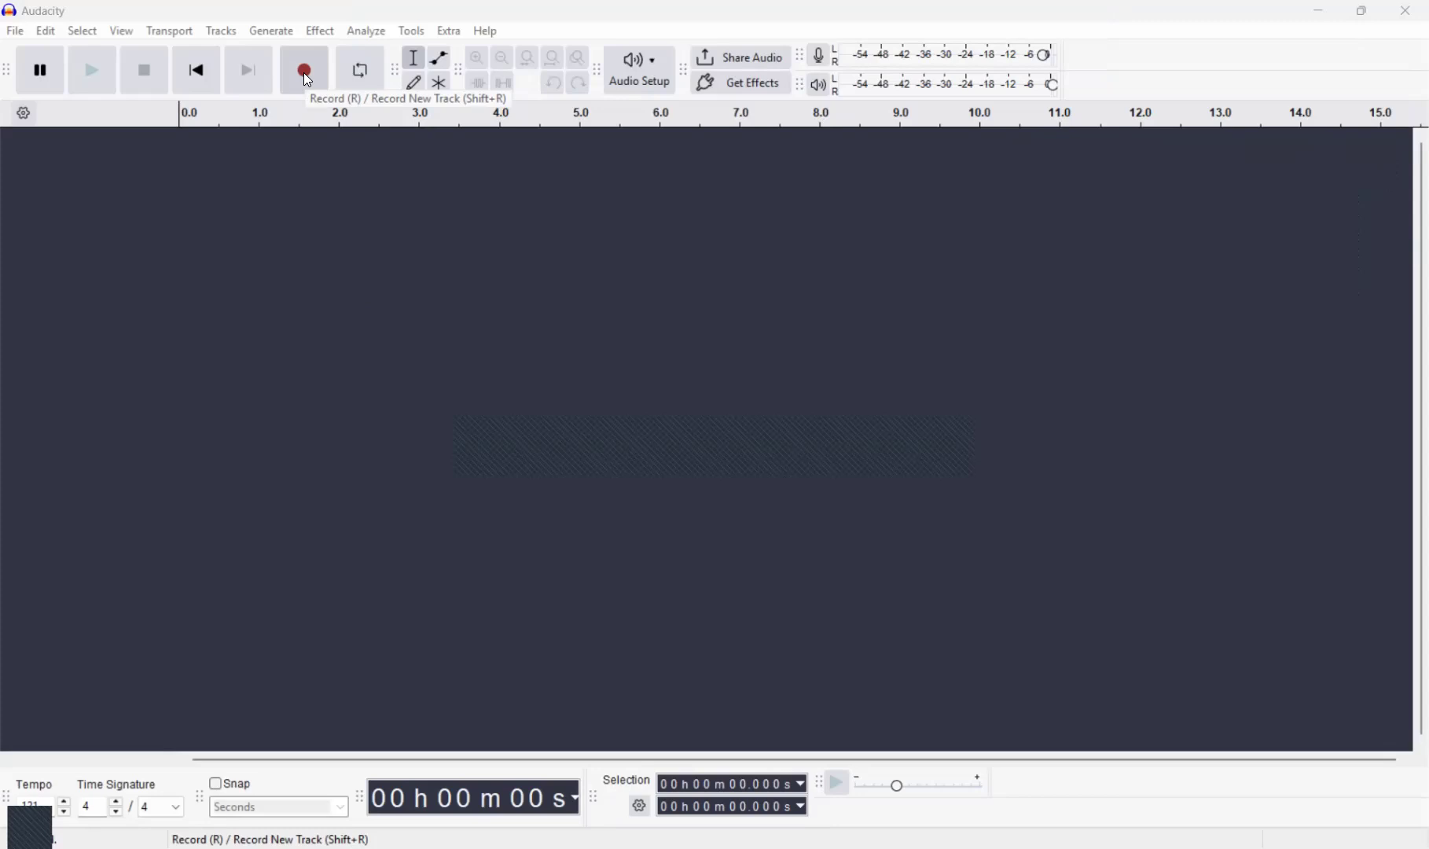
# Record a new audio clip about 10 seconds long and select the whole clip
pyautogui.click(303, 72)
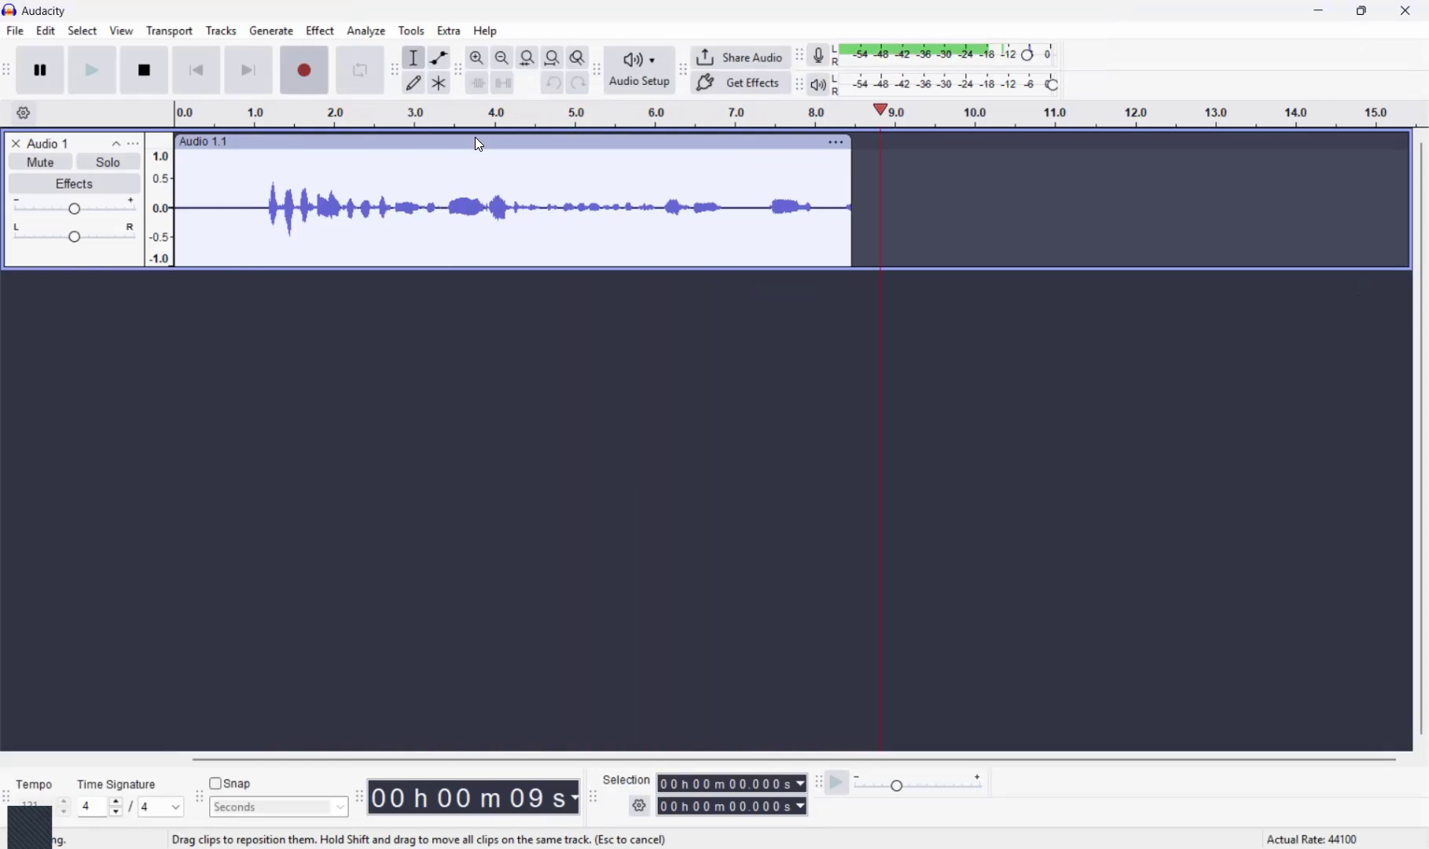
pyautogui.click(142, 59)
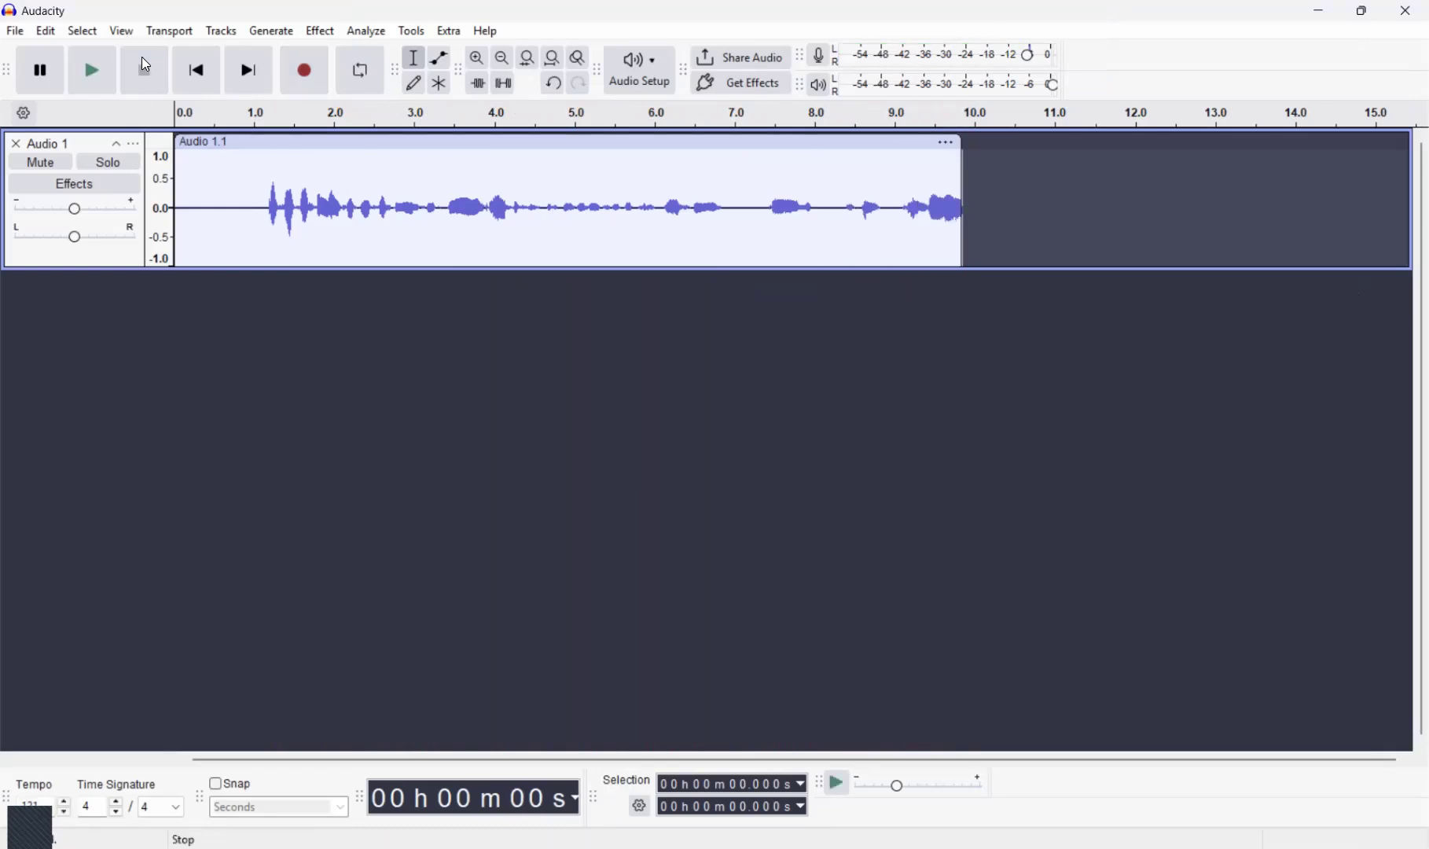
pyautogui.click(376, 143)
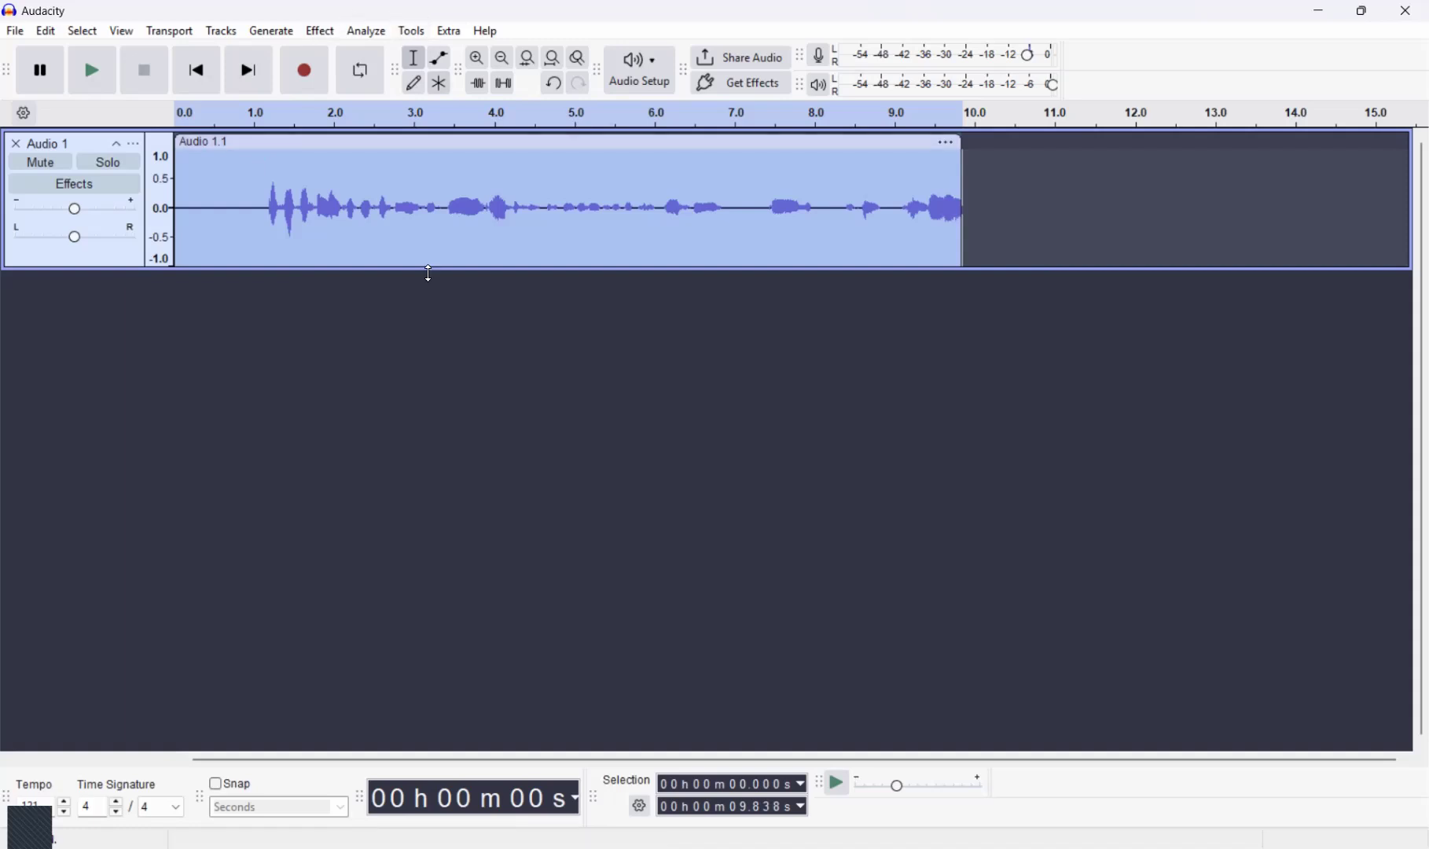
# Open the Regular Interval Labels tool for the selected clip and base the labels on Label Interval
pyautogui.click(417, 33)
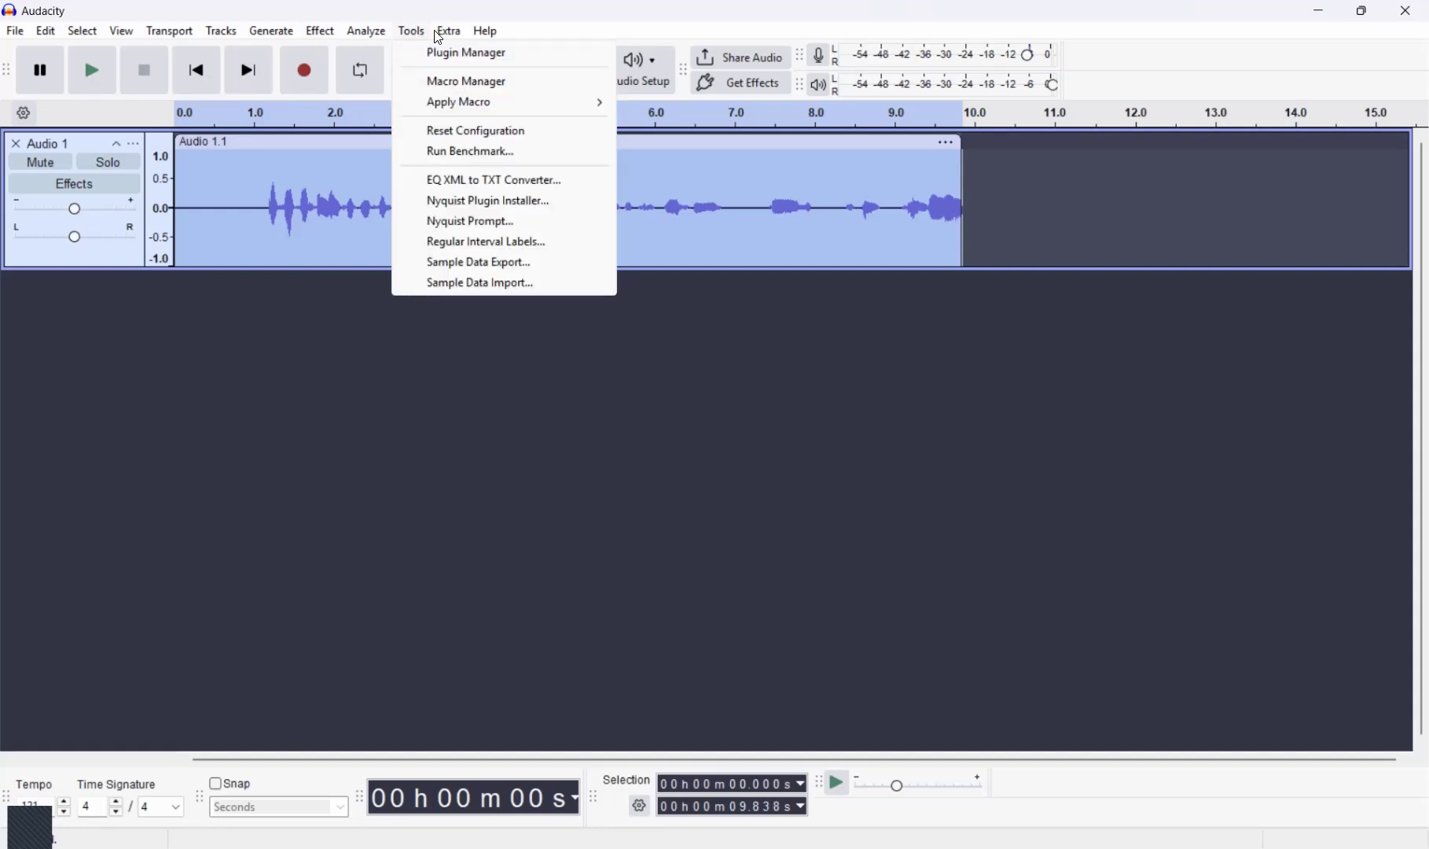
pyautogui.click(502, 243)
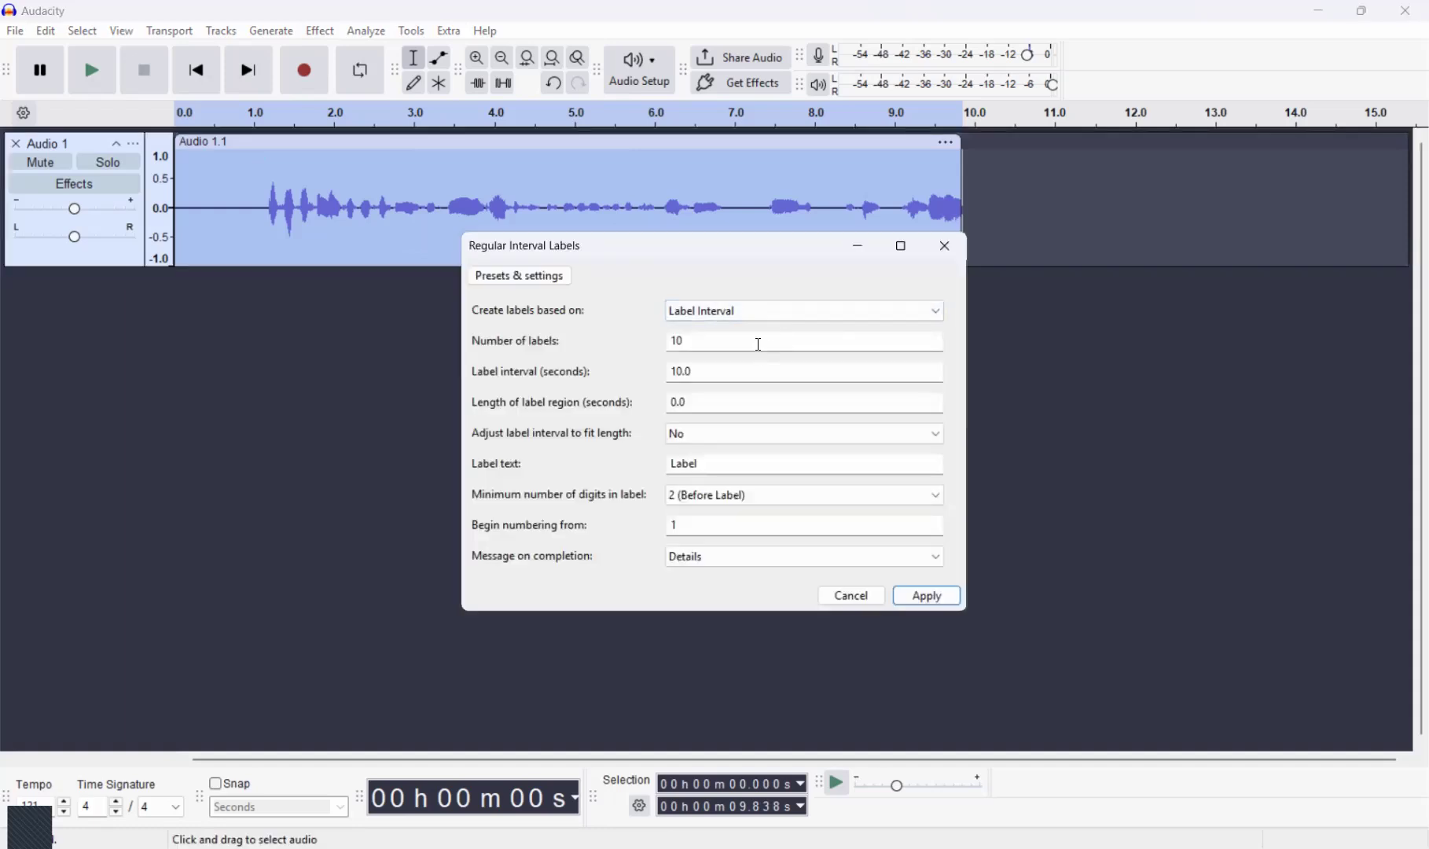
pyautogui.click(785, 313)
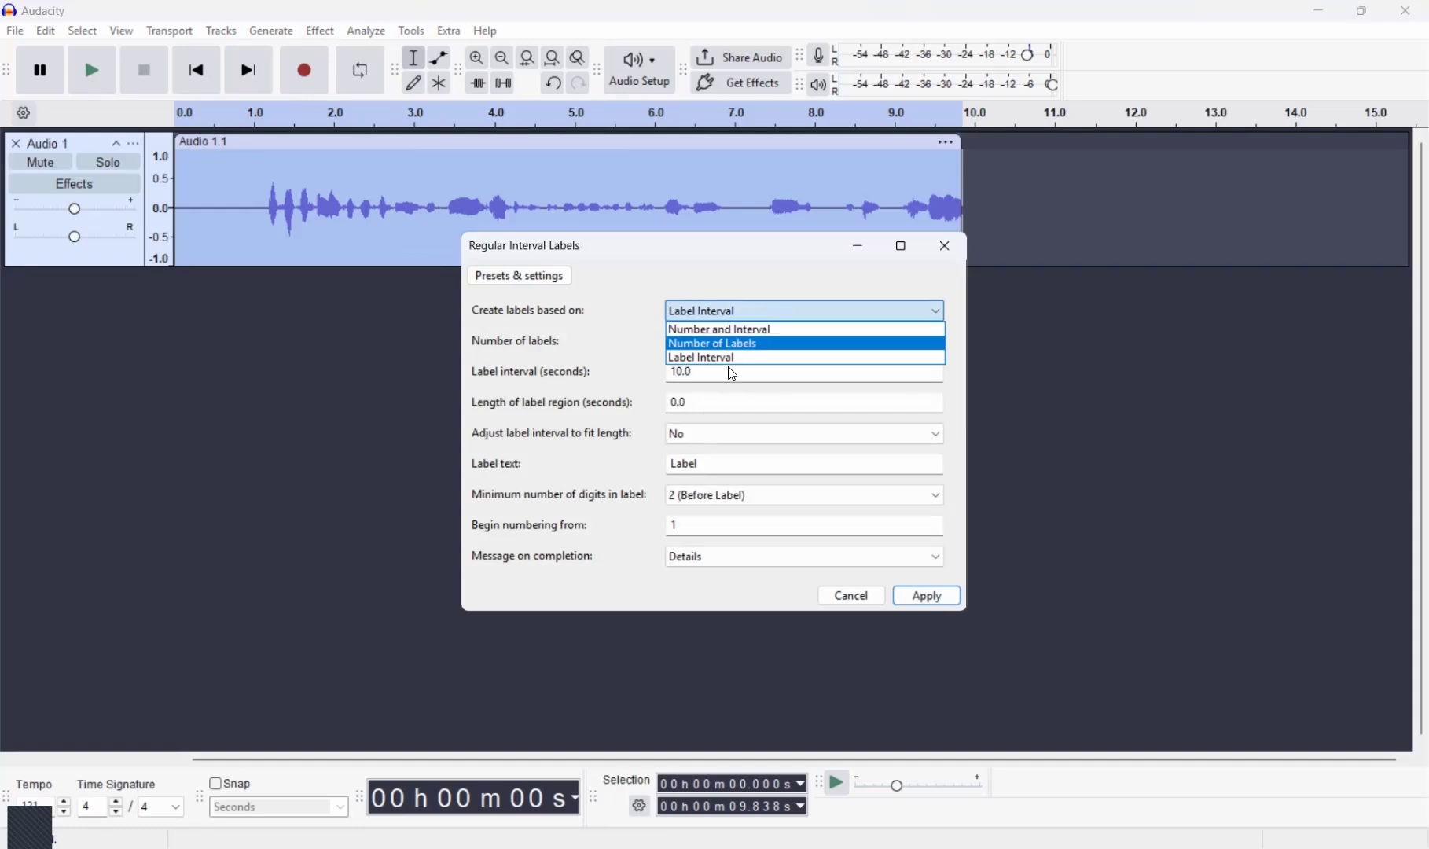
pyautogui.click(681, 358)
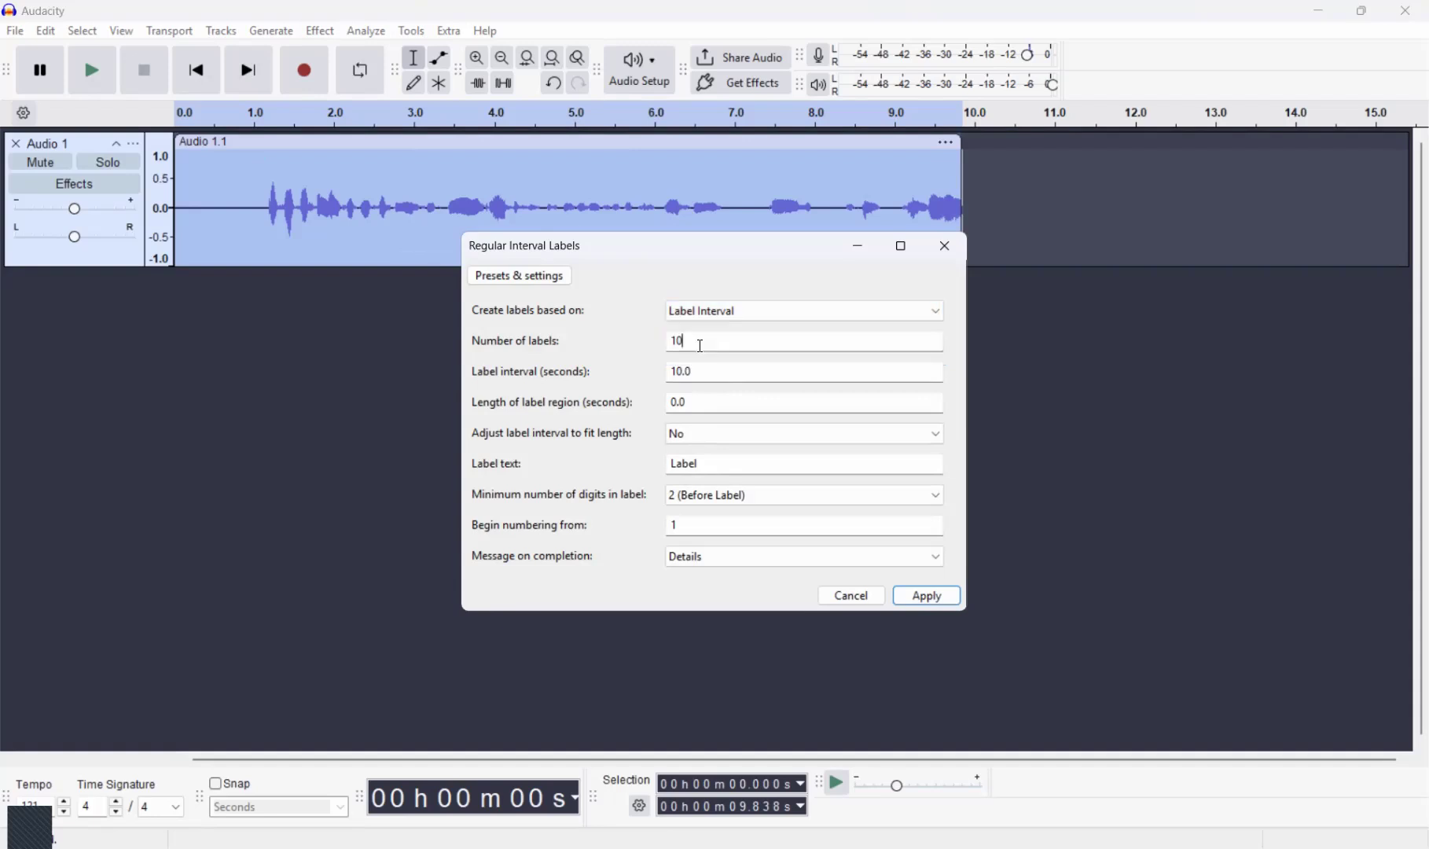
# Set the number of labels to 8 and the label interval to 1.0 seconds
pyautogui.click(682, 343)
pyautogui.click(727, 371)
pyautogui.moveTo(695, 372); pyautogui.dragTo(679, 376)
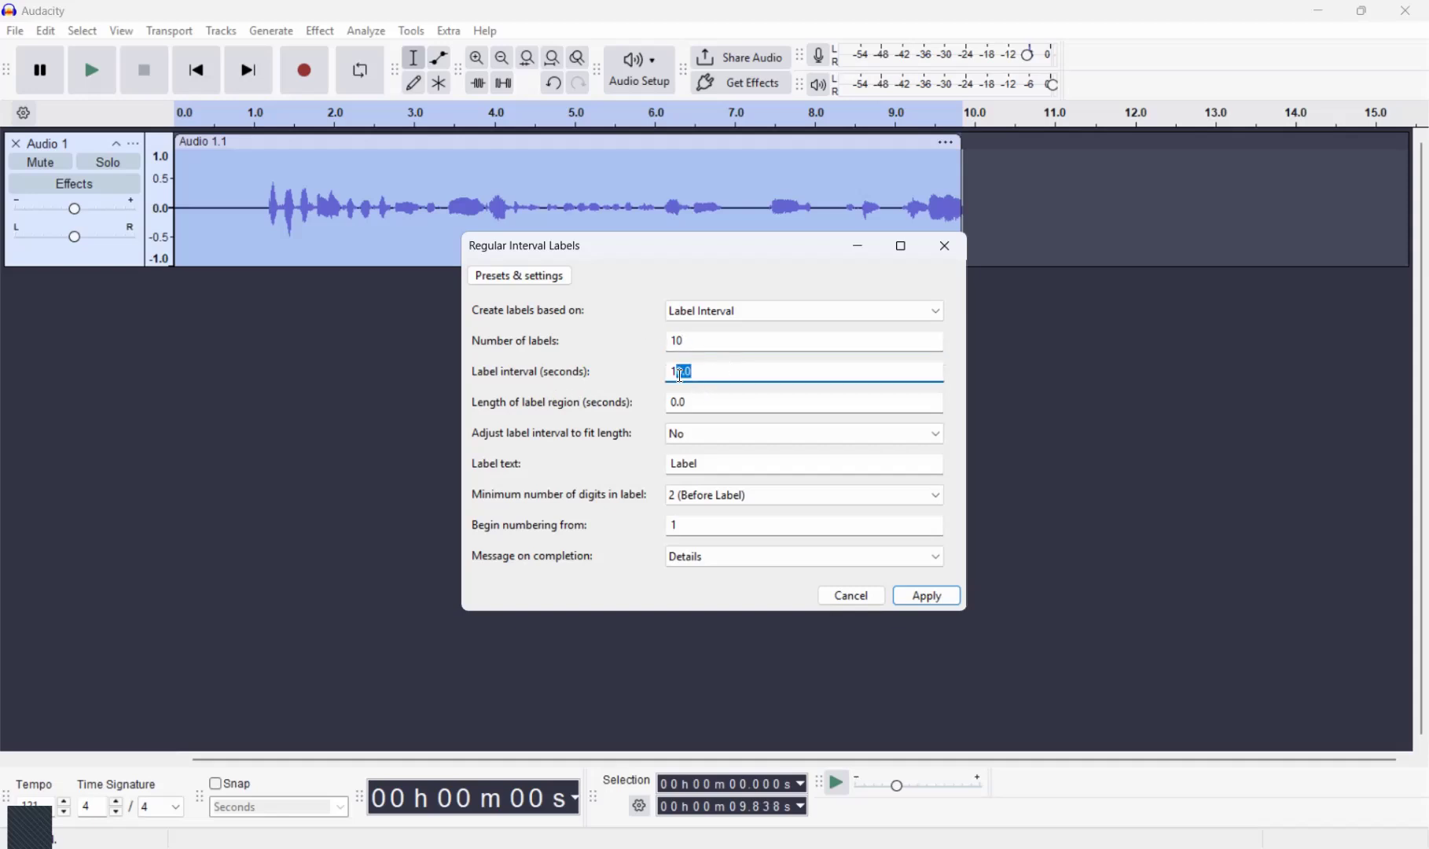
pyautogui.doubleClick(710, 335)
pyautogui.press('BackSpace')
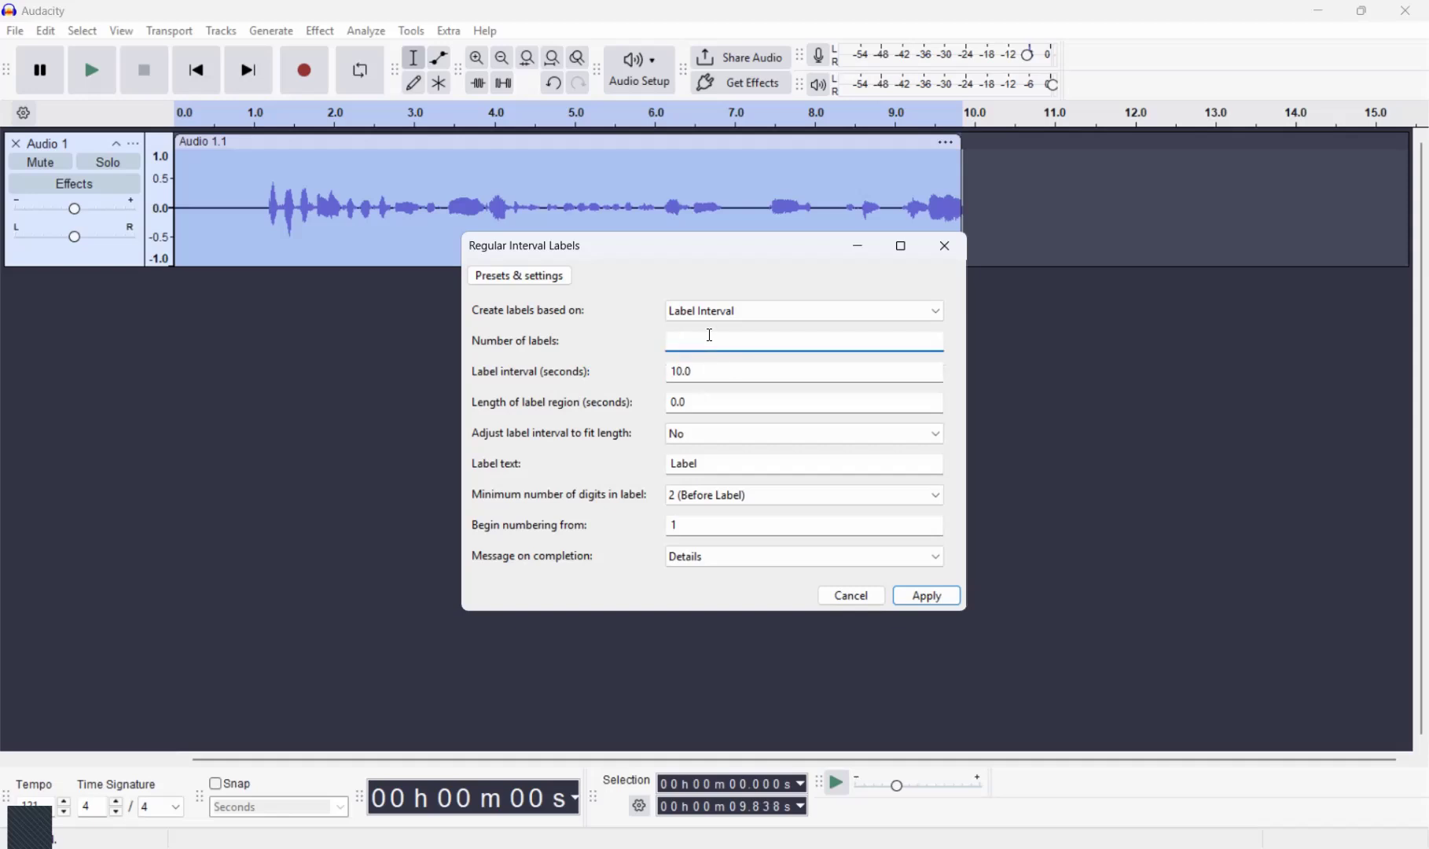
pyautogui.write('8')
pyautogui.moveTo(693, 371); pyautogui.dragTo(680, 382)
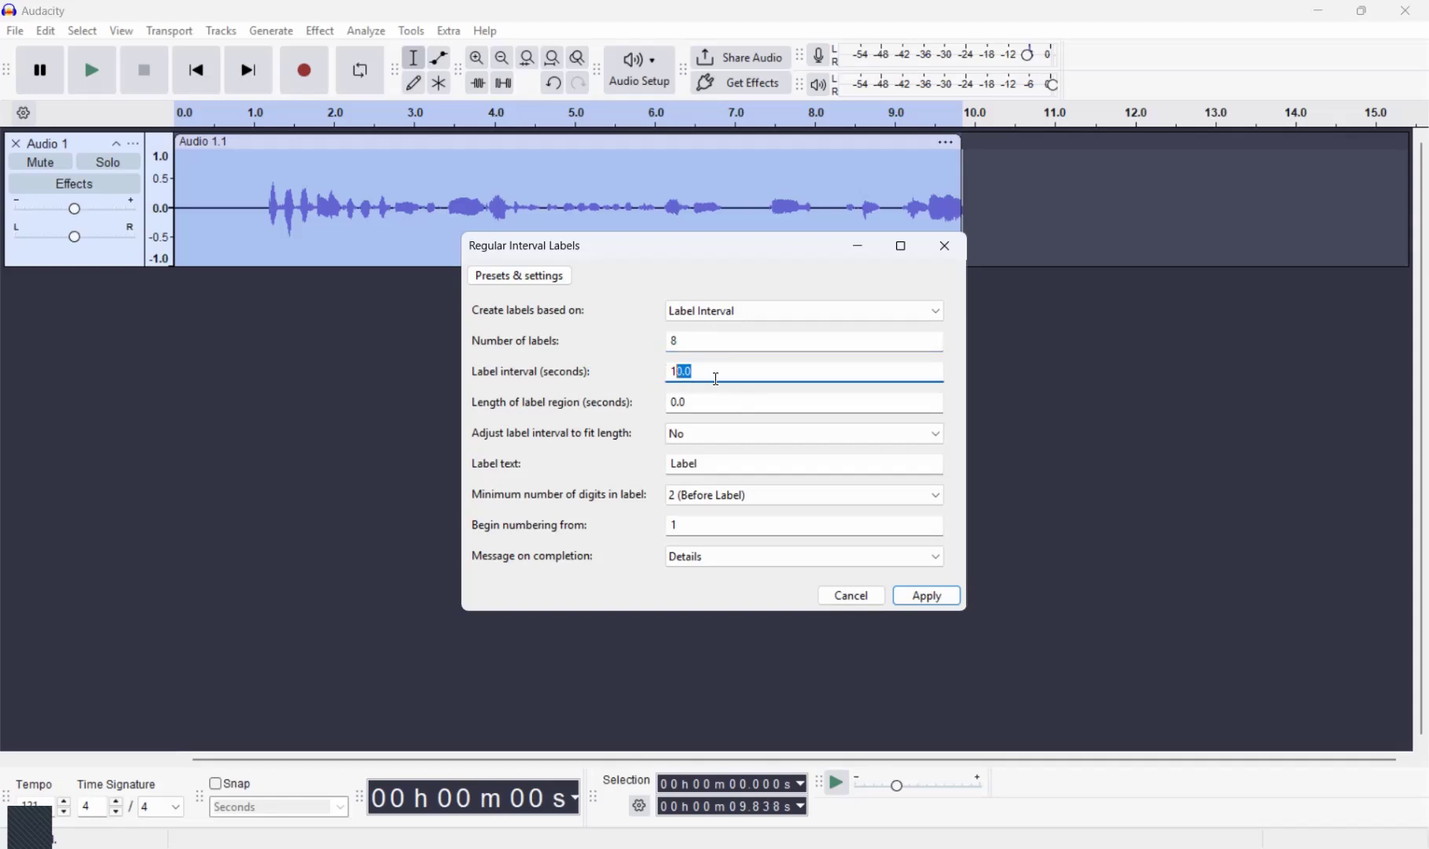
pyautogui.press('BackSpace')
# Set the label interval adjustment to fit length to Yes and keep the minimum number of digits at 2 (Before Label)
pyautogui.click(712, 437)
pyautogui.press('Down')
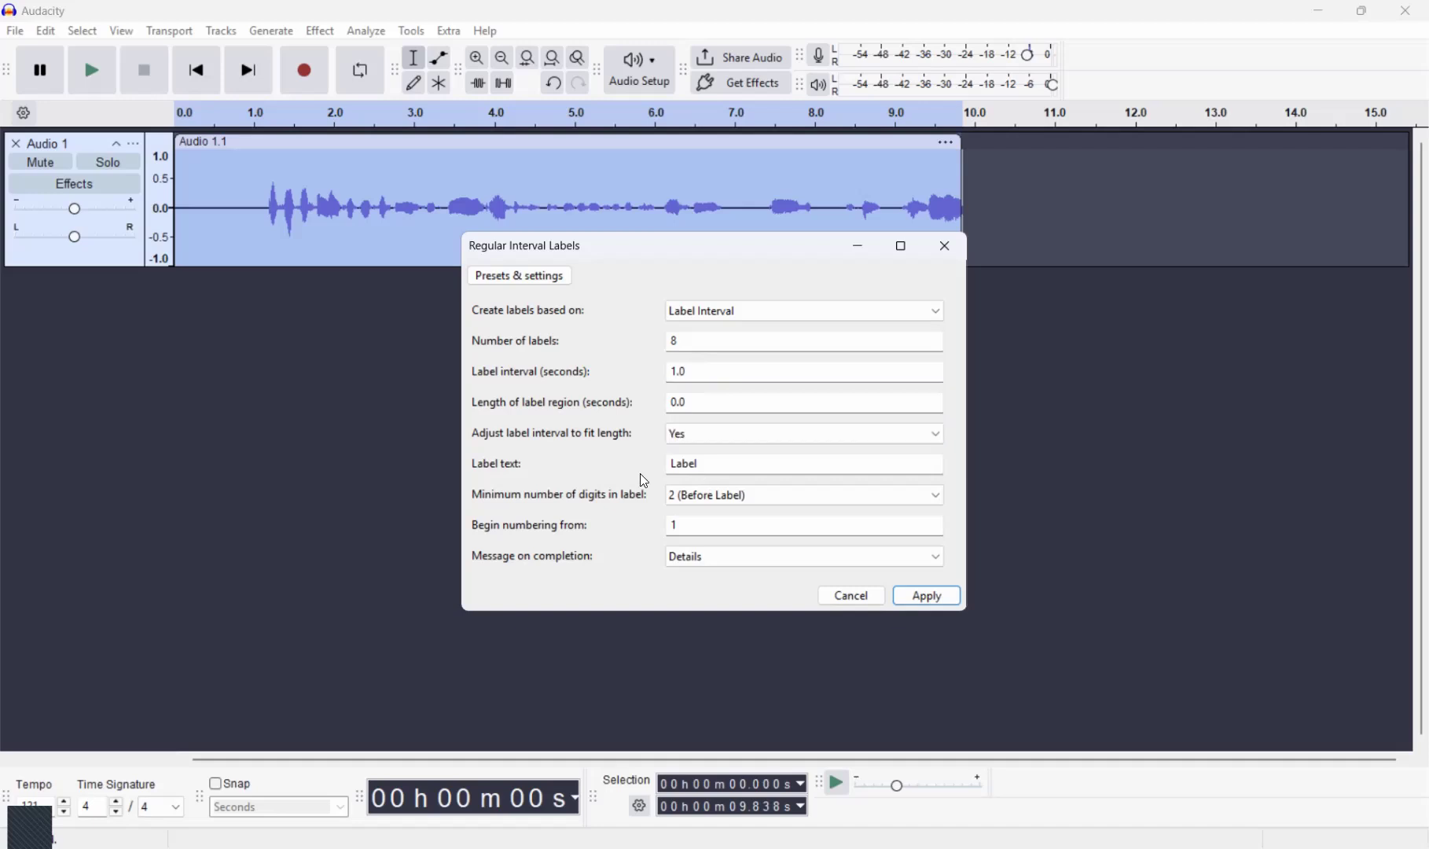
pyautogui.click(718, 467)
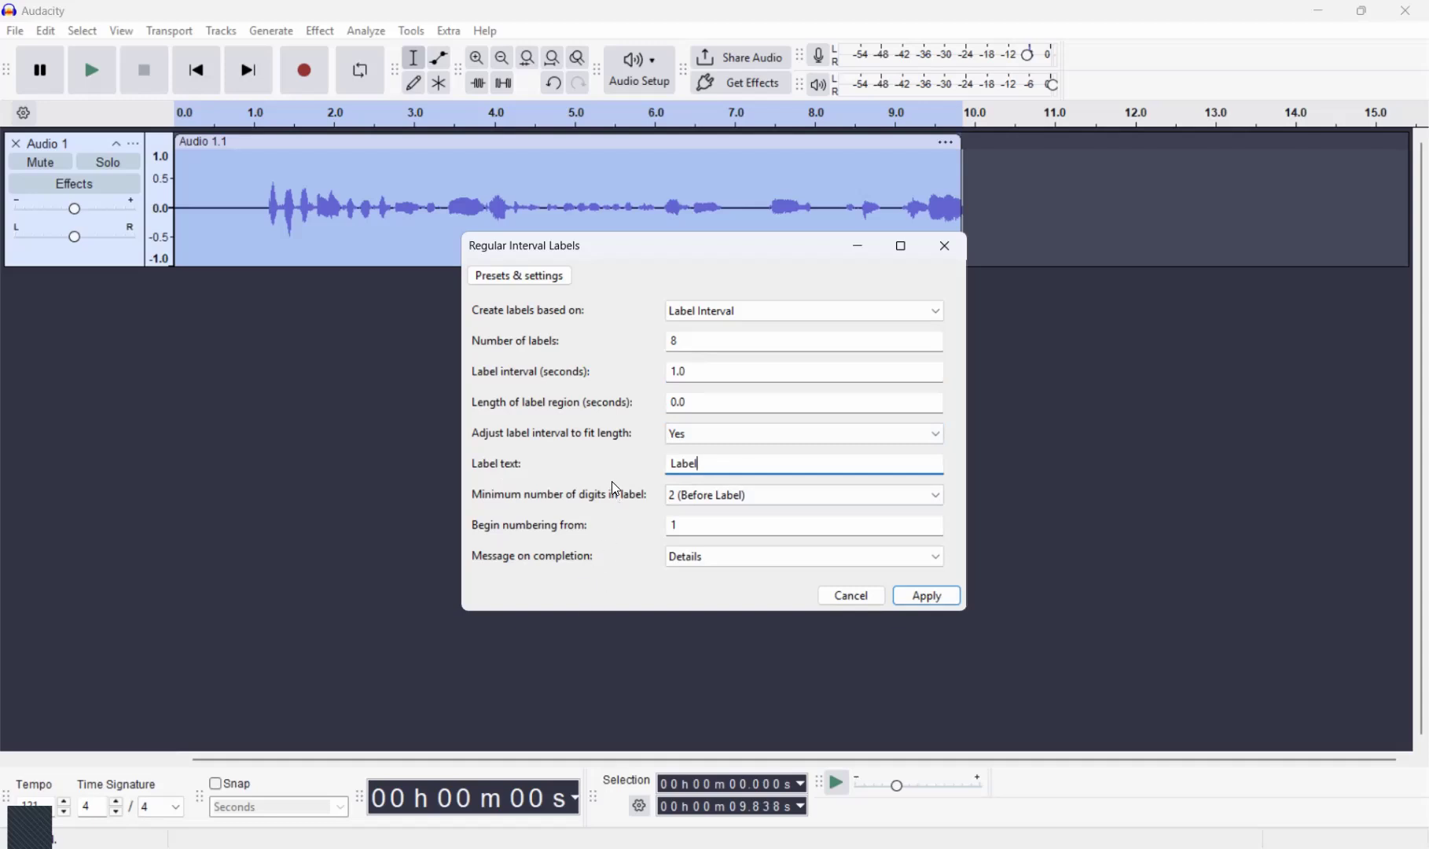
pyautogui.click(822, 499)
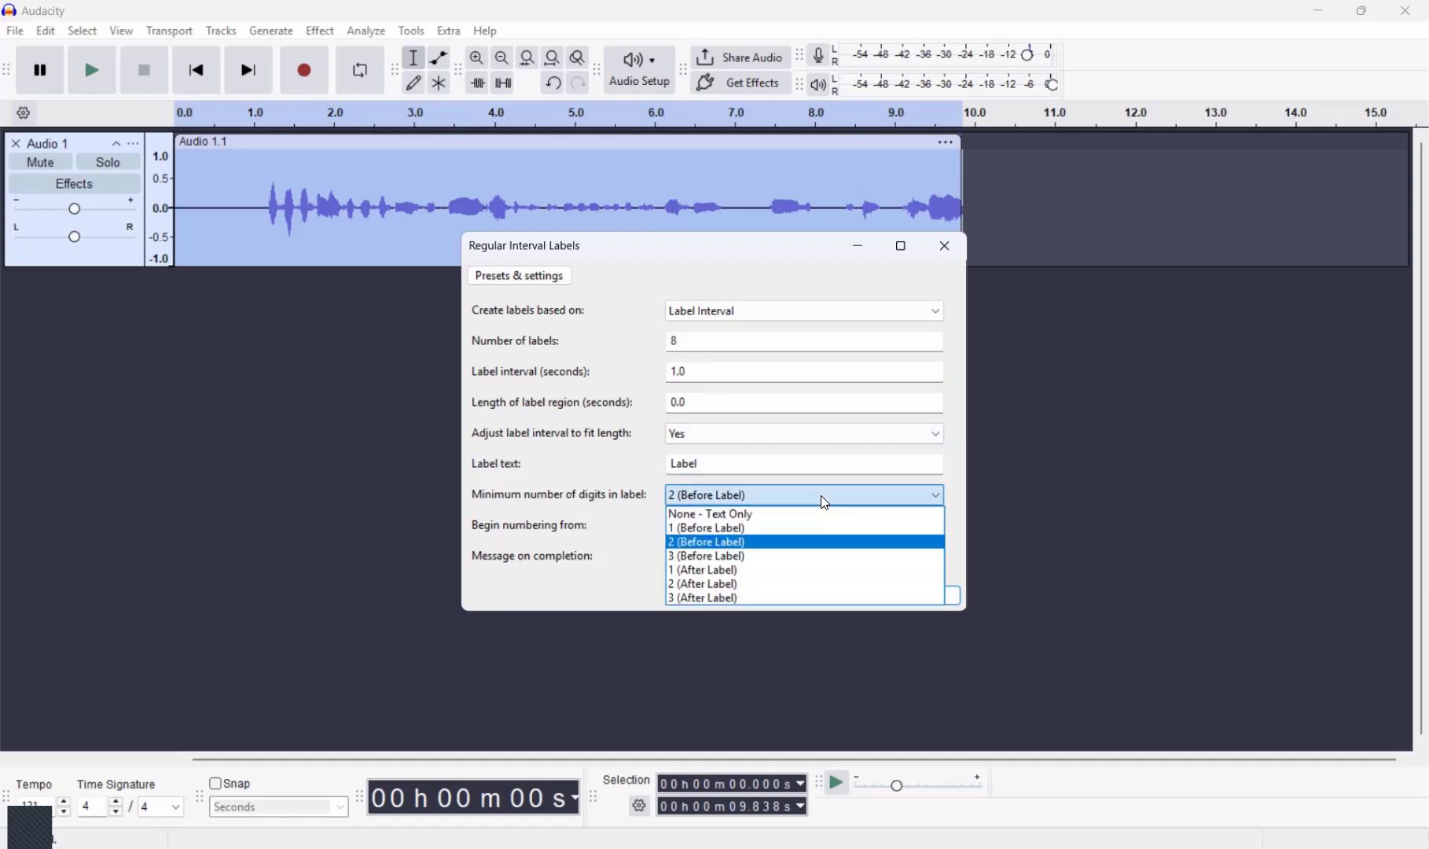
pyautogui.click(793, 543)
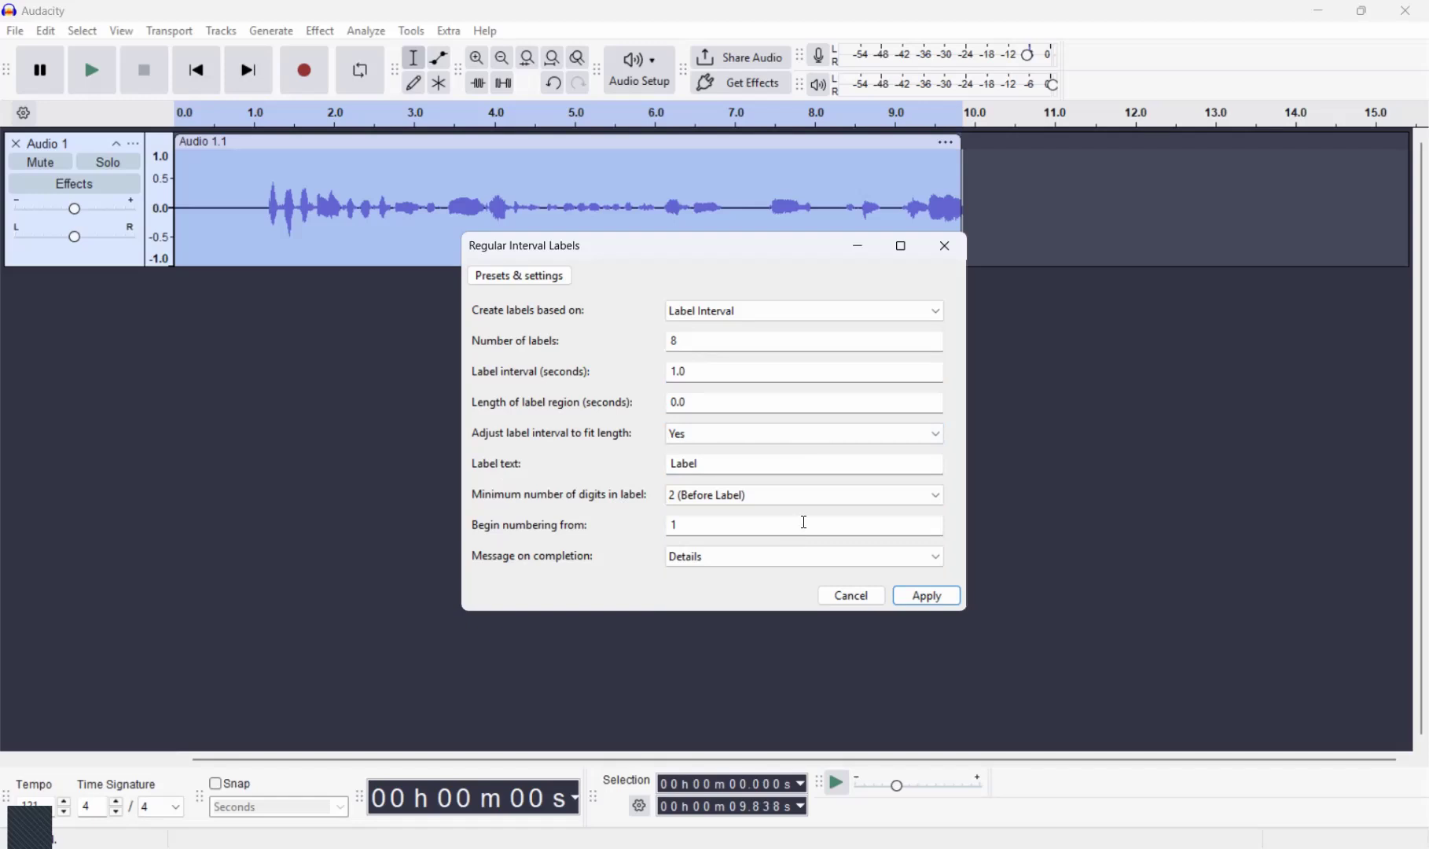
# Keep the completion message at Details, generate the interval labels and dismiss the report
pyautogui.click(756, 563)
pyautogui.click(755, 558)
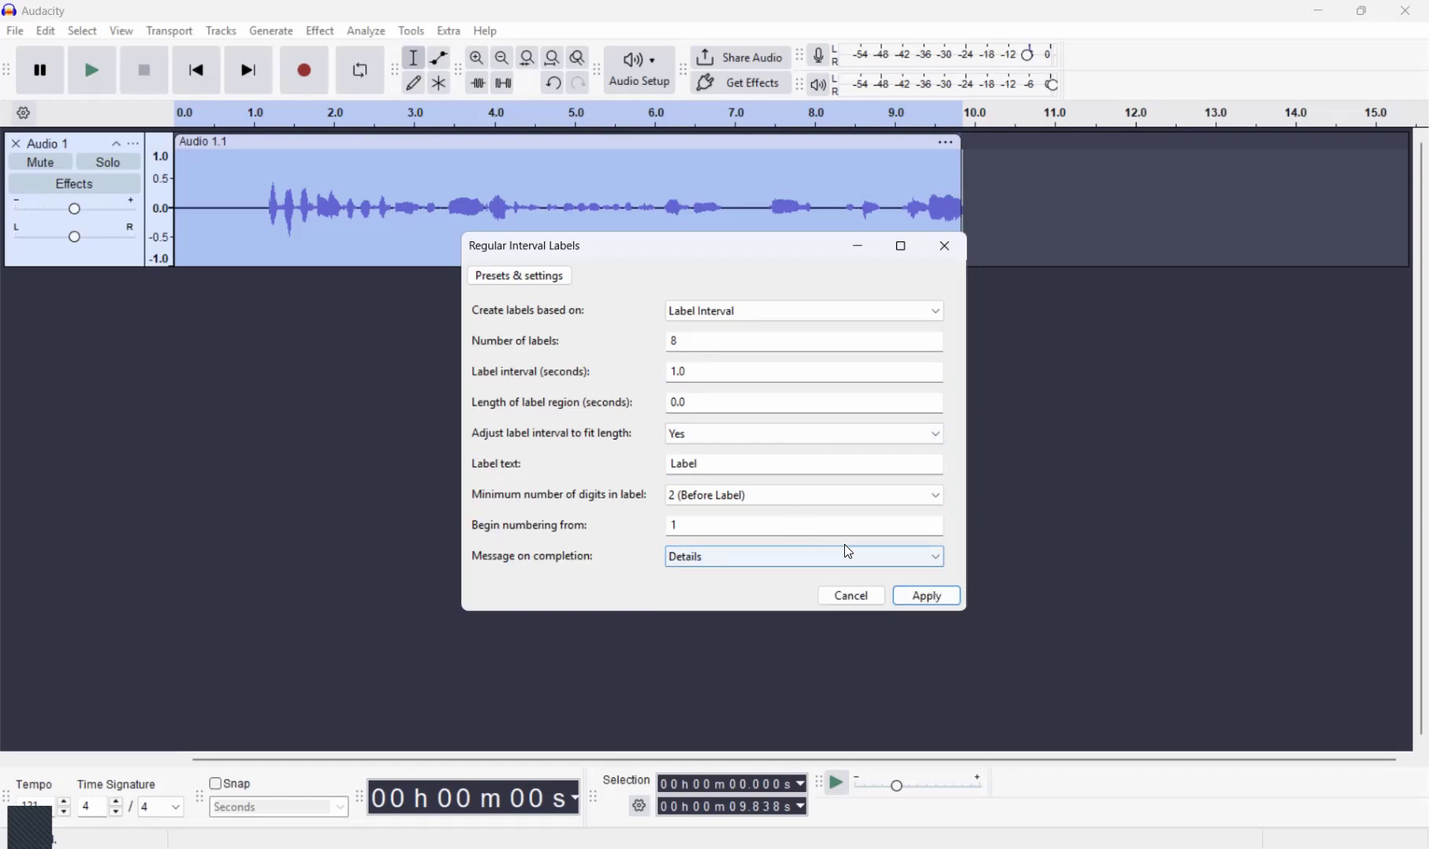
pyautogui.click(934, 598)
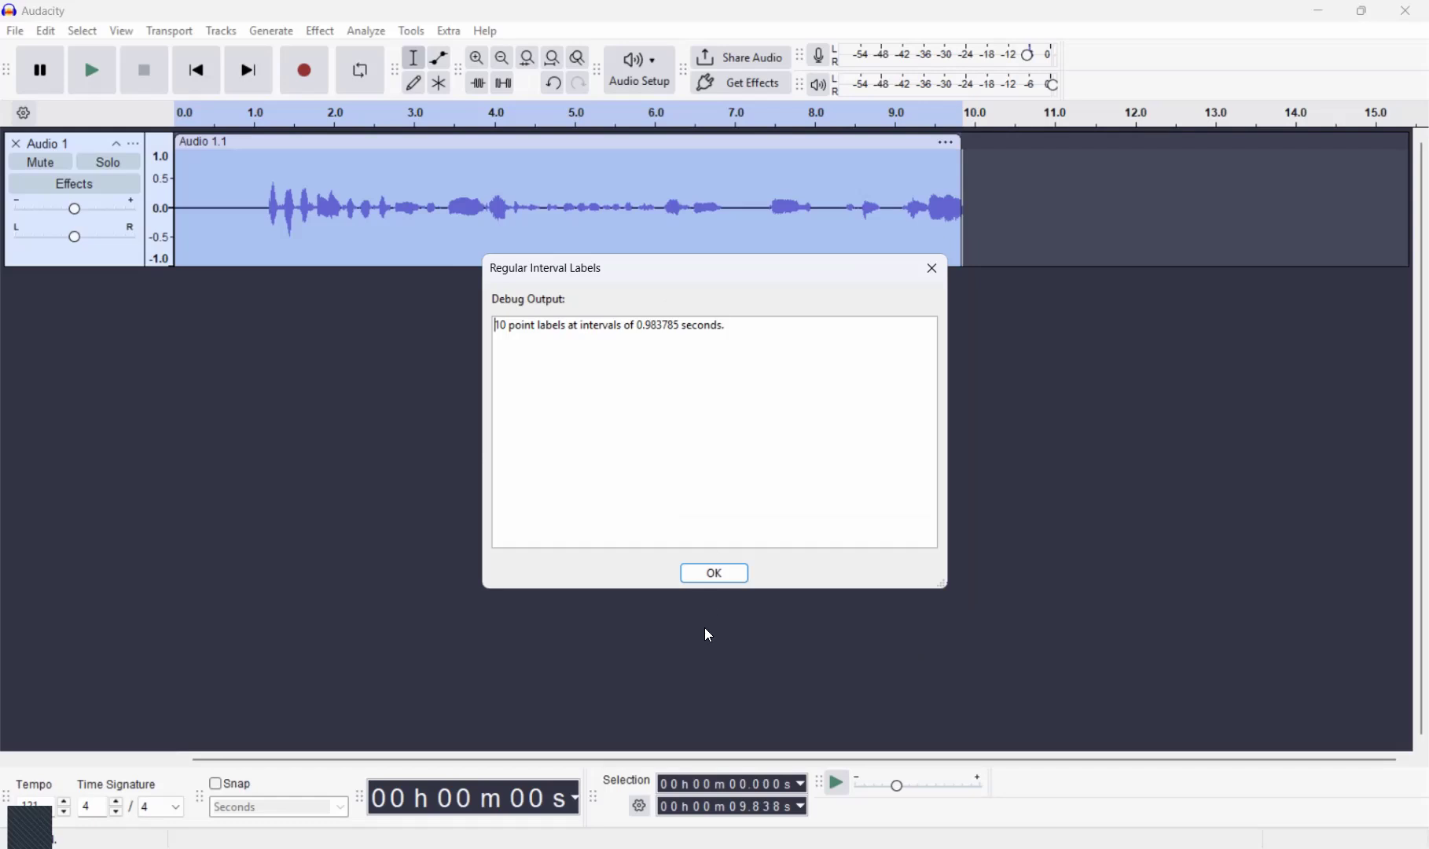
pyautogui.click(725, 571)
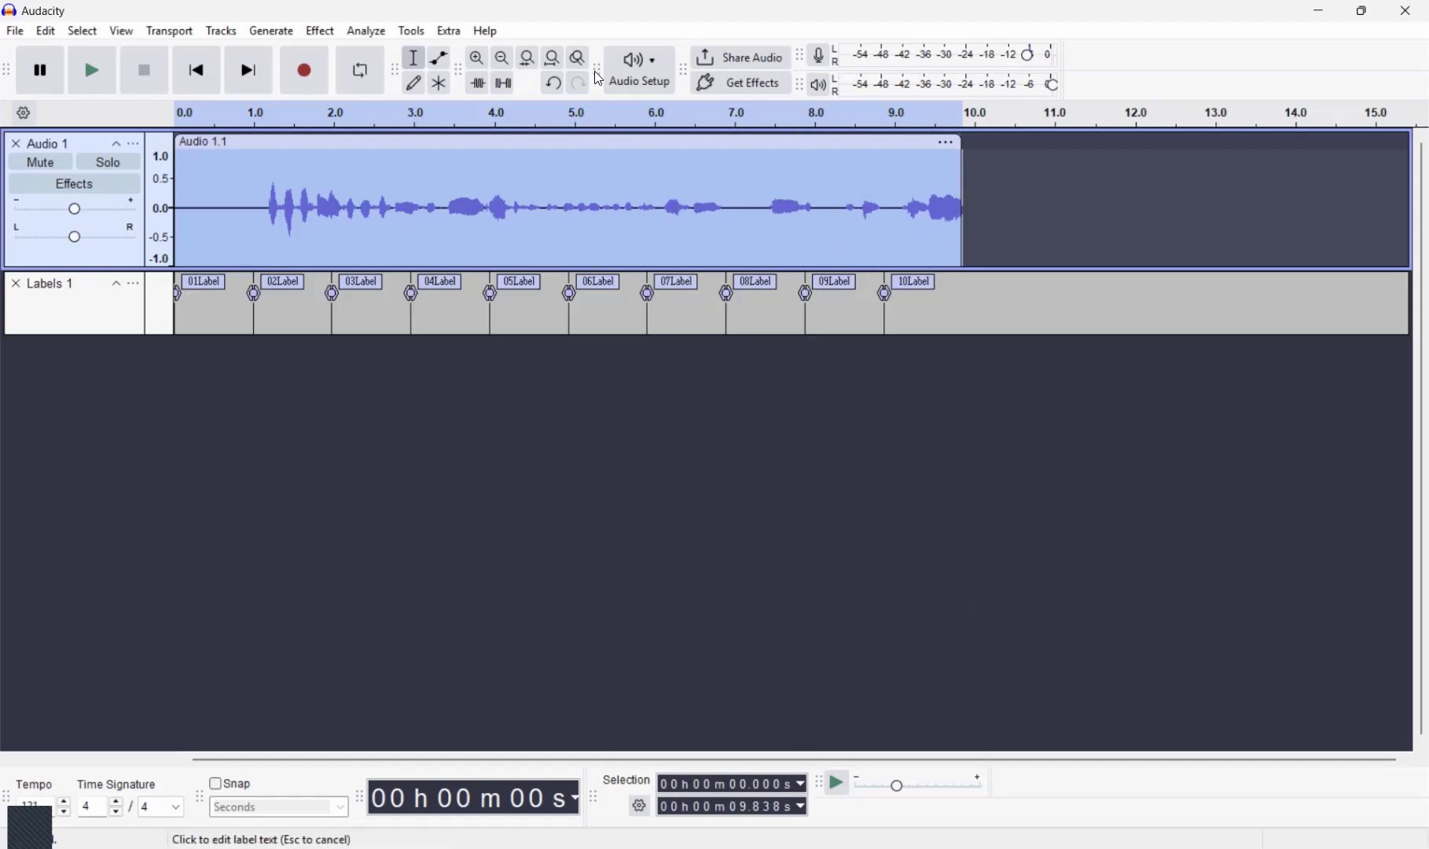
pyautogui.click(411, 31)
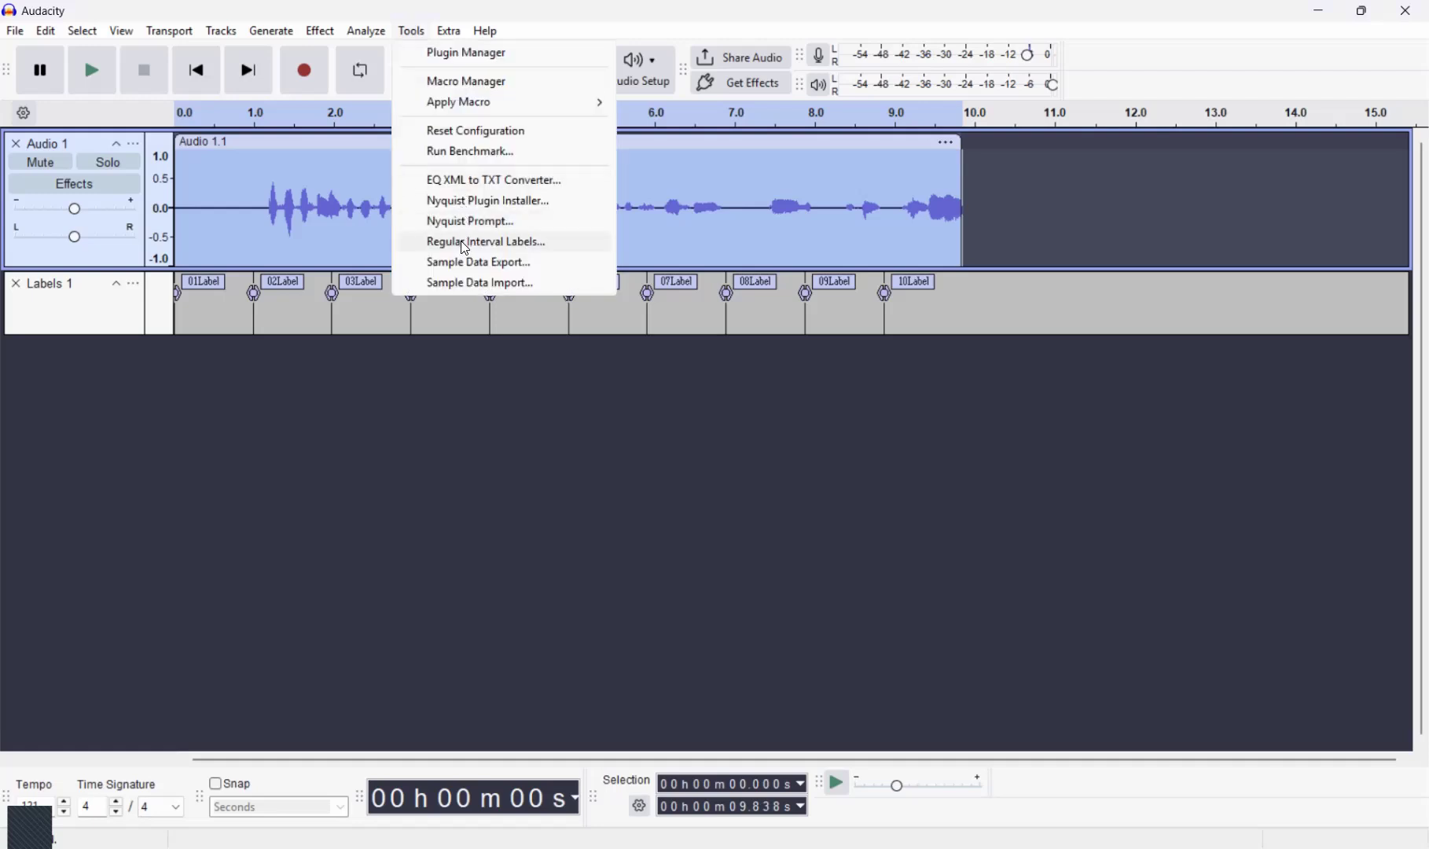
pyautogui.click(464, 242)
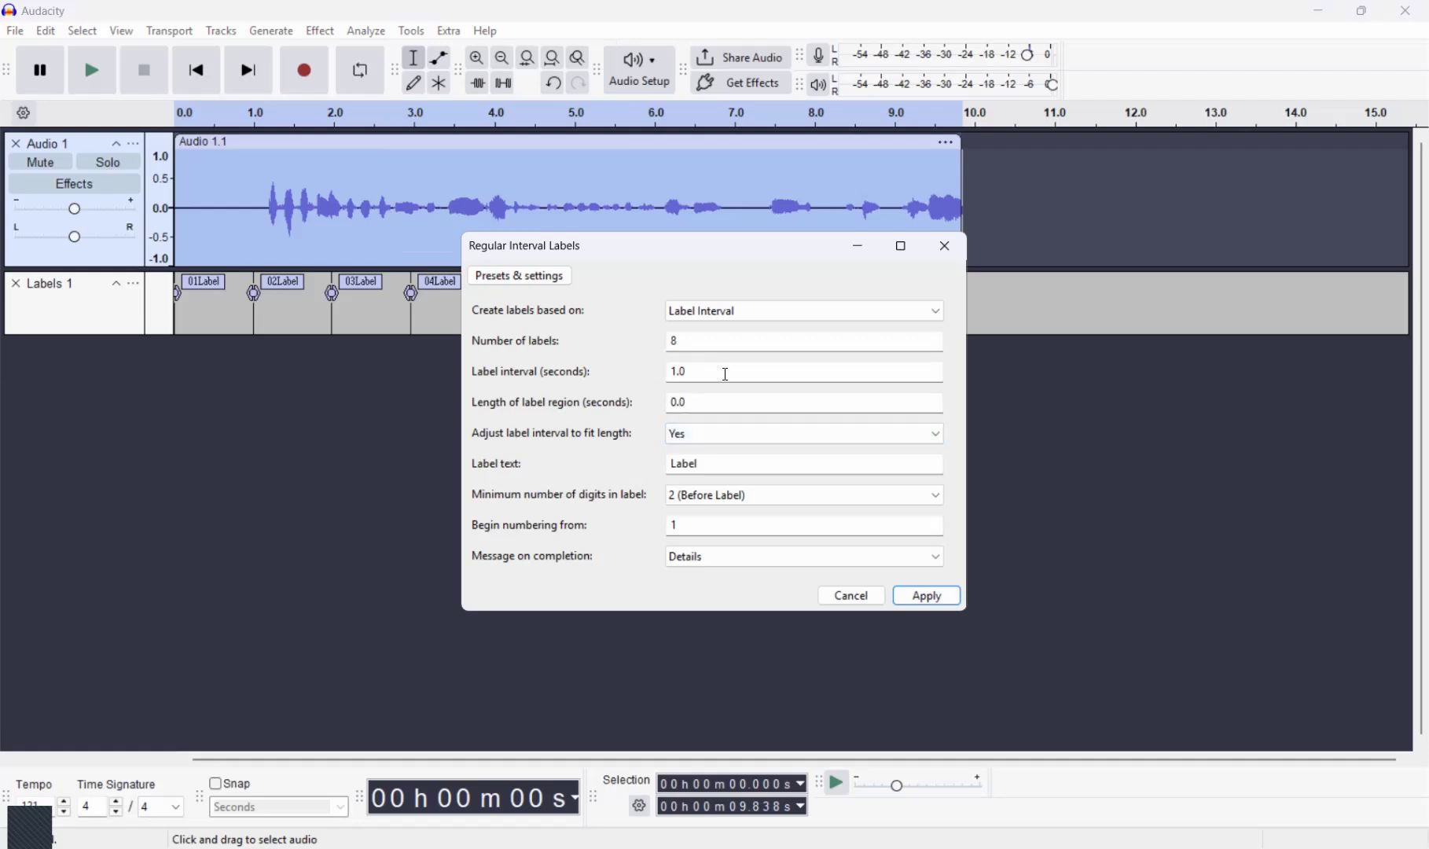
pyautogui.click(744, 496)
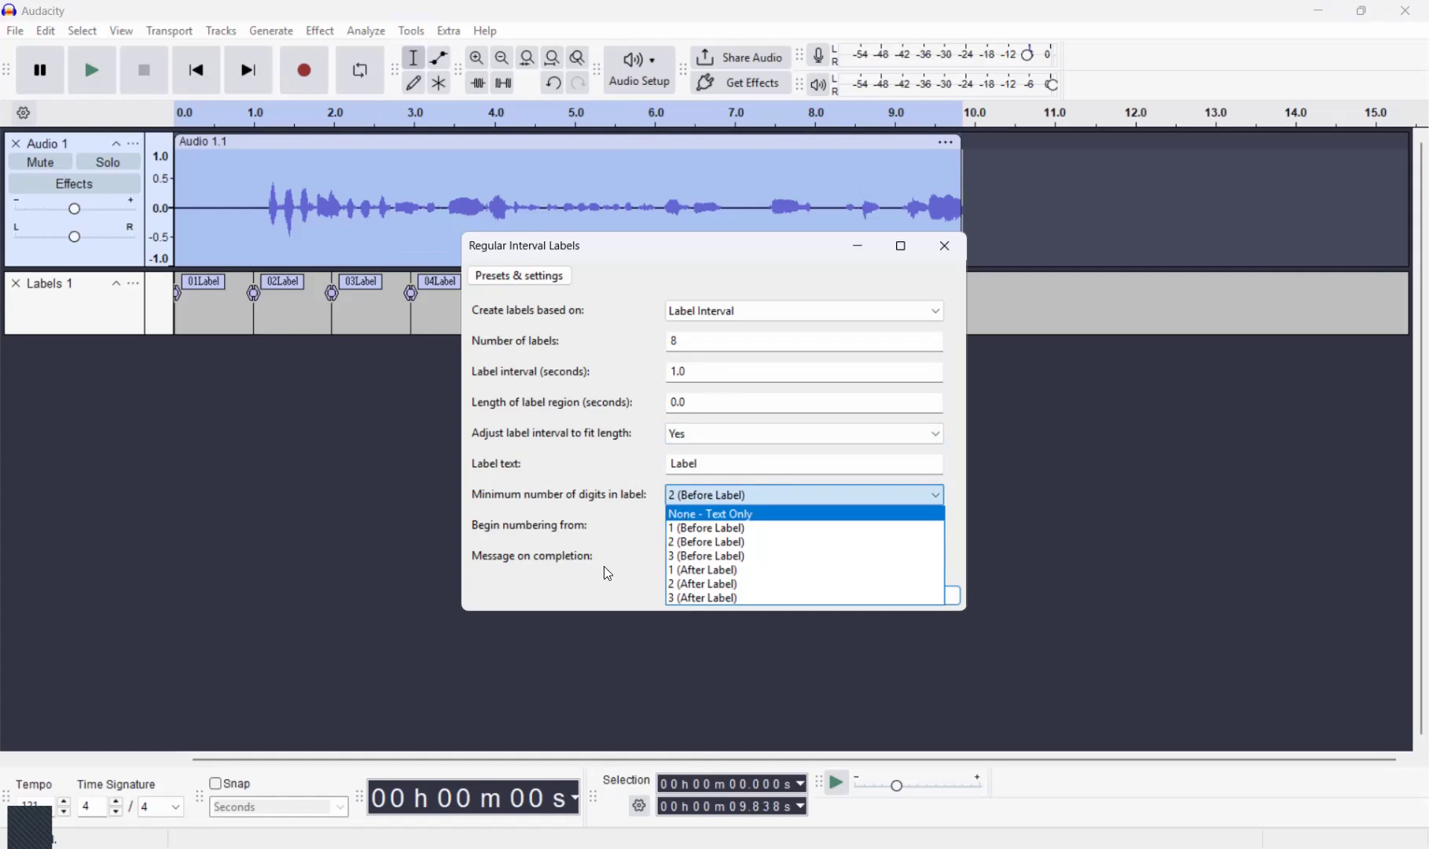
pyautogui.click(650, 534)
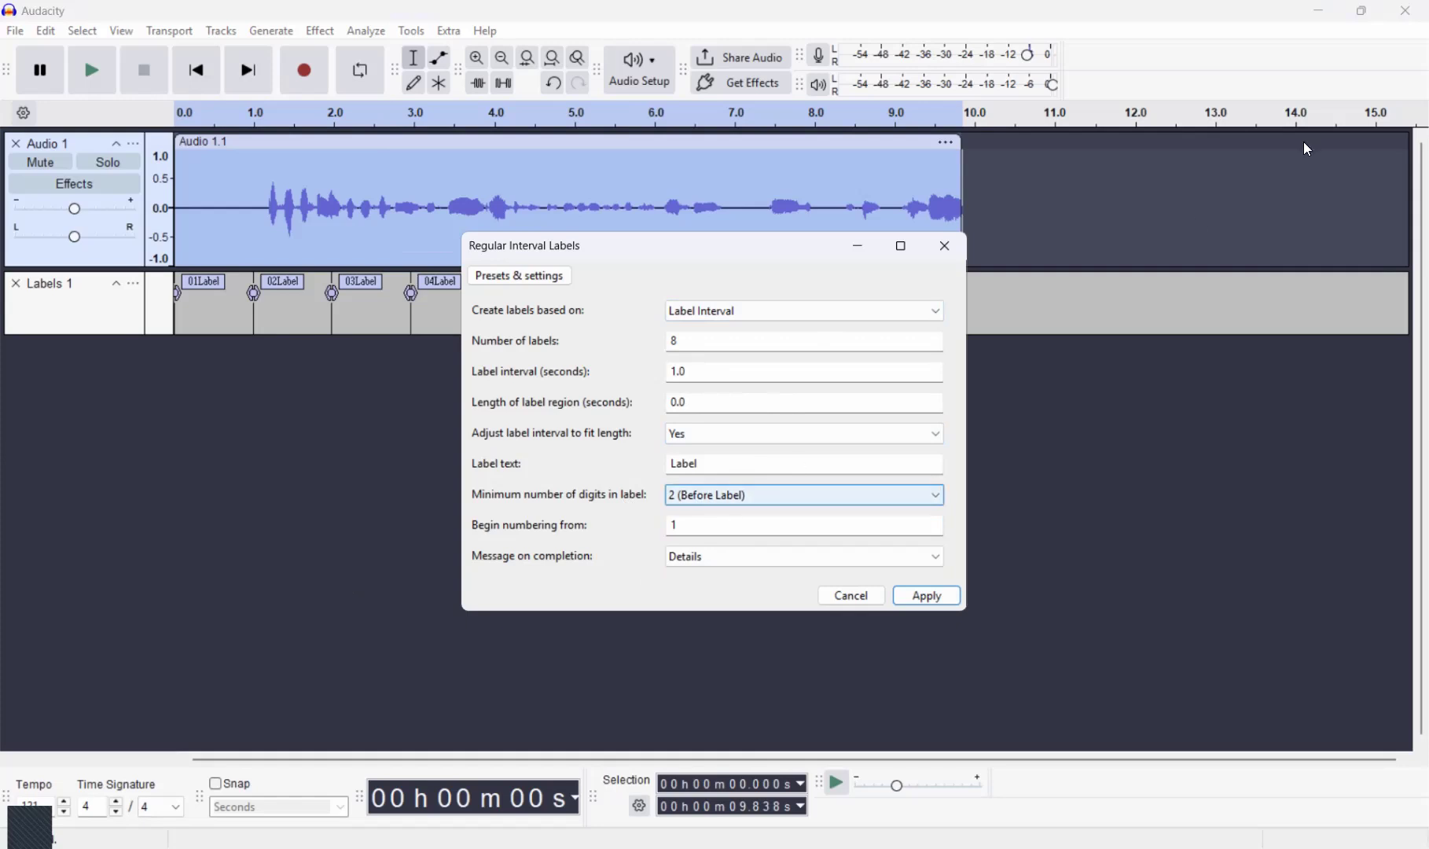
pyautogui.click(920, 494)
pyautogui.click(900, 519)
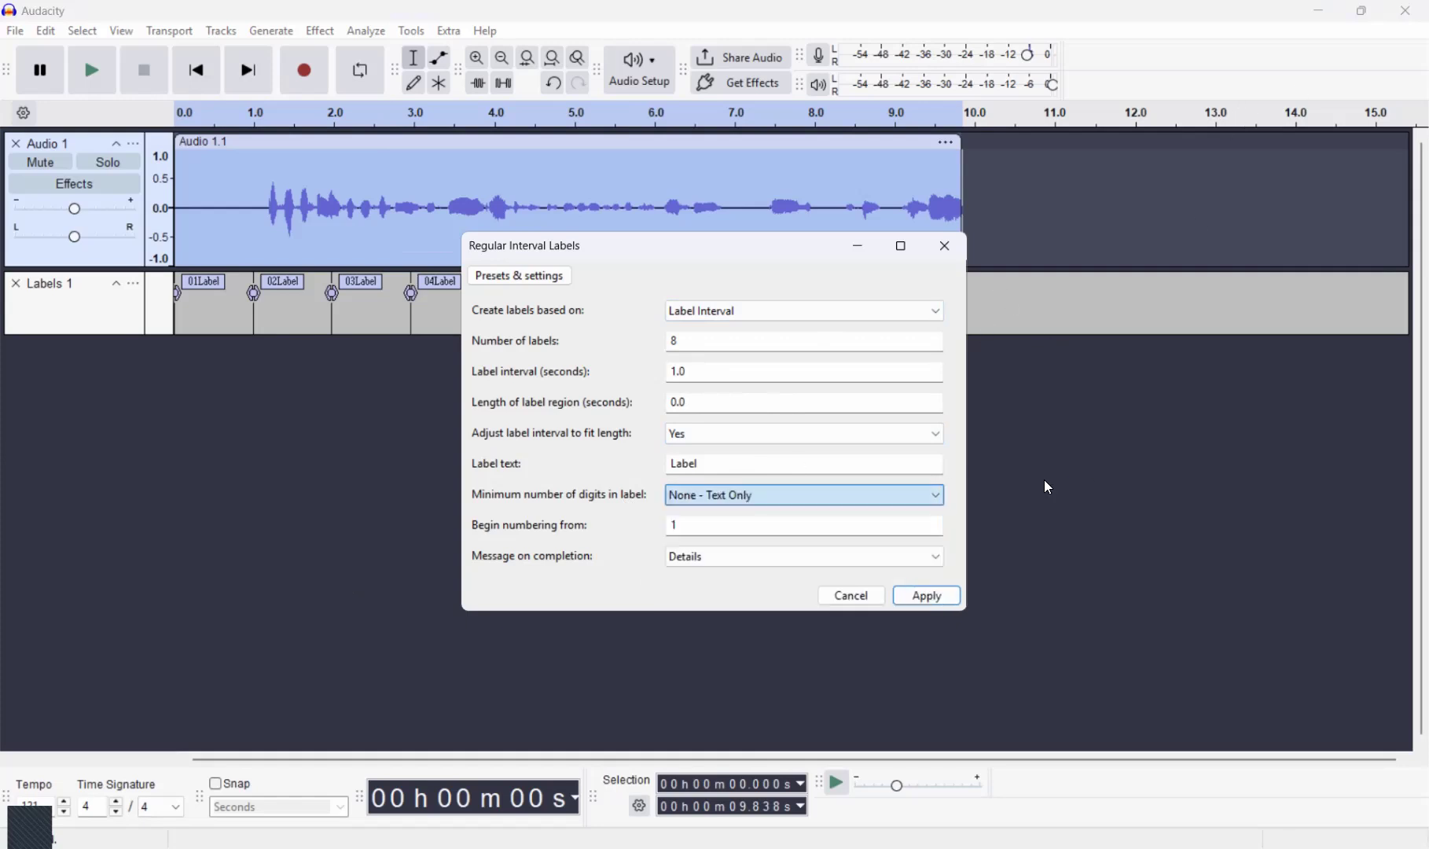
pyautogui.click(946, 247)
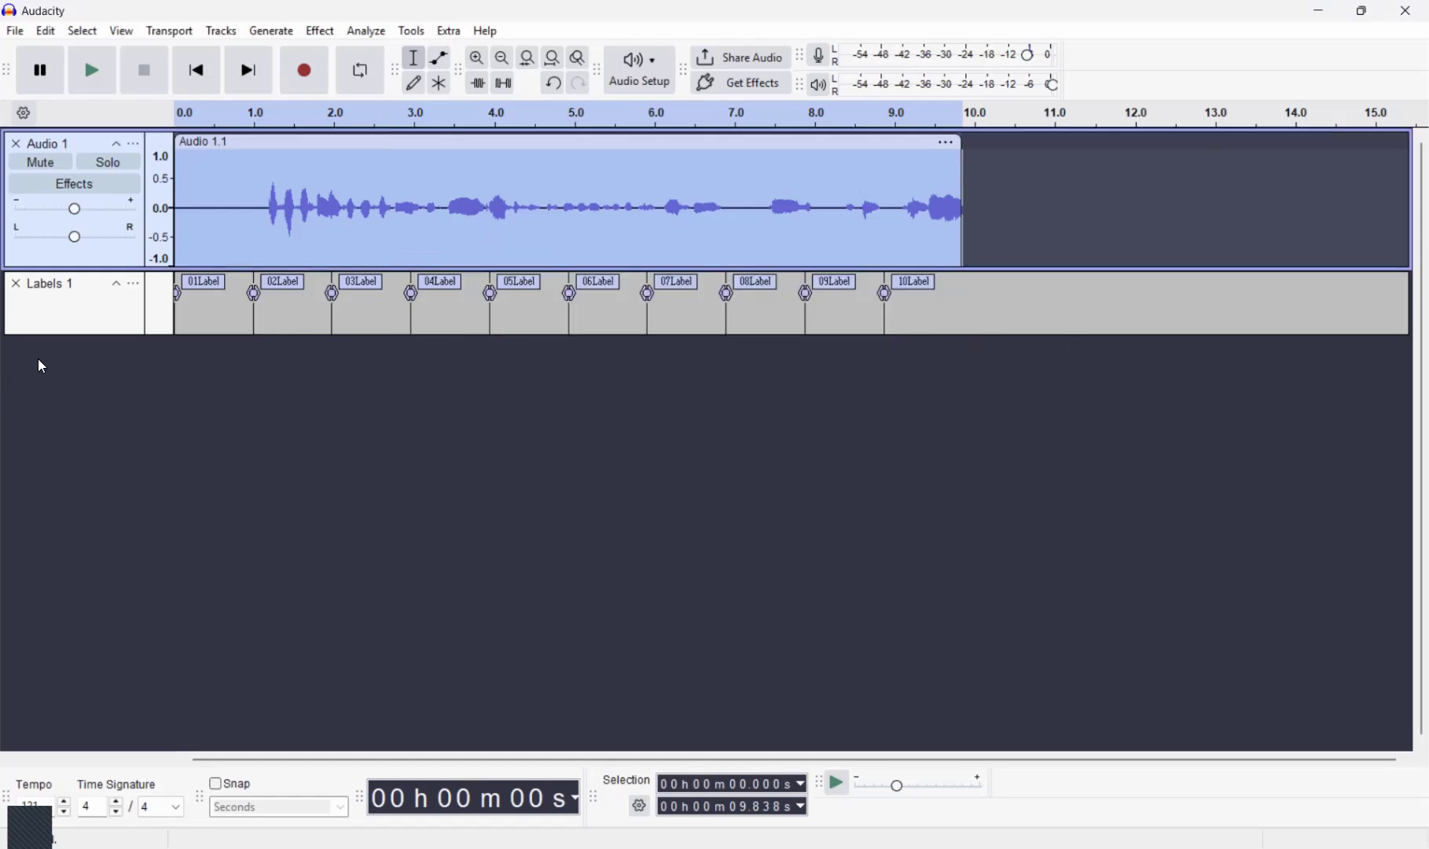
# Delete the label track and generate new regular interval labels with the minimum number of digits set to None - Text Only
pyautogui.click(15, 284)
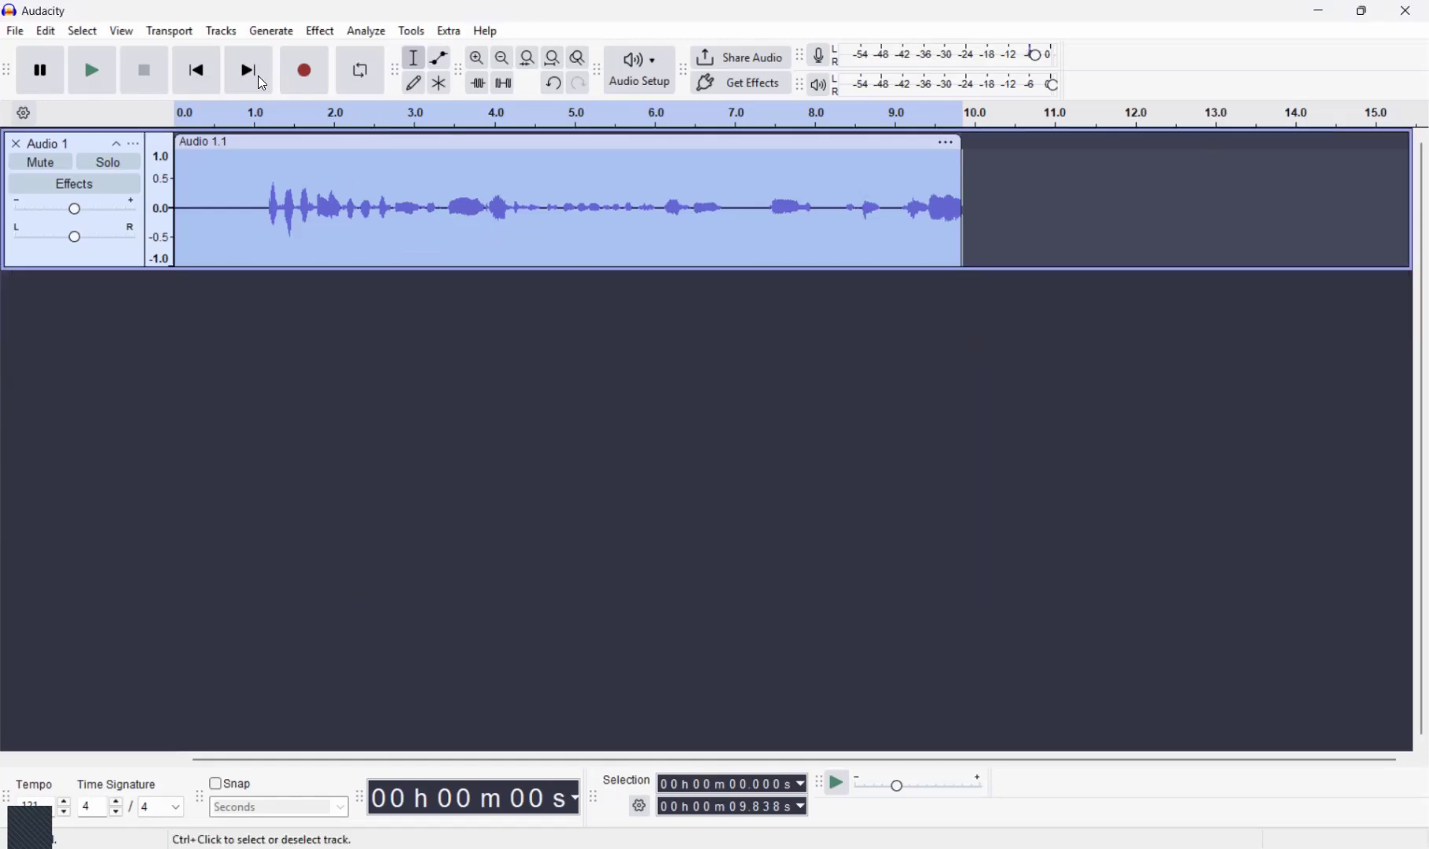
pyautogui.click(412, 31)
pyautogui.click(472, 242)
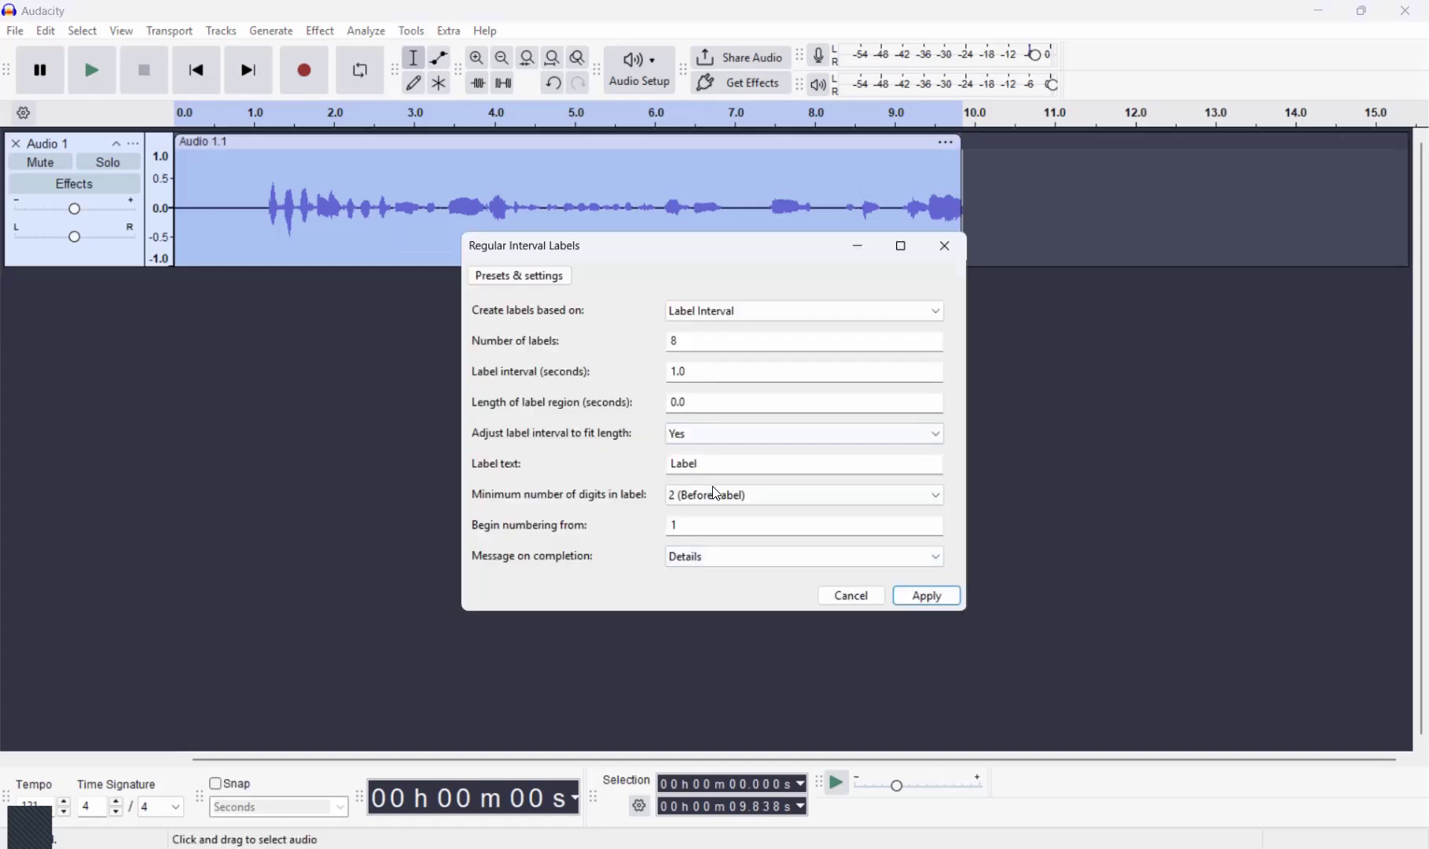
pyautogui.click(715, 497)
pyautogui.click(723, 528)
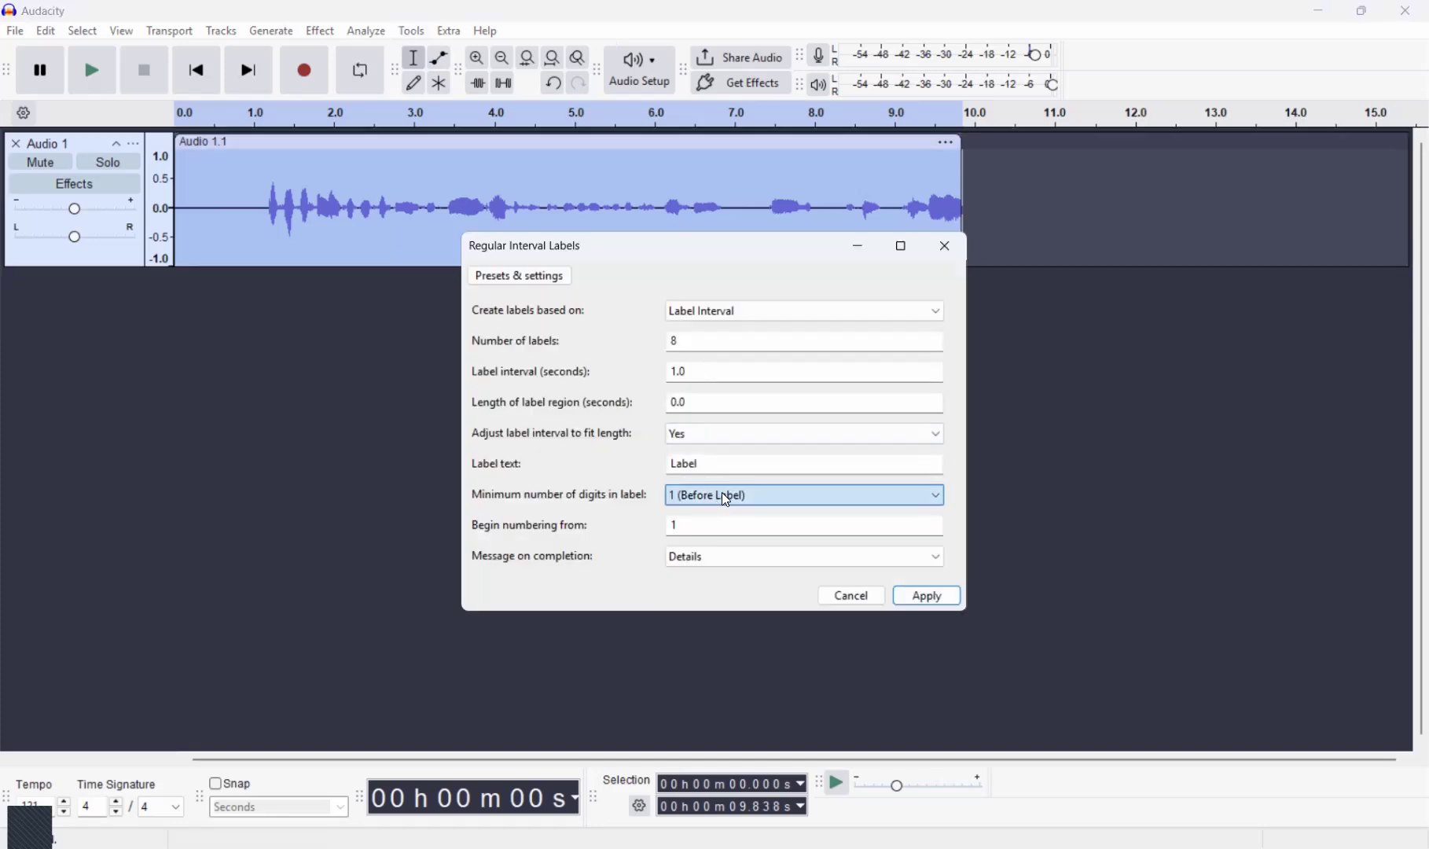
pyautogui.click(937, 596)
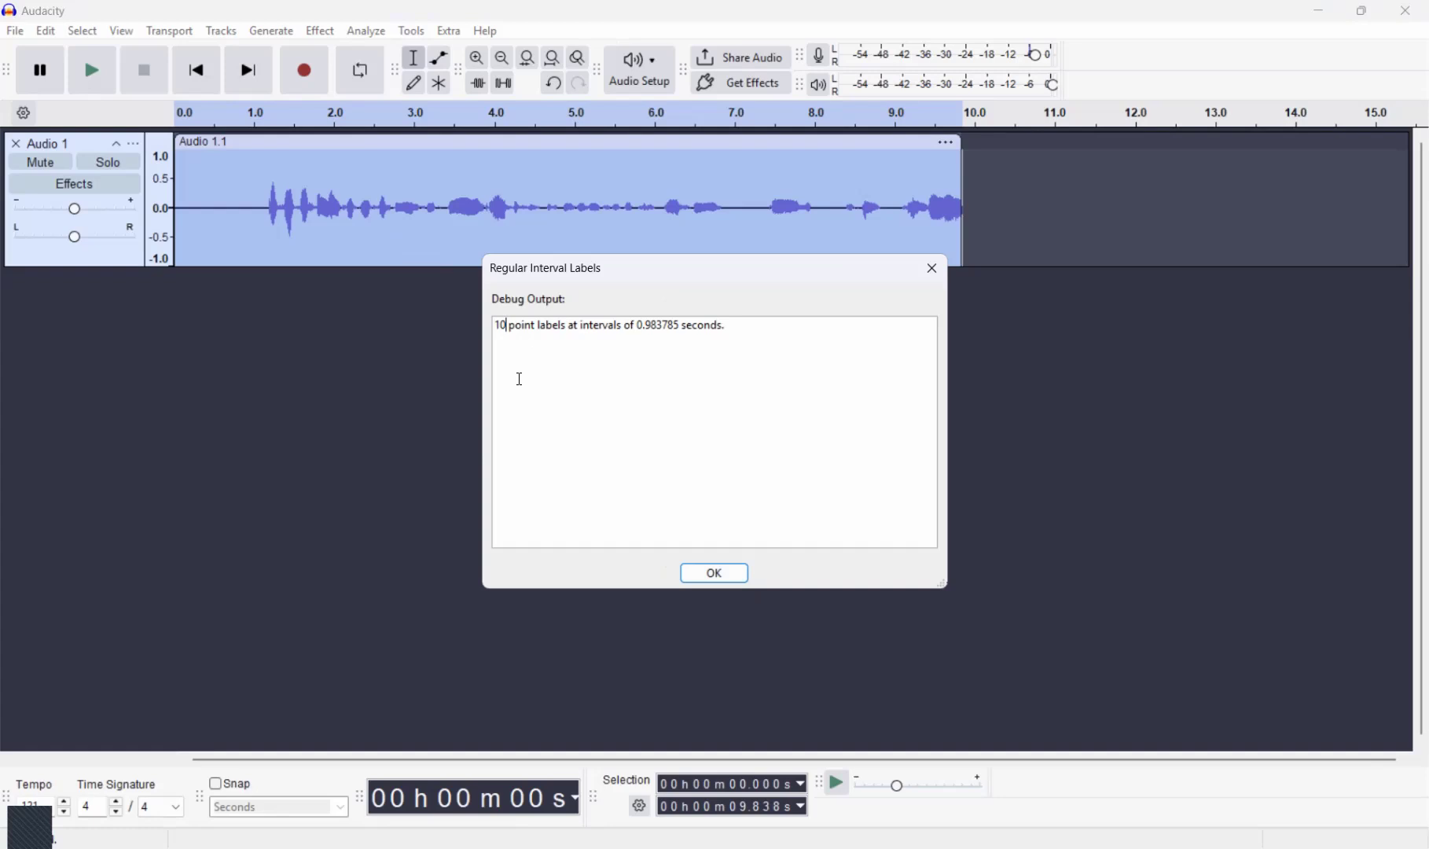
pyautogui.click(718, 574)
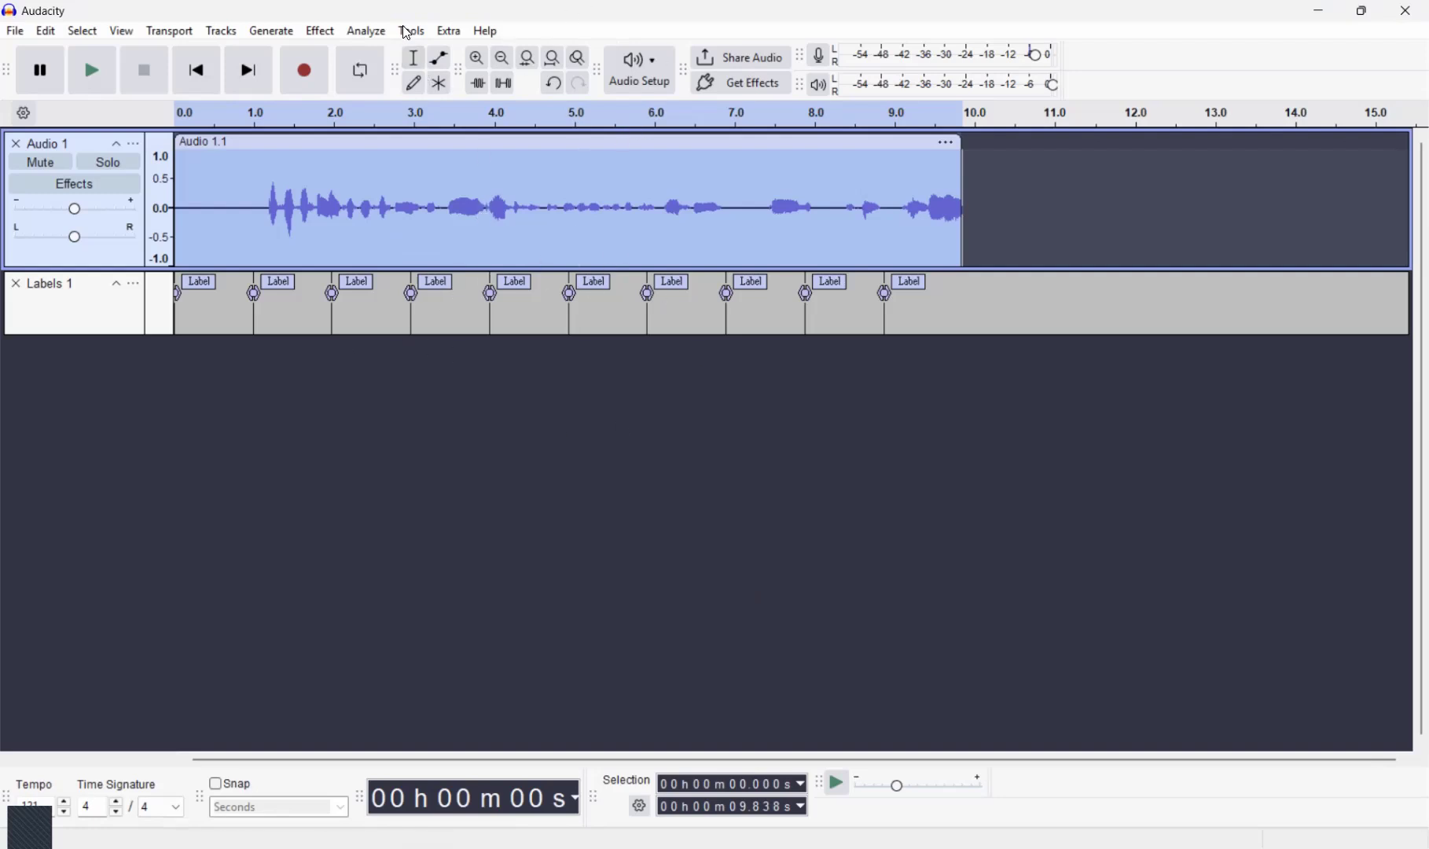
# Delete the label track and the recorded clip on the audio track
pyautogui.click(16, 284)
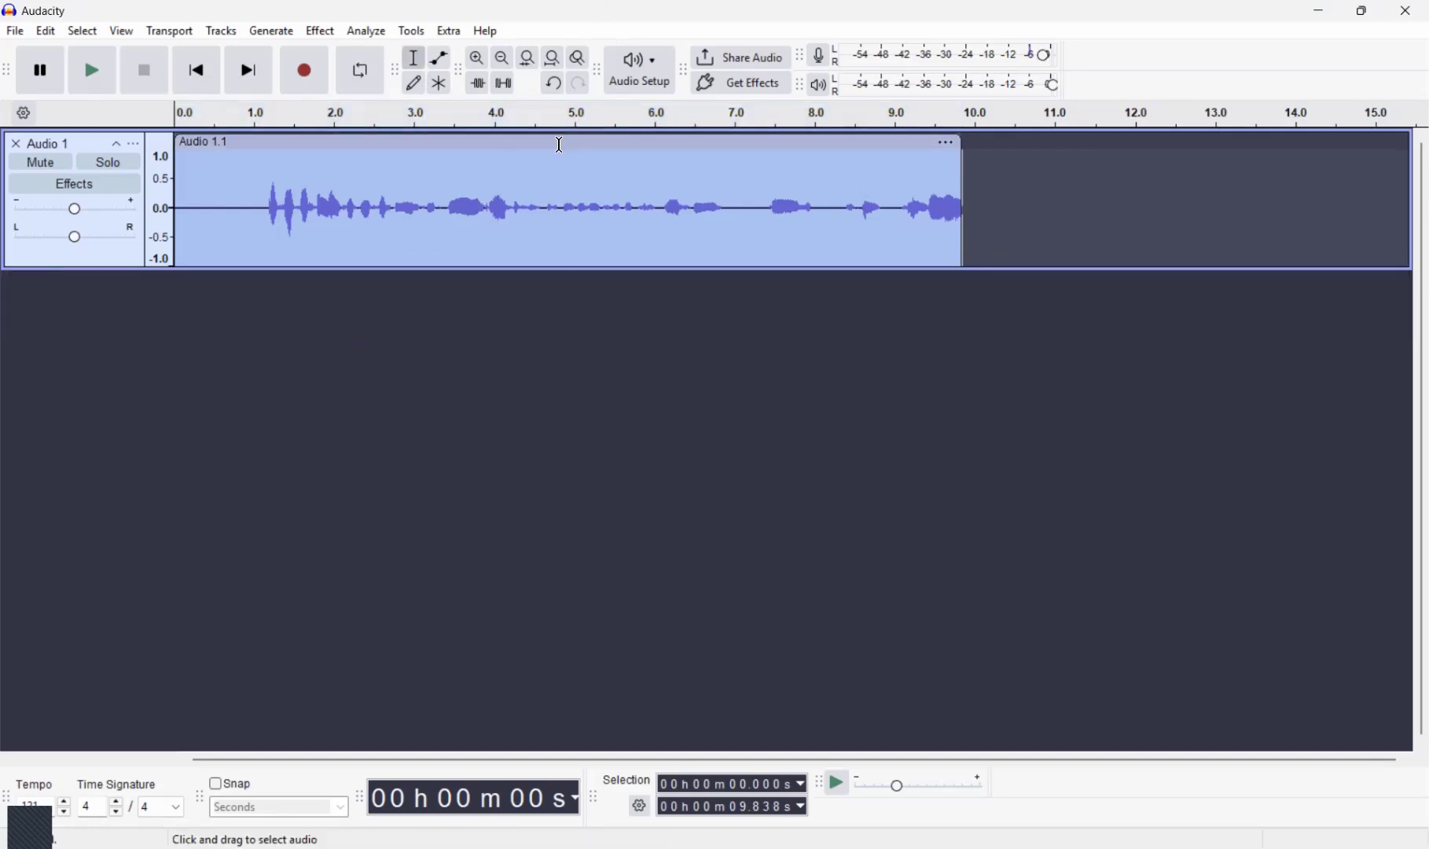
pyautogui.press('Delete')
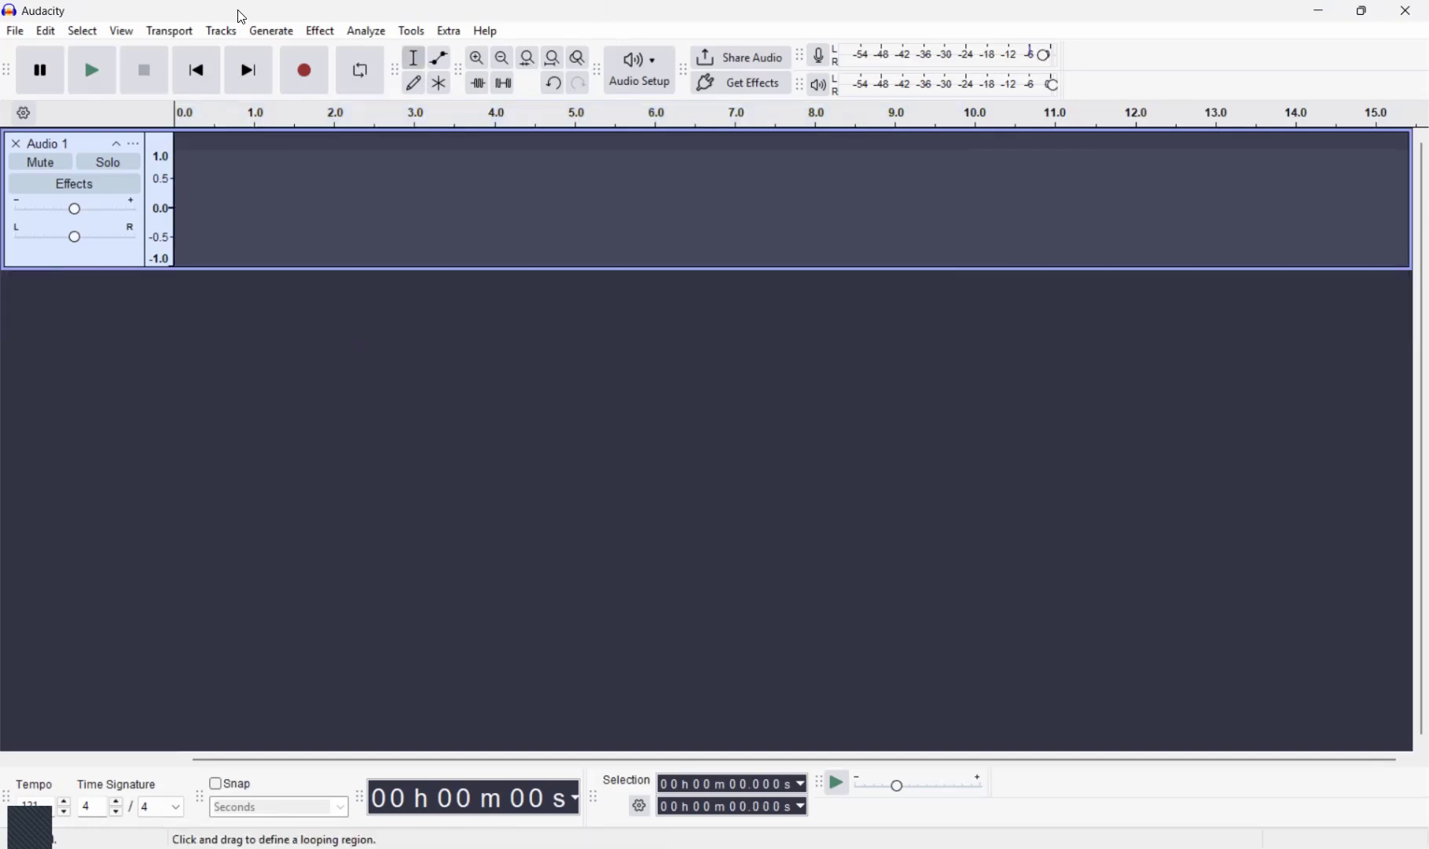
# Record a new clip about 17 seconds long on the empty audio track and select it
pyautogui.click(284, 72)
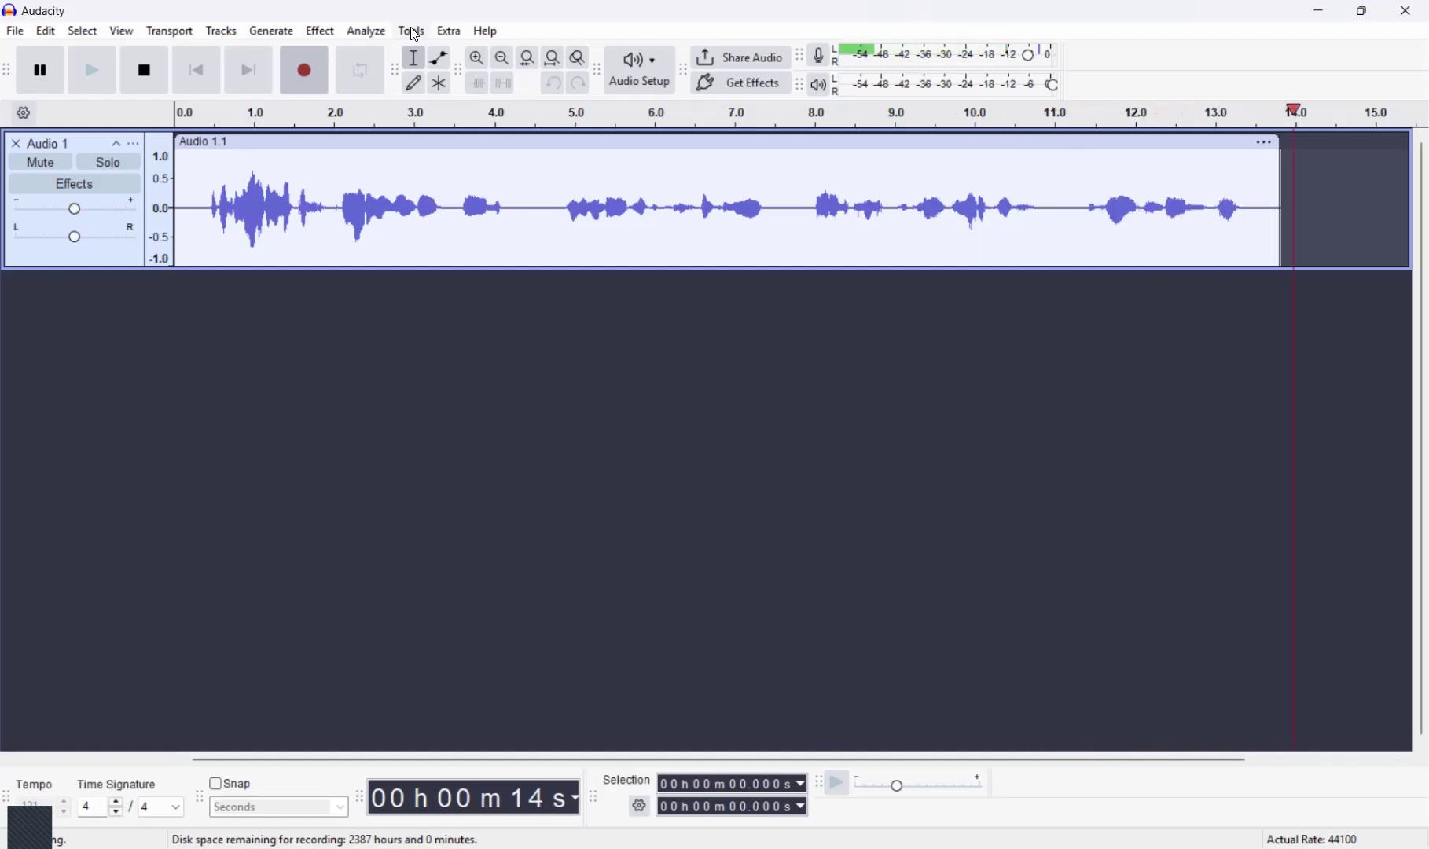
pyautogui.click(150, 72)
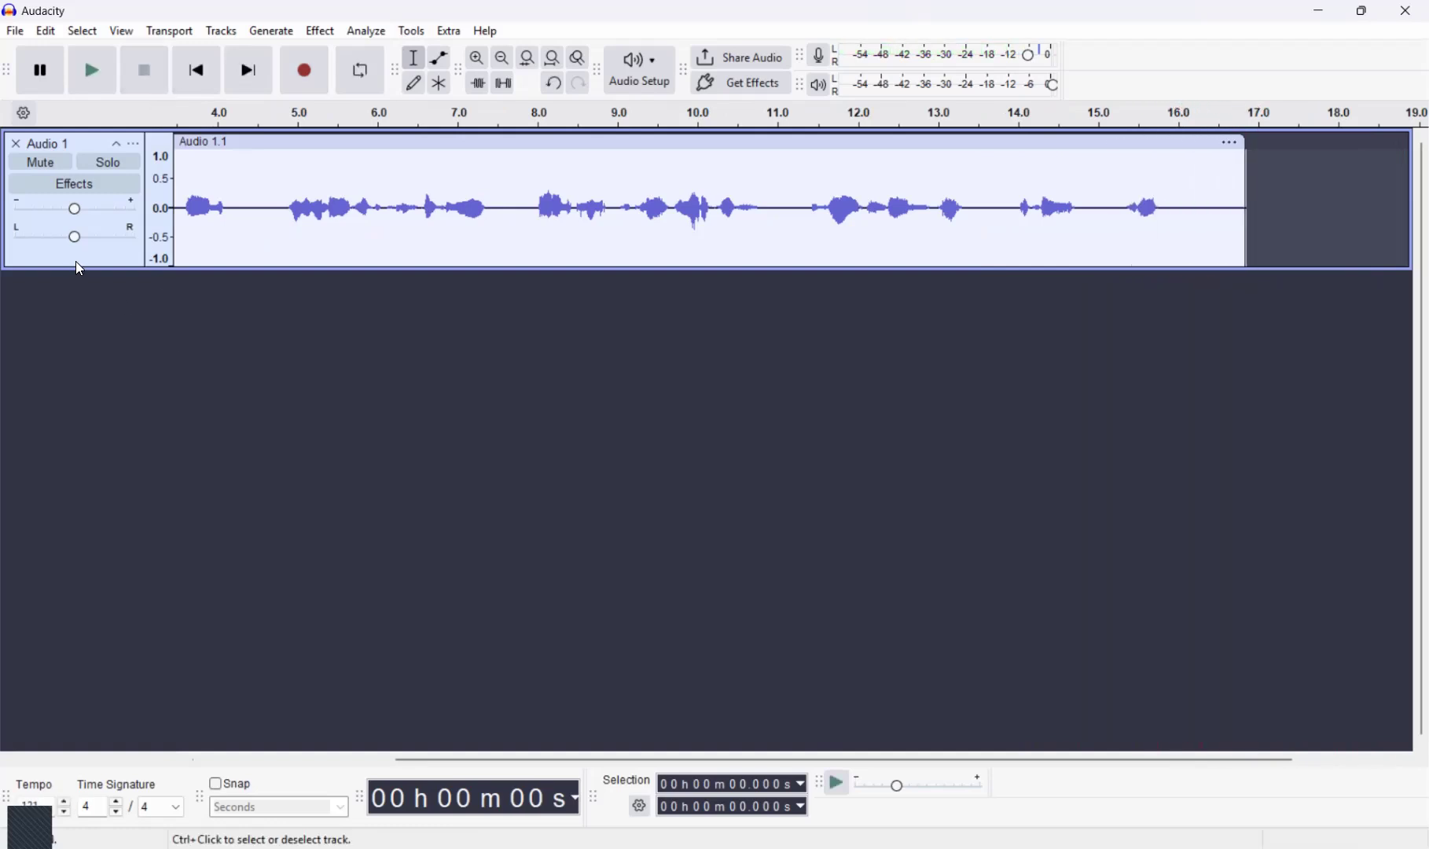
pyautogui.click(441, 147)
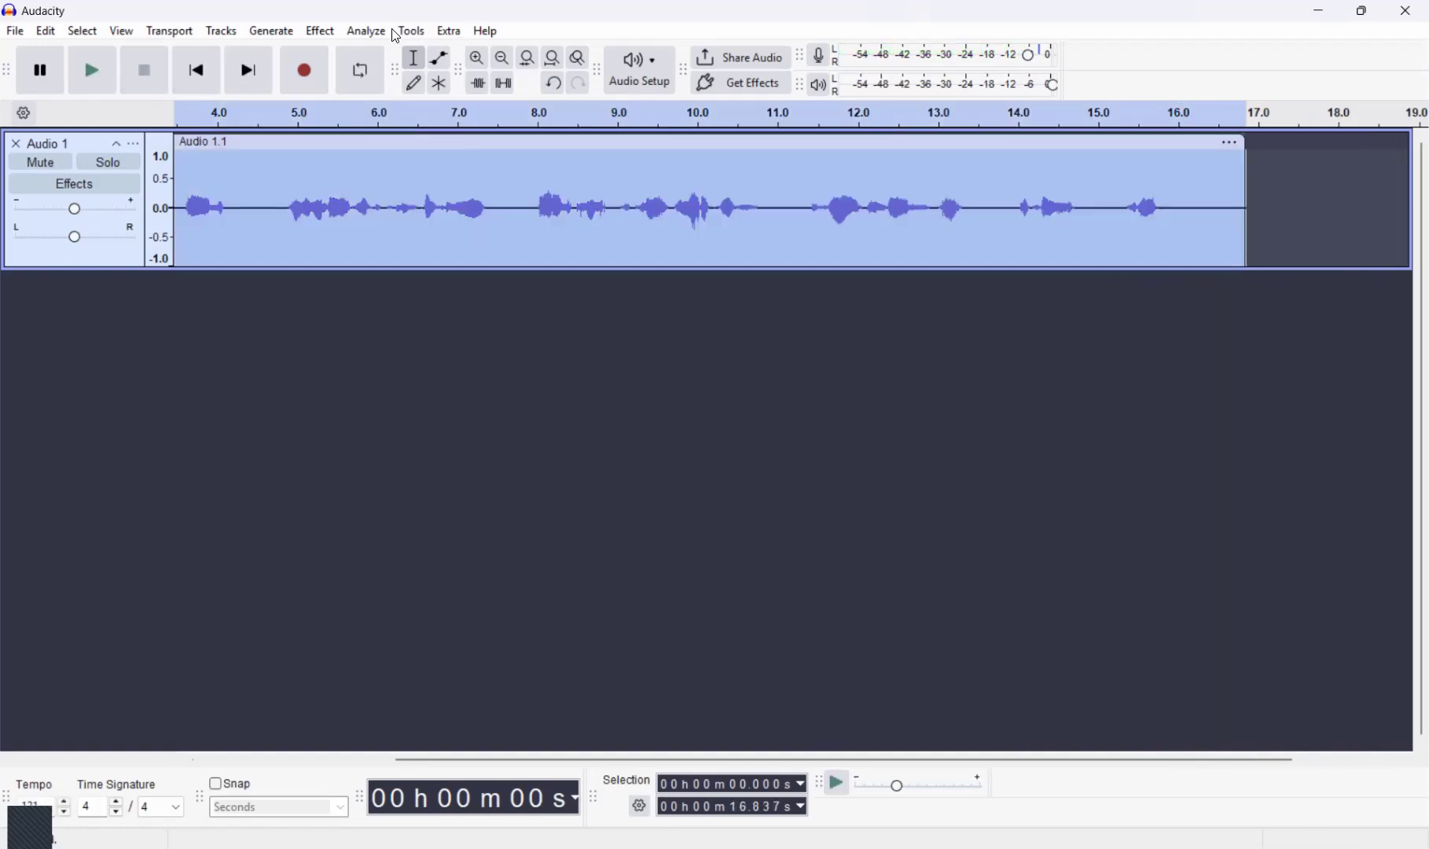
# Open the Regular Interval Labels tool for the new clip and set the number of labels to 10
pyautogui.click(411, 32)
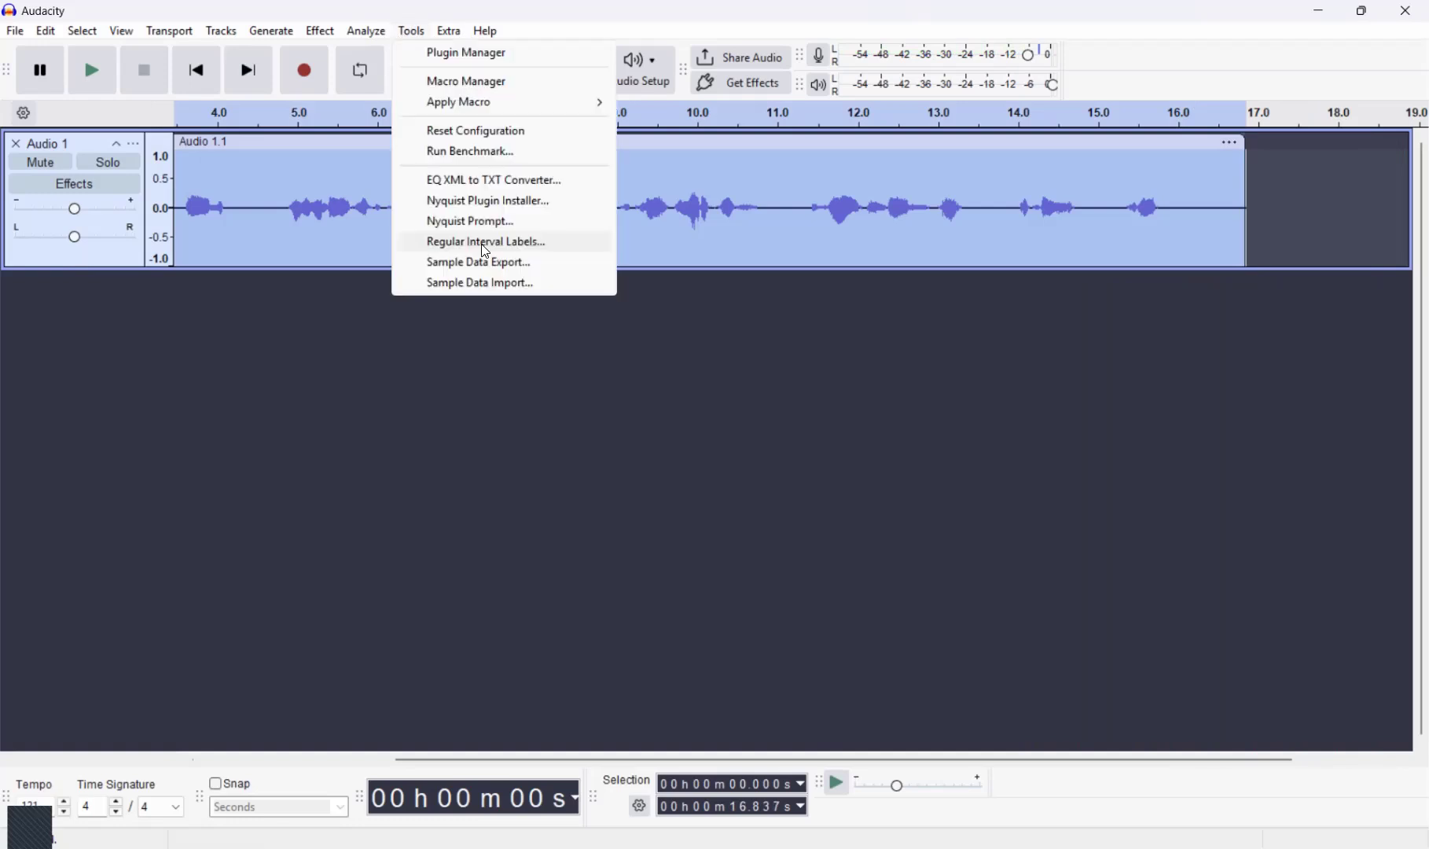
pyautogui.click(485, 250)
pyautogui.click(692, 337)
pyautogui.press('BackSpace')
pyautogui.write('10')
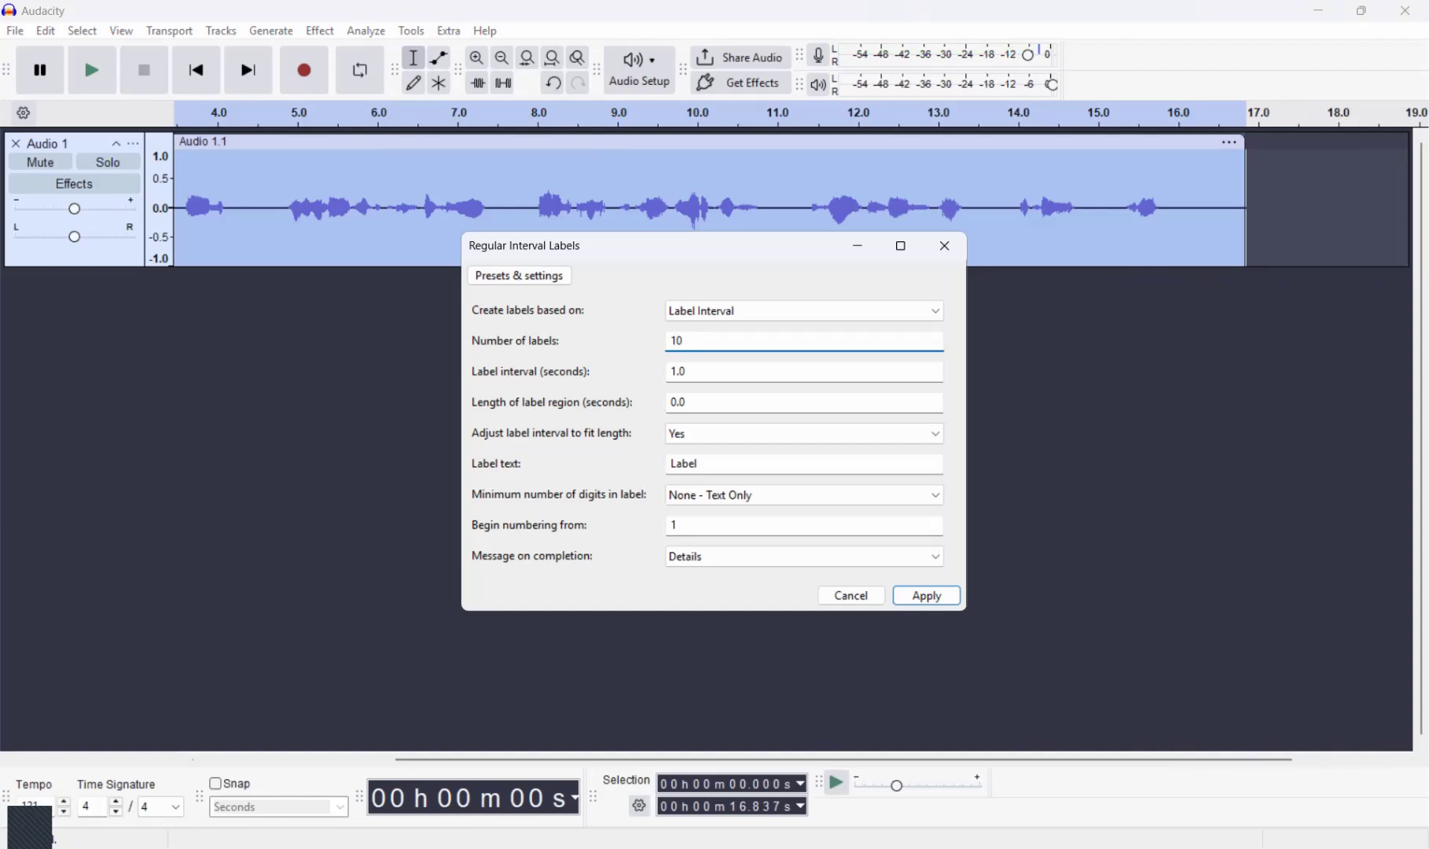
# Set the label region length to 1.0 seconds, turn off interval adjustment to fit length, and generate the labels
pyautogui.click(721, 376)
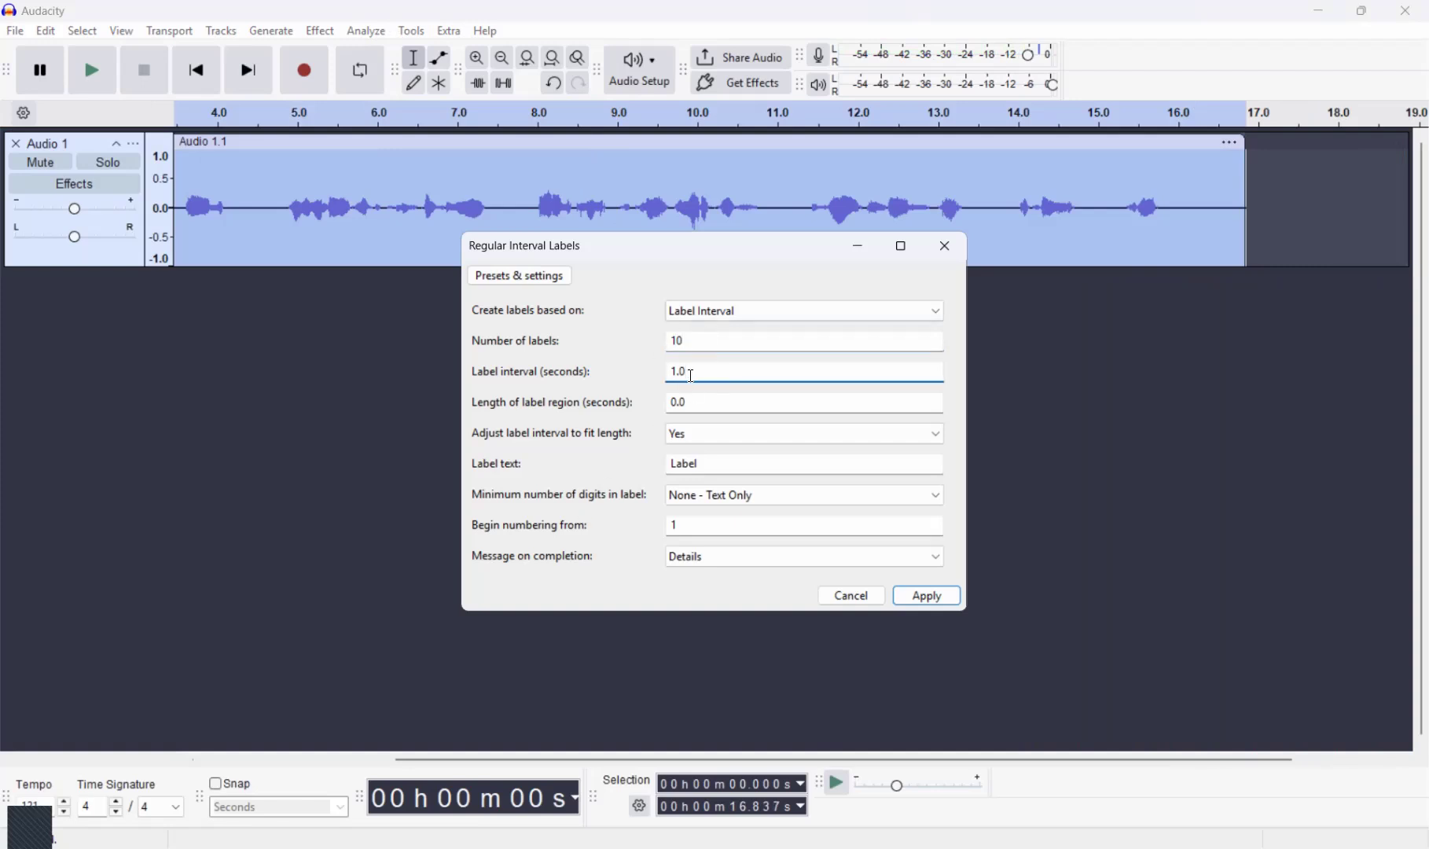
pyautogui.click(703, 401)
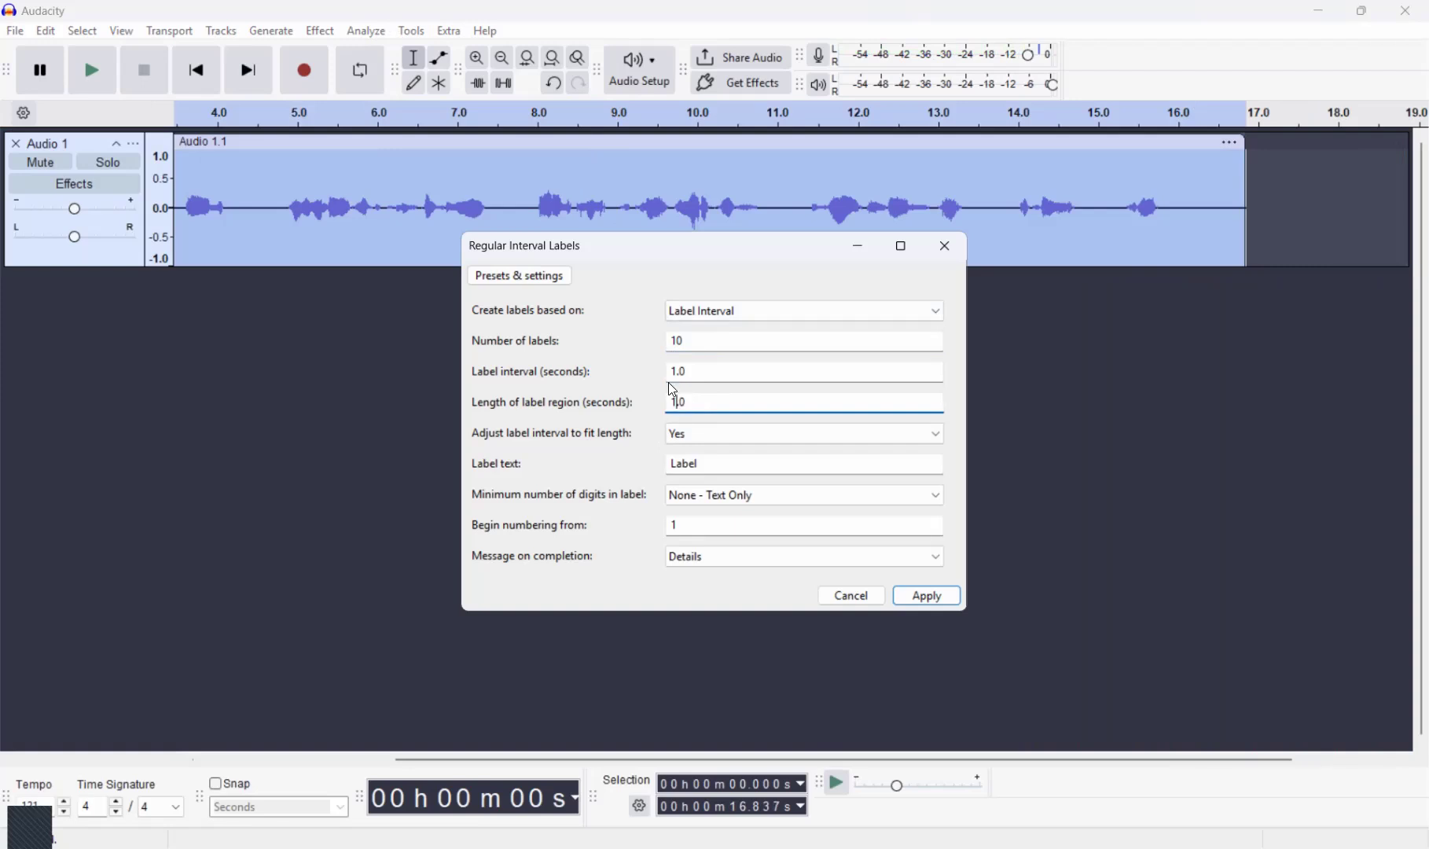
pyautogui.click(735, 432)
pyautogui.click(725, 454)
pyautogui.click(762, 502)
pyautogui.click(764, 513)
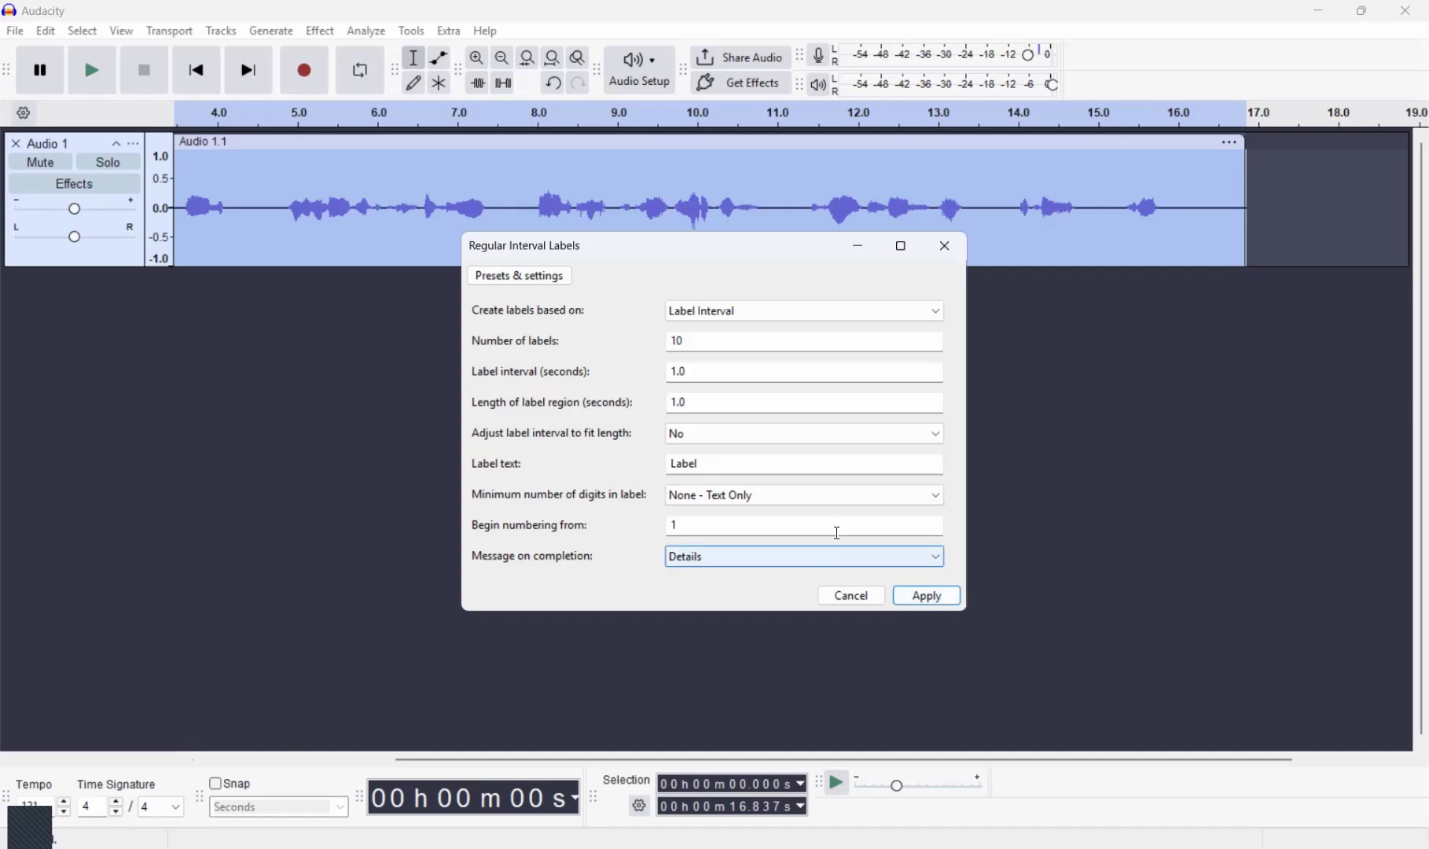
pyautogui.click(928, 596)
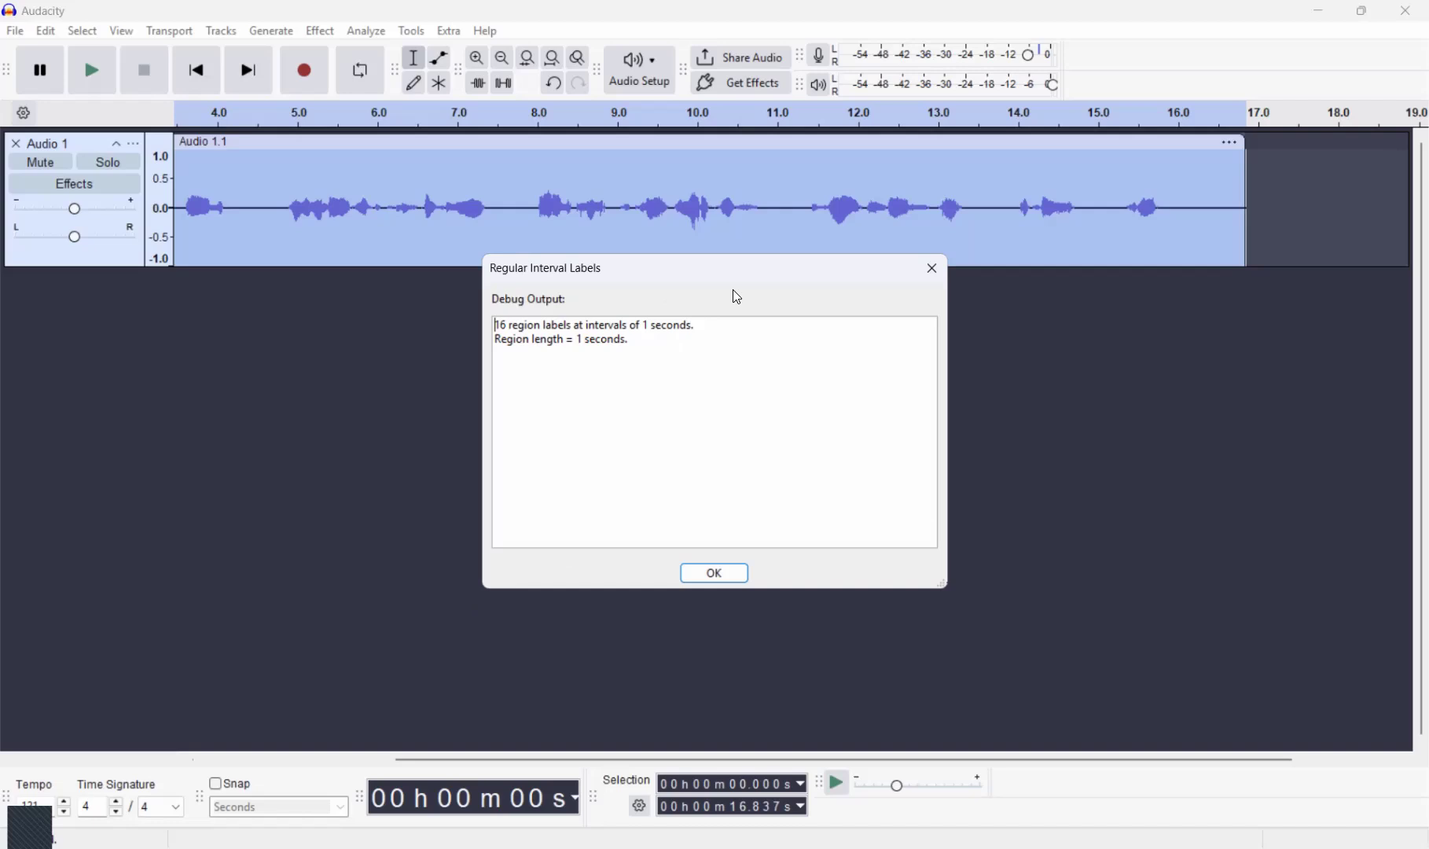
pyautogui.click(714, 573)
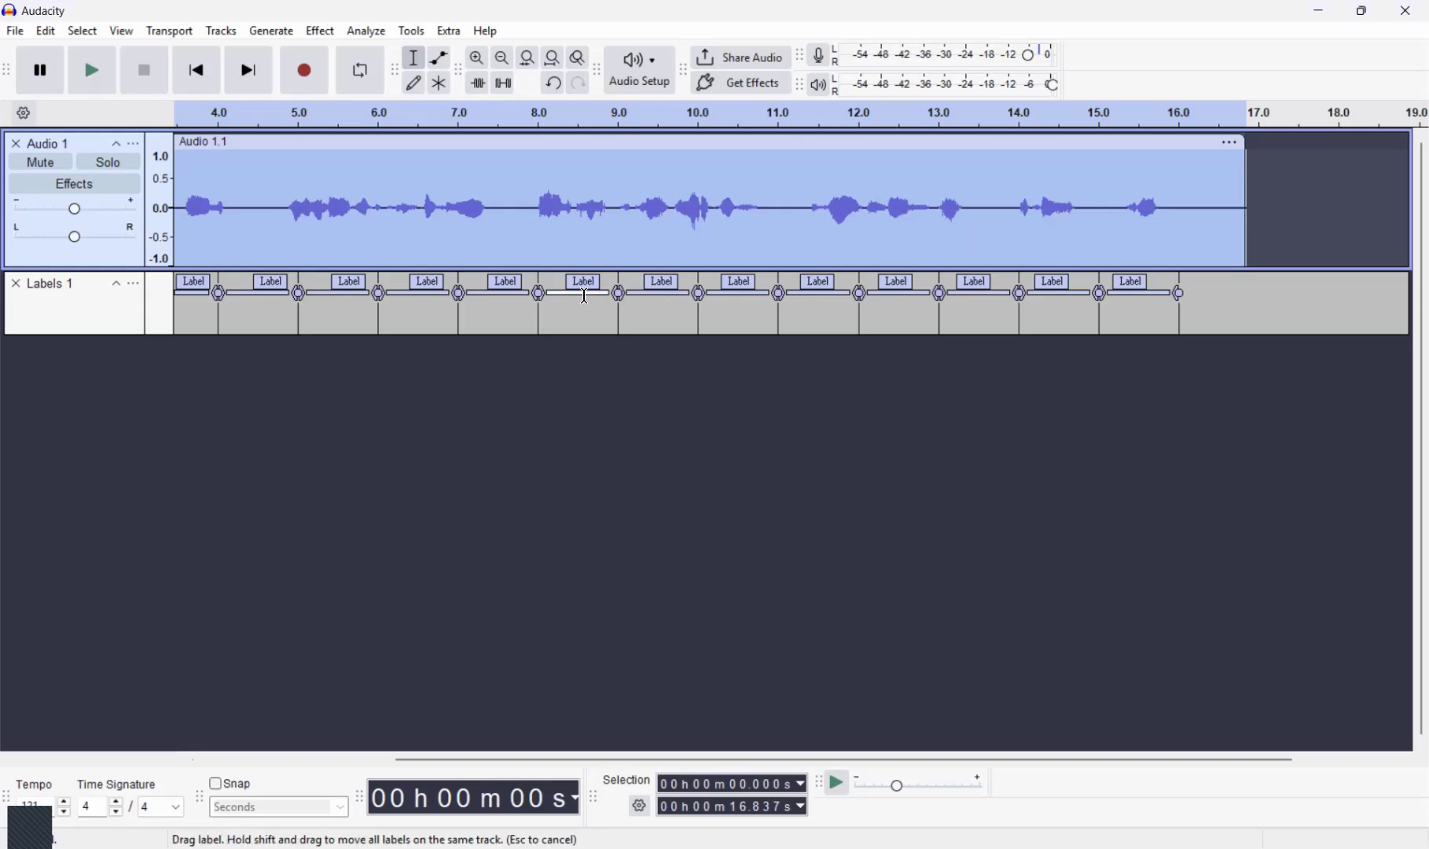
# Rename the label between 7 and 8 seconds as "Sample audio strip"
pyautogui.moveTo(597, 283); pyautogui.dragTo(571, 287)
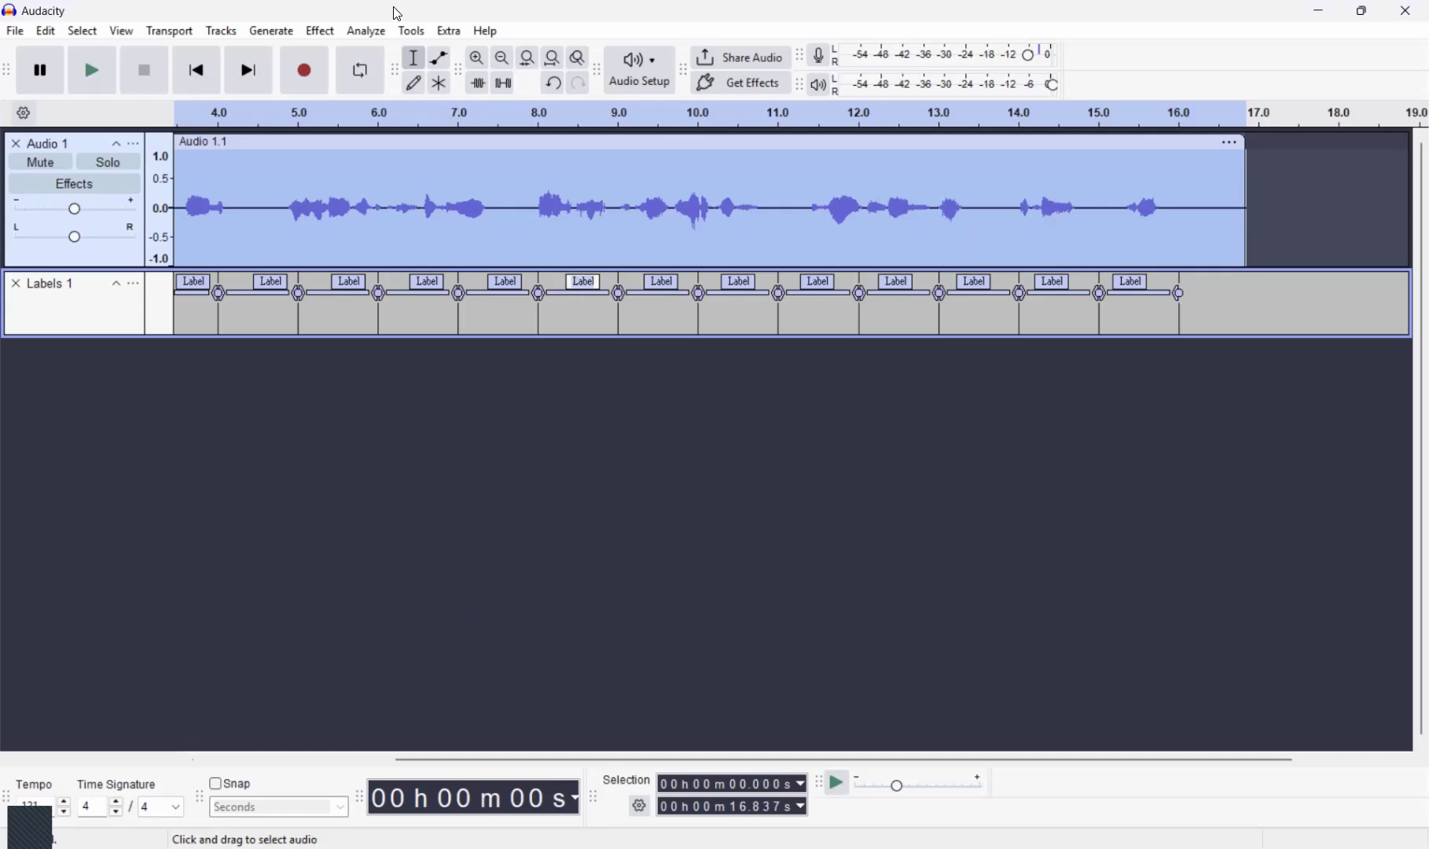
pyautogui.click(483, 61)
pyautogui.click(483, 61)
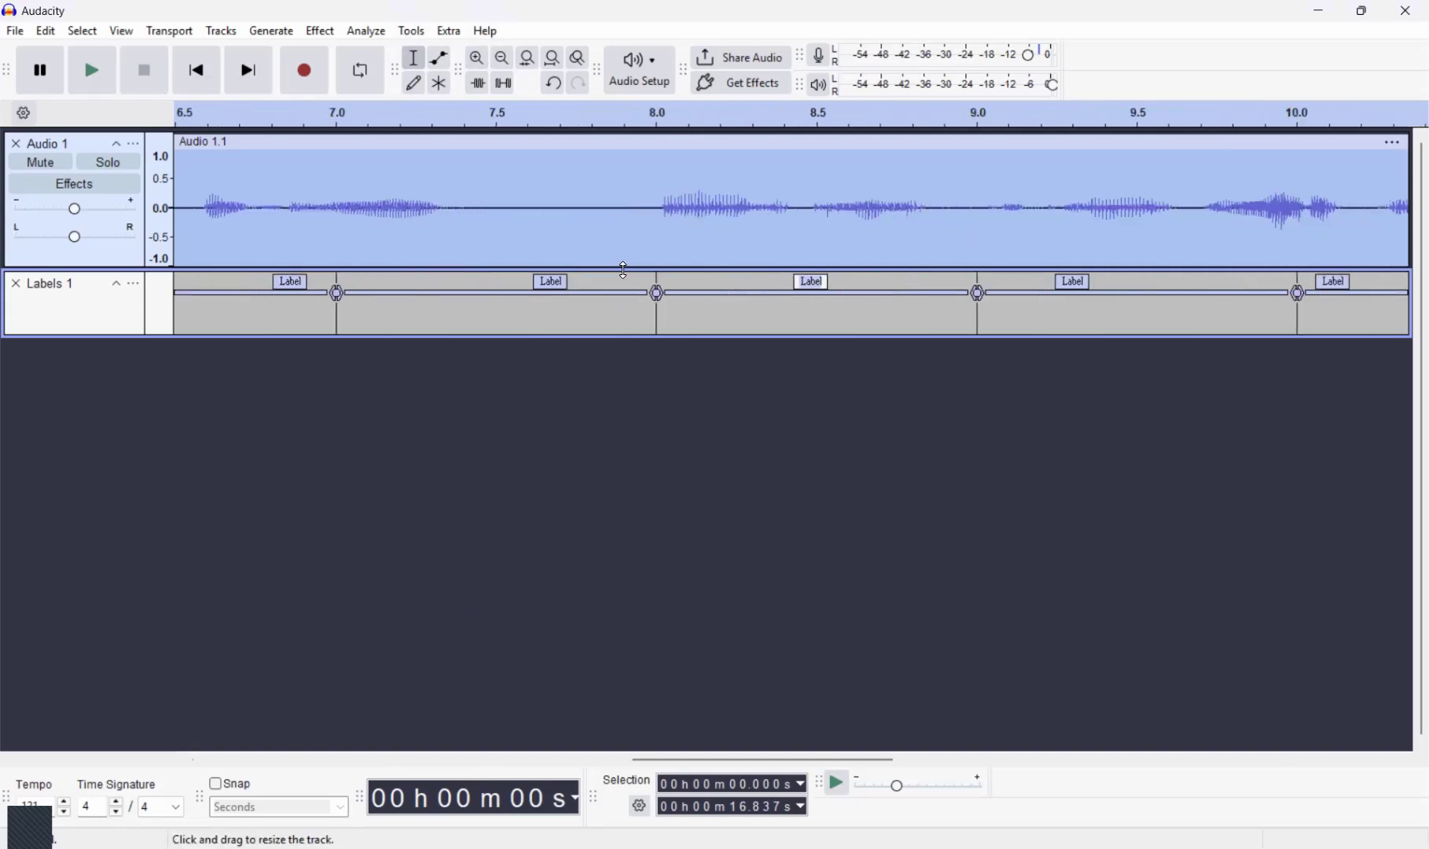
pyautogui.click(568, 283)
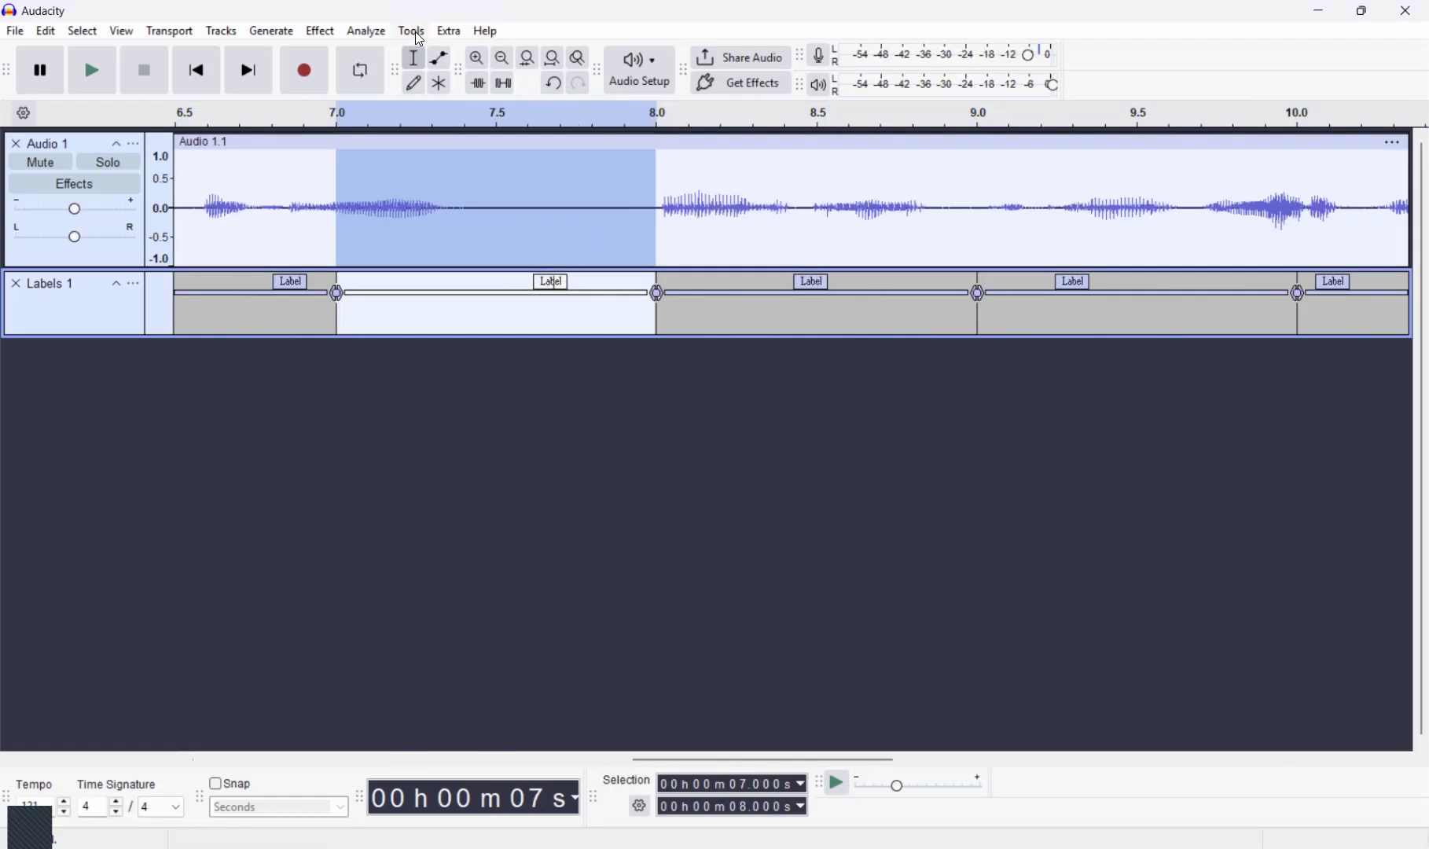
pyautogui.press('BackSpace')
pyautogui.press('BackSpace')
pyautogui.press('BackSpace')
pyautogui.press('BackSpace')
pyautogui.press('BackSpace')
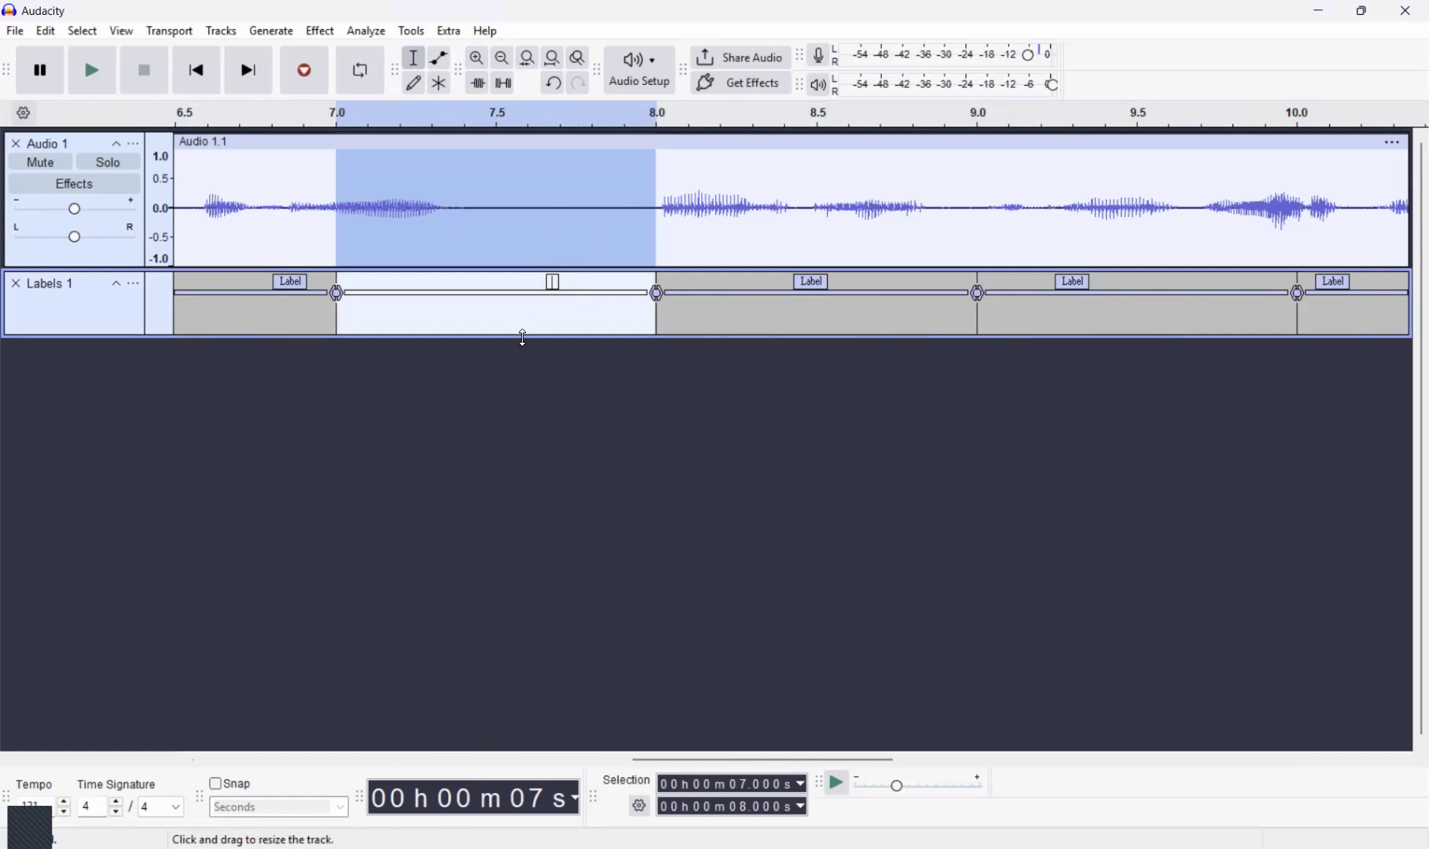
pyautogui.write('Sample audio strip')
pyautogui.press('Return')
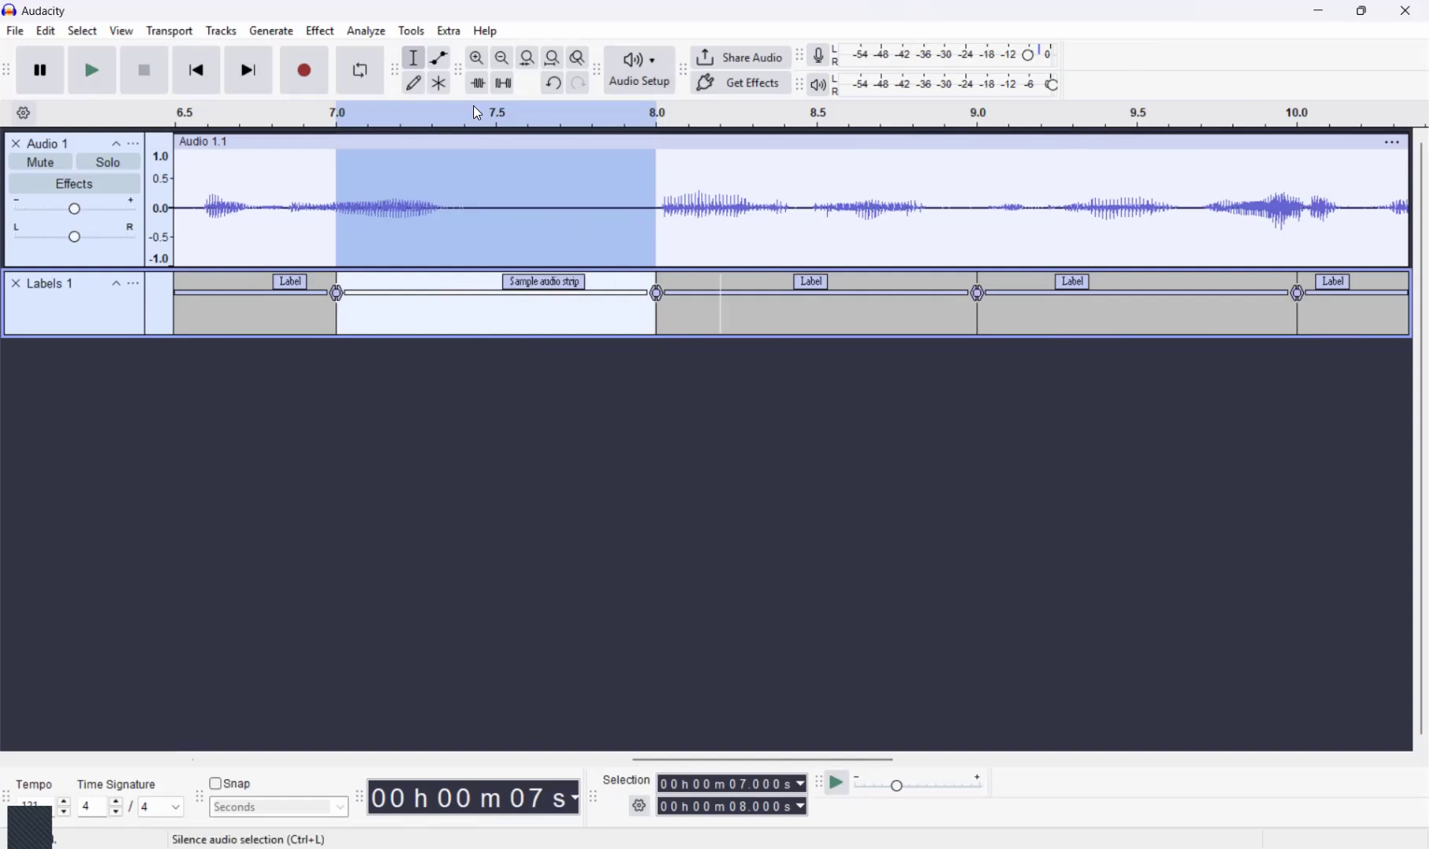
# Try to generate regular interval labels over the 7 to 8 second selection with the message on completion set to None
pyautogui.click(421, 35)
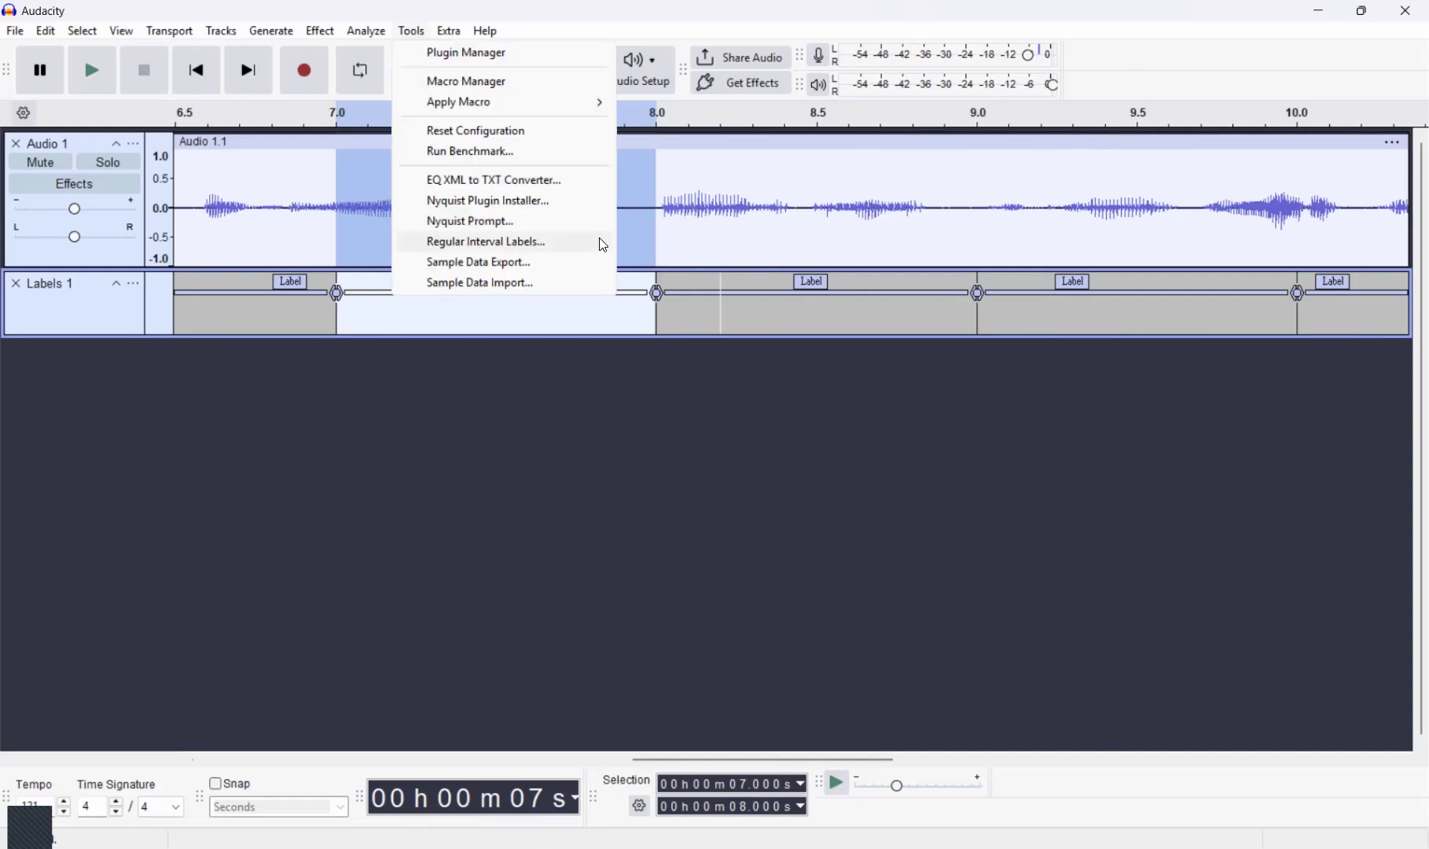
pyautogui.click(600, 249)
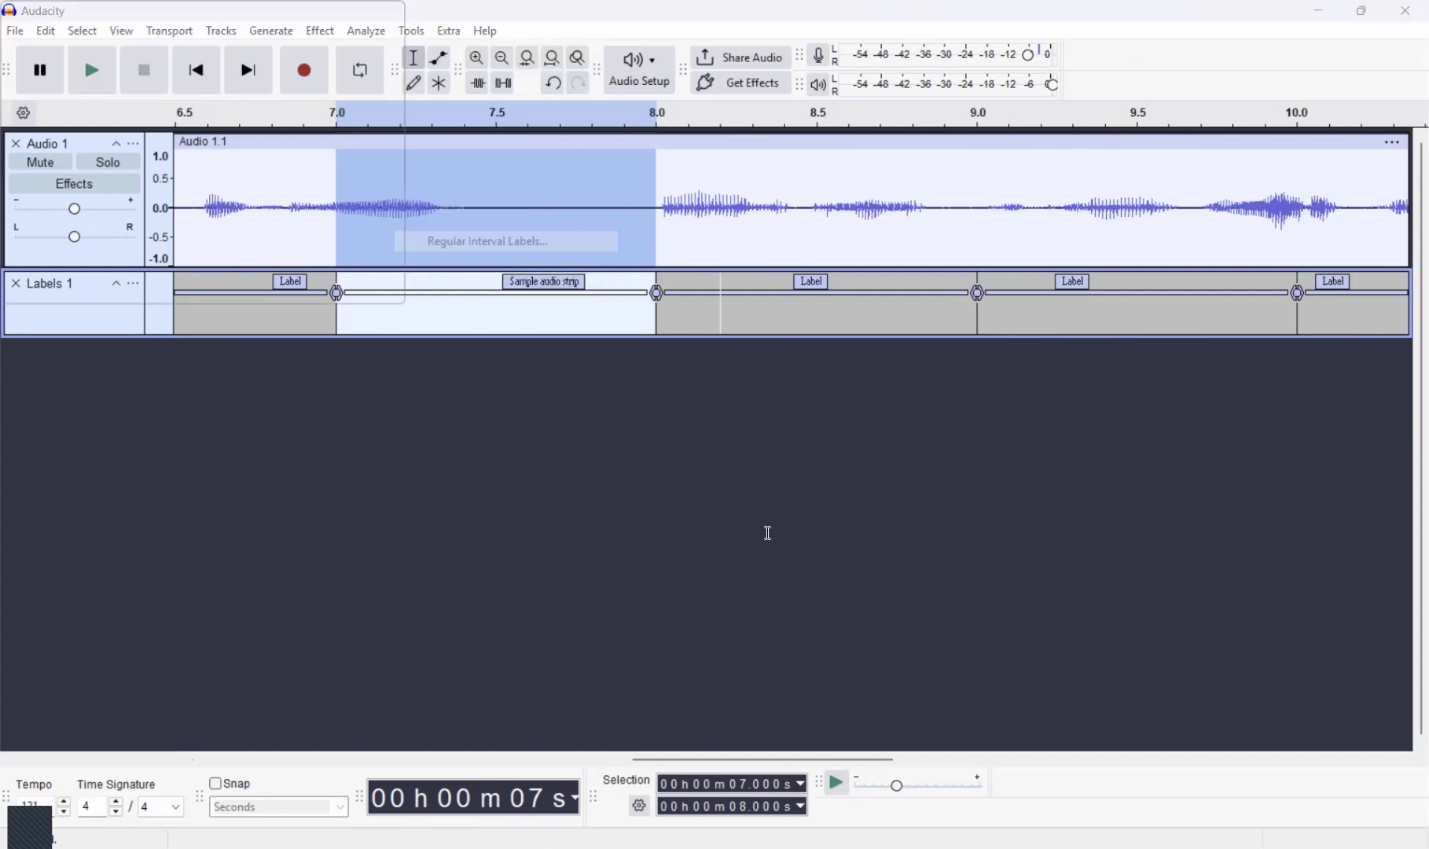
pyautogui.click(733, 464)
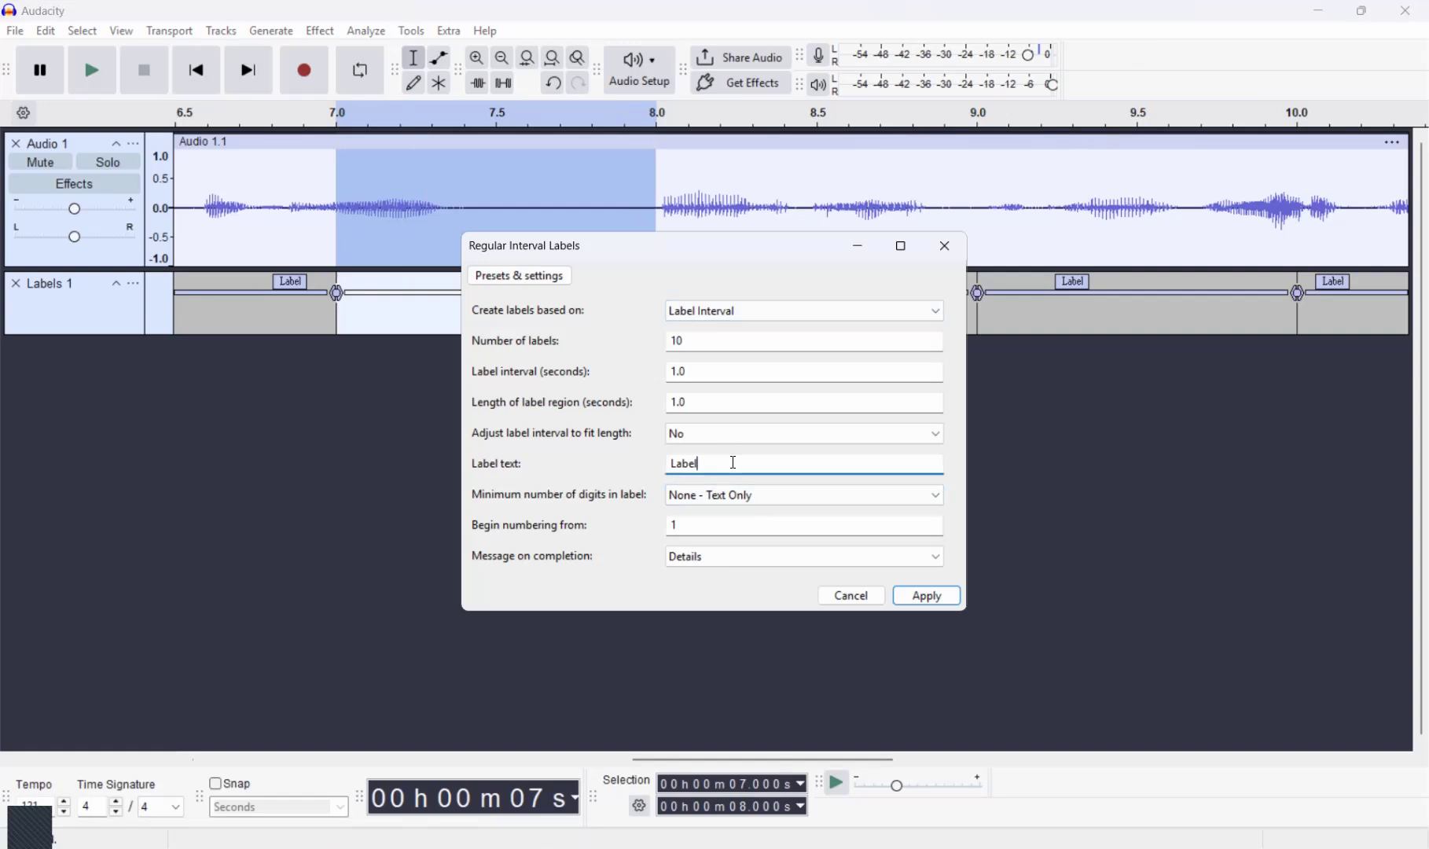
pyautogui.click(746, 501)
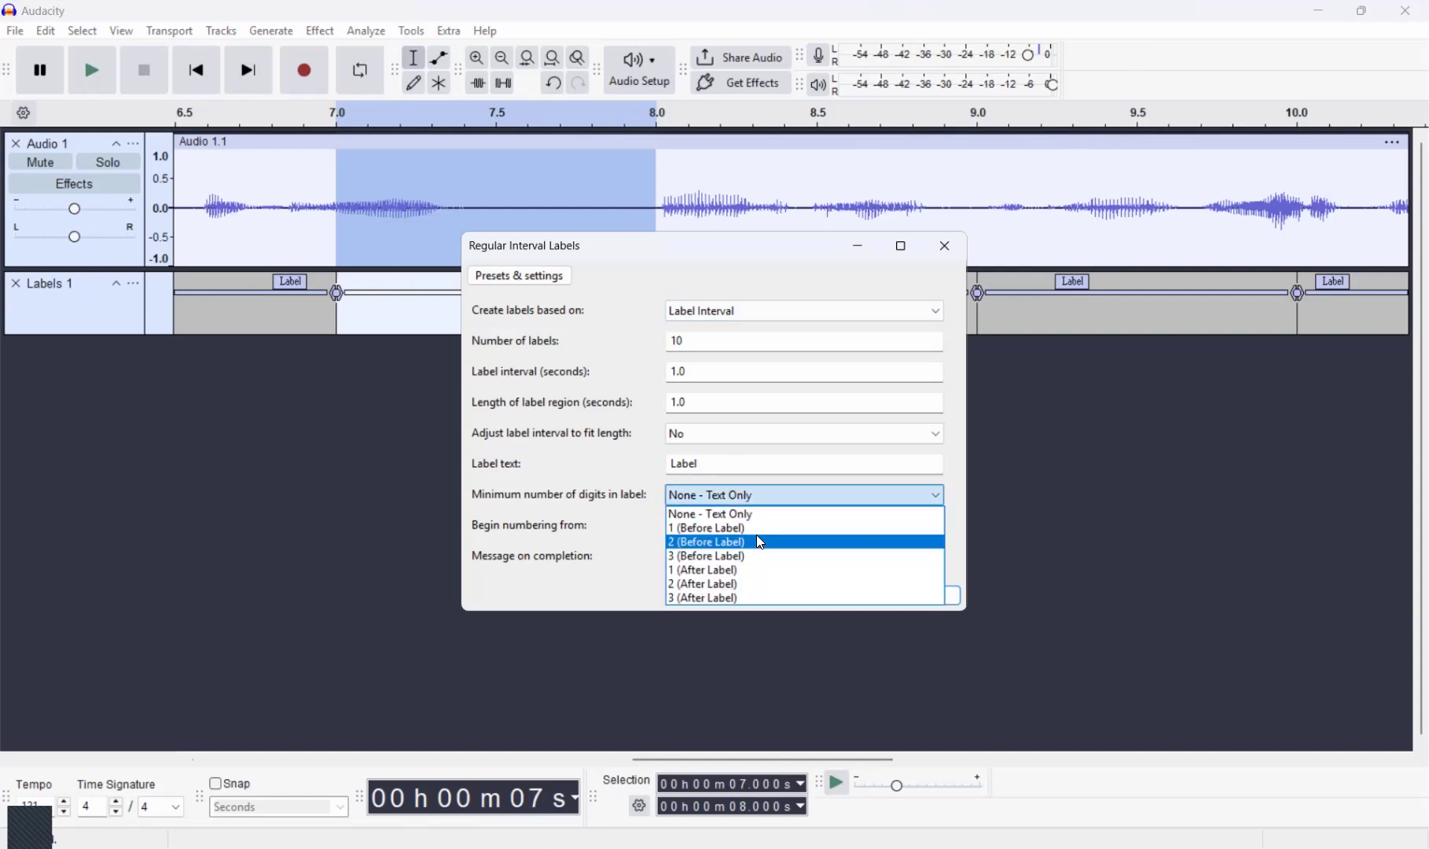
pyautogui.click(711, 433)
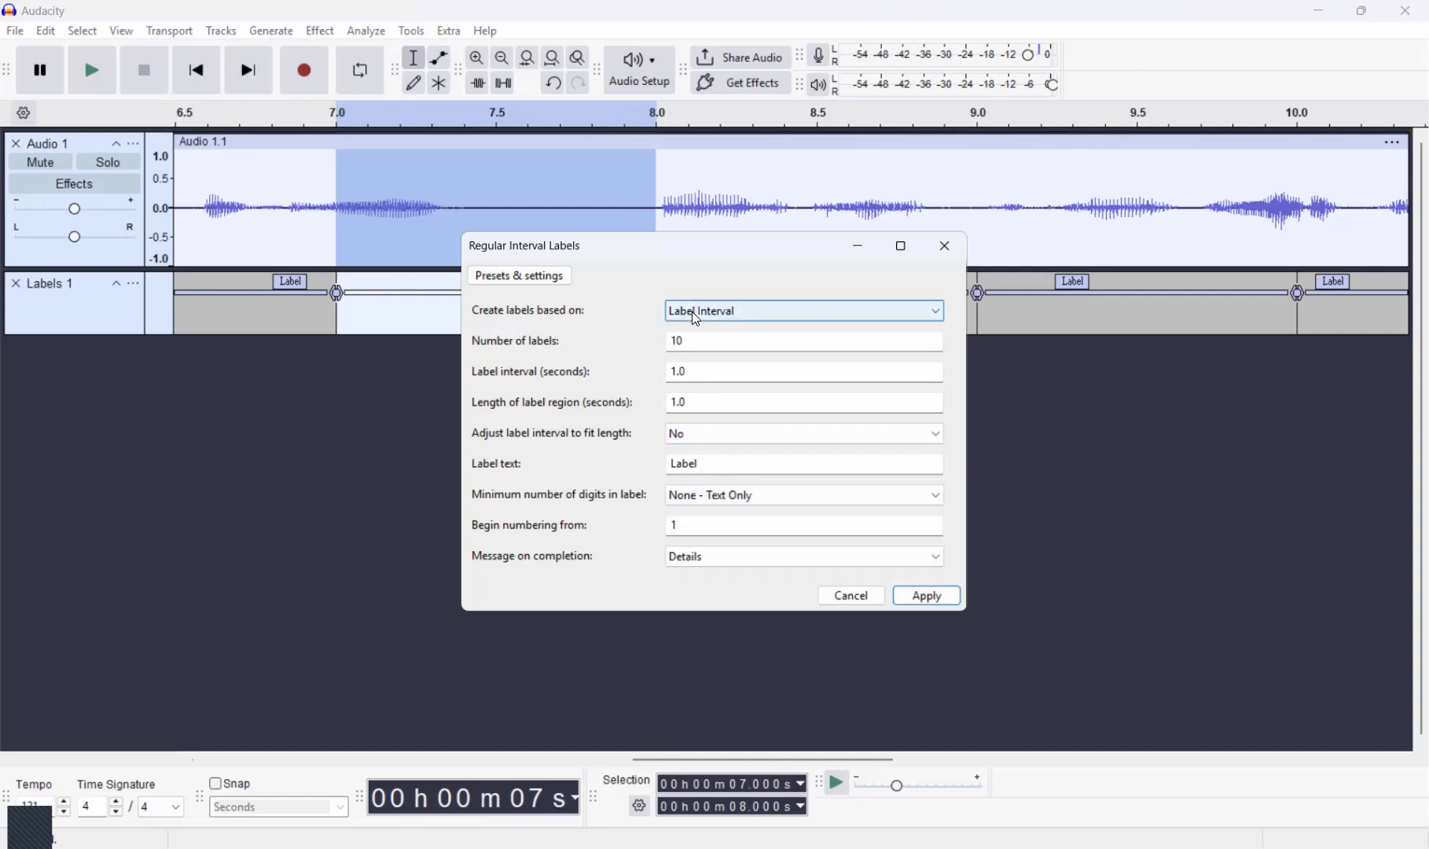
pyautogui.click(692, 312)
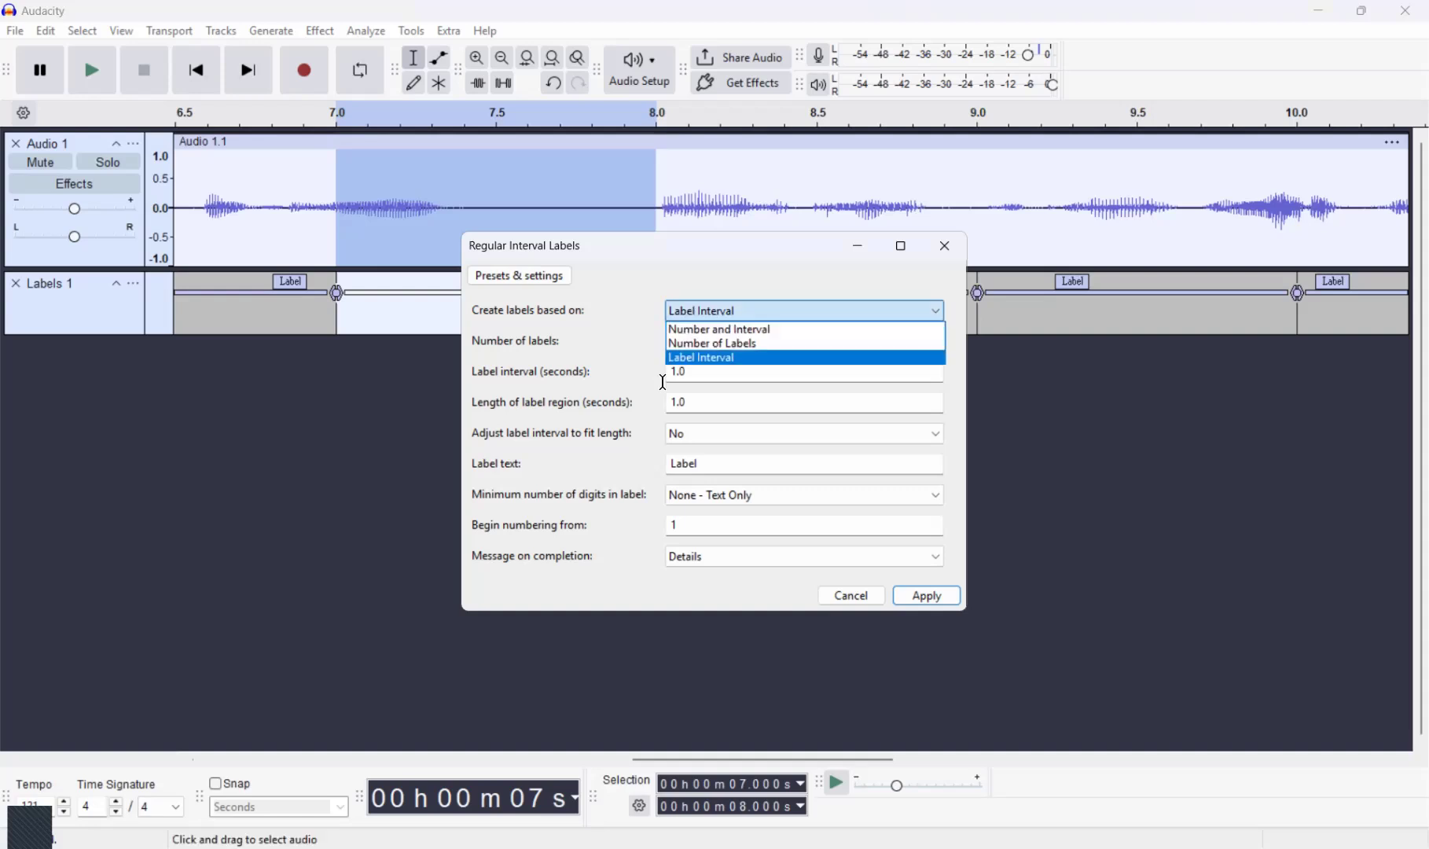
pyautogui.click(743, 555)
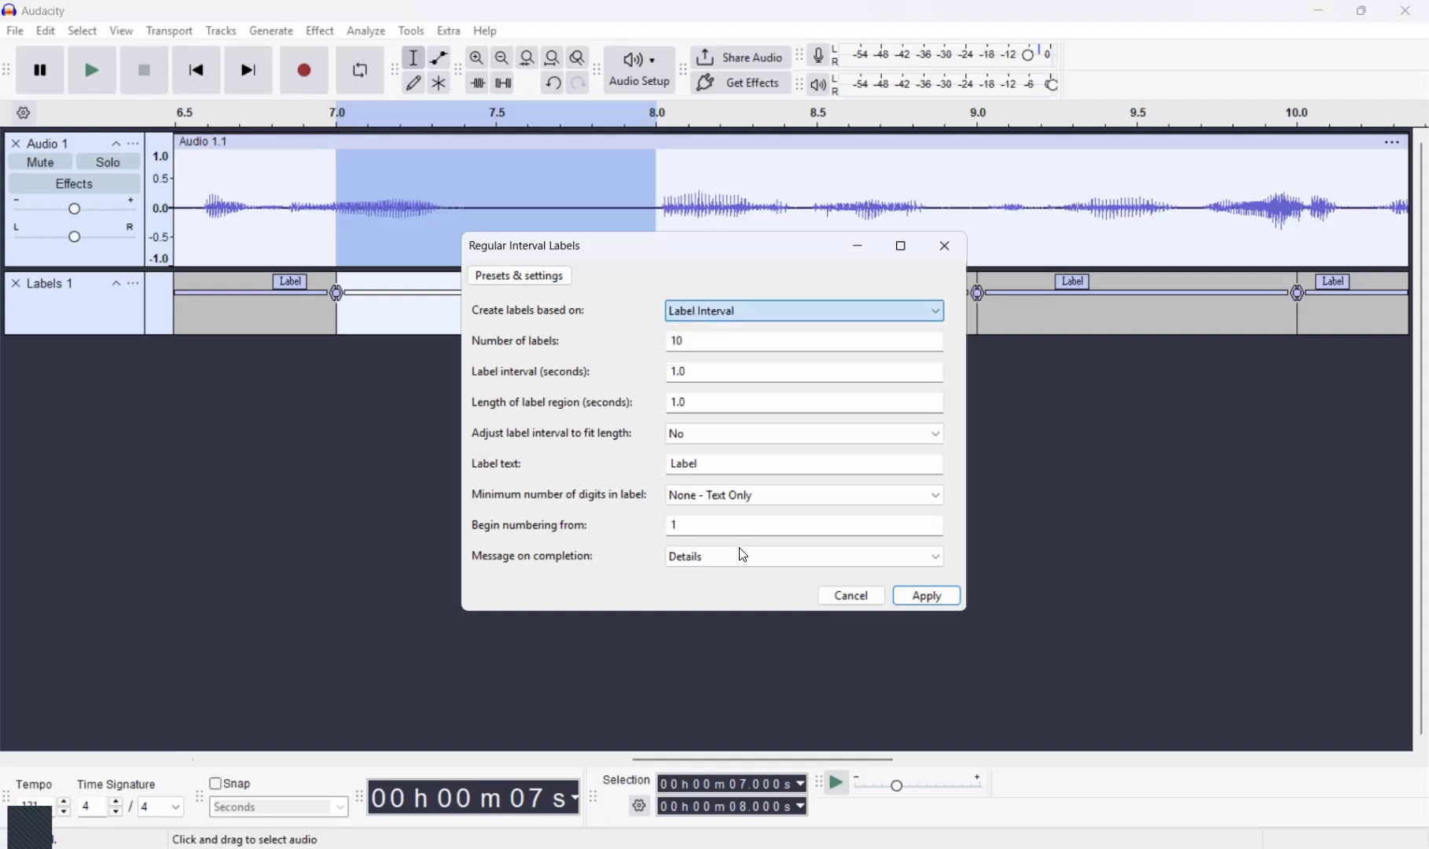
pyautogui.click(744, 556)
pyautogui.click(739, 601)
pyautogui.click(912, 595)
pyautogui.click(925, 599)
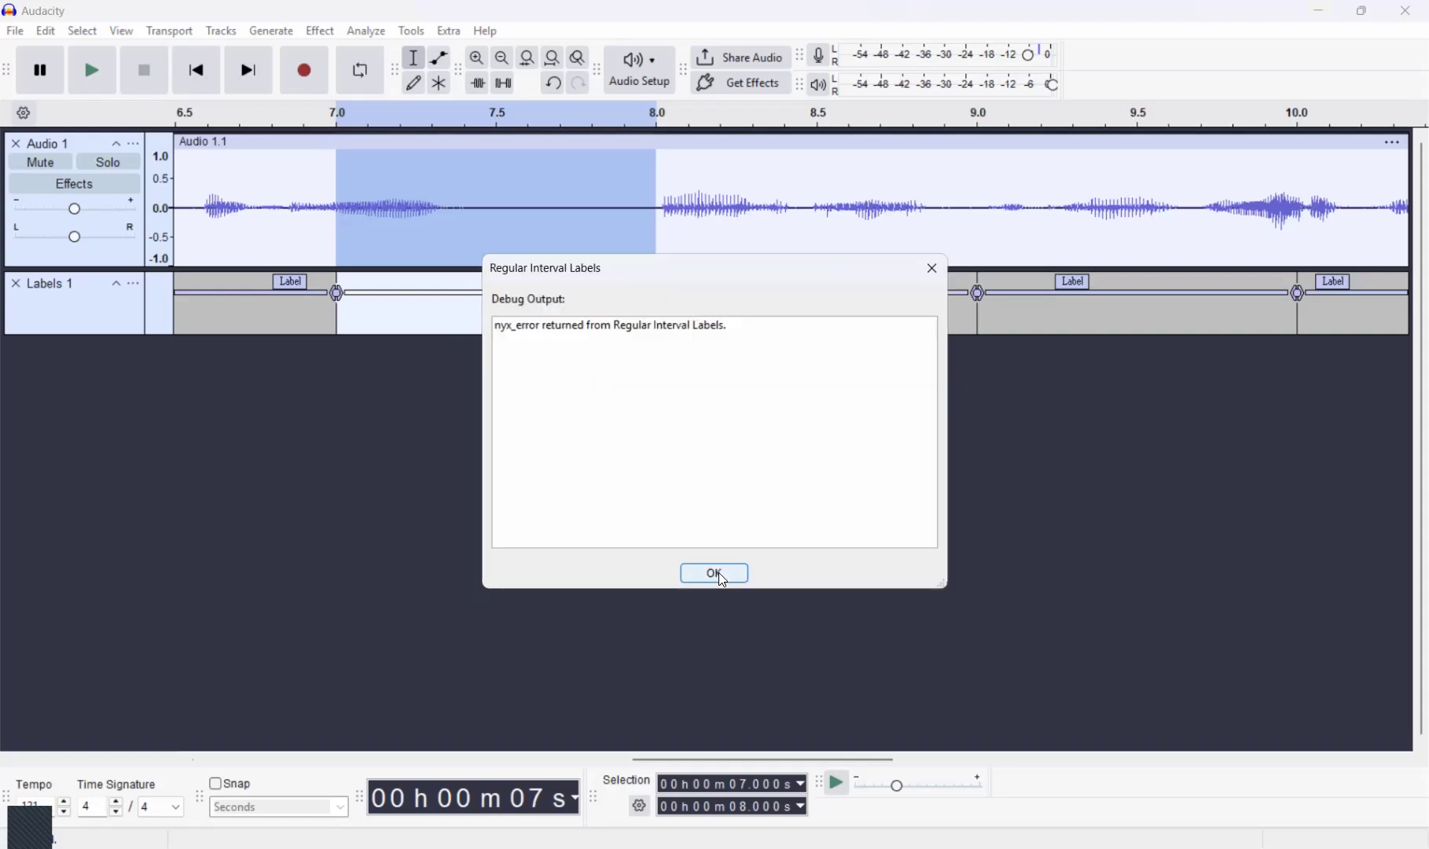
pyautogui.click(716, 573)
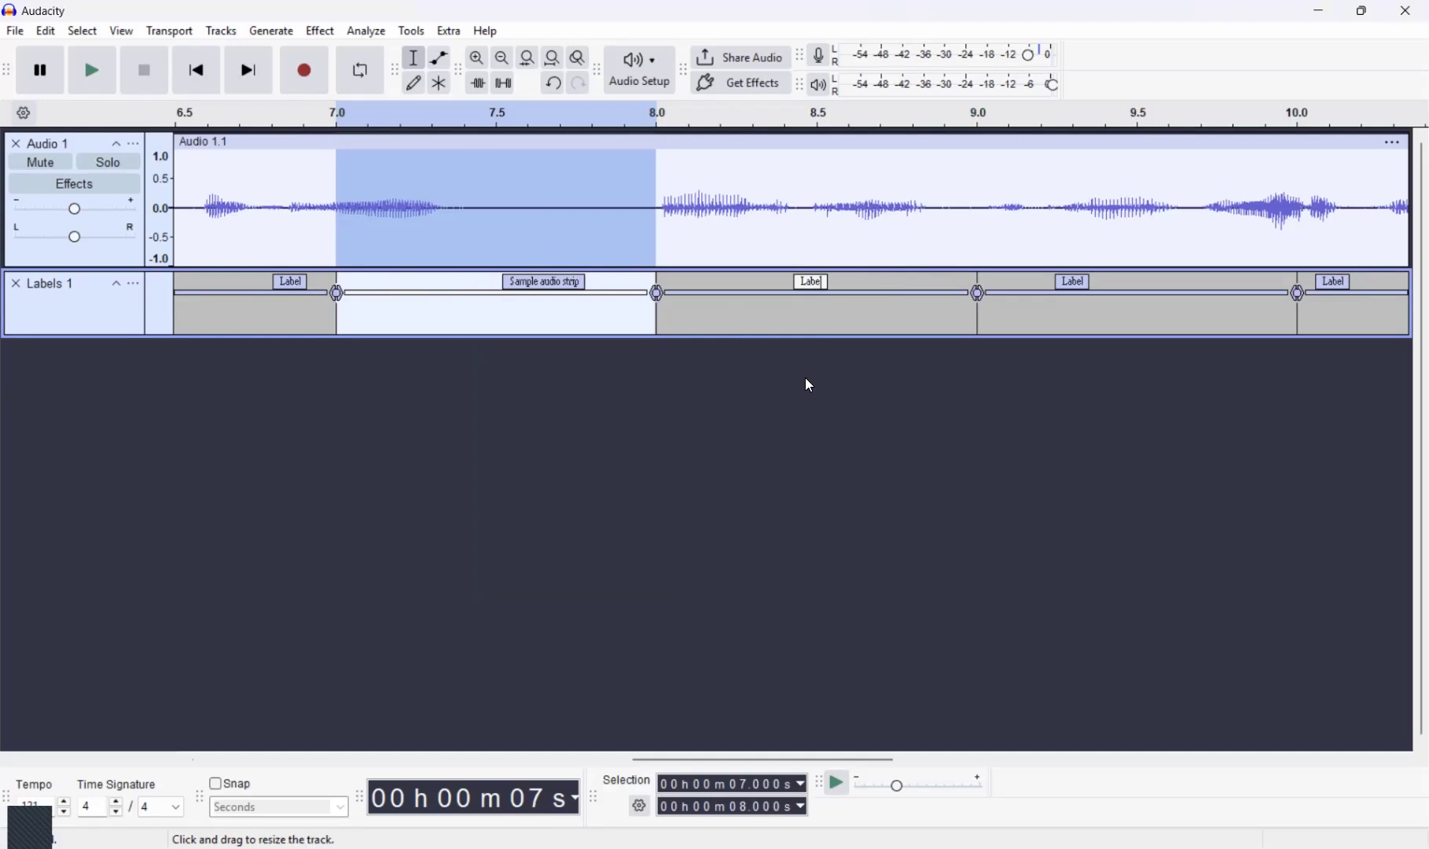
# Shift the label region that starts at 8.0 seconds so that it starts at about 8.05 seconds
pyautogui.click(697, 293)
pyautogui.moveTo(705, 292); pyautogui.dragTo(745, 291)
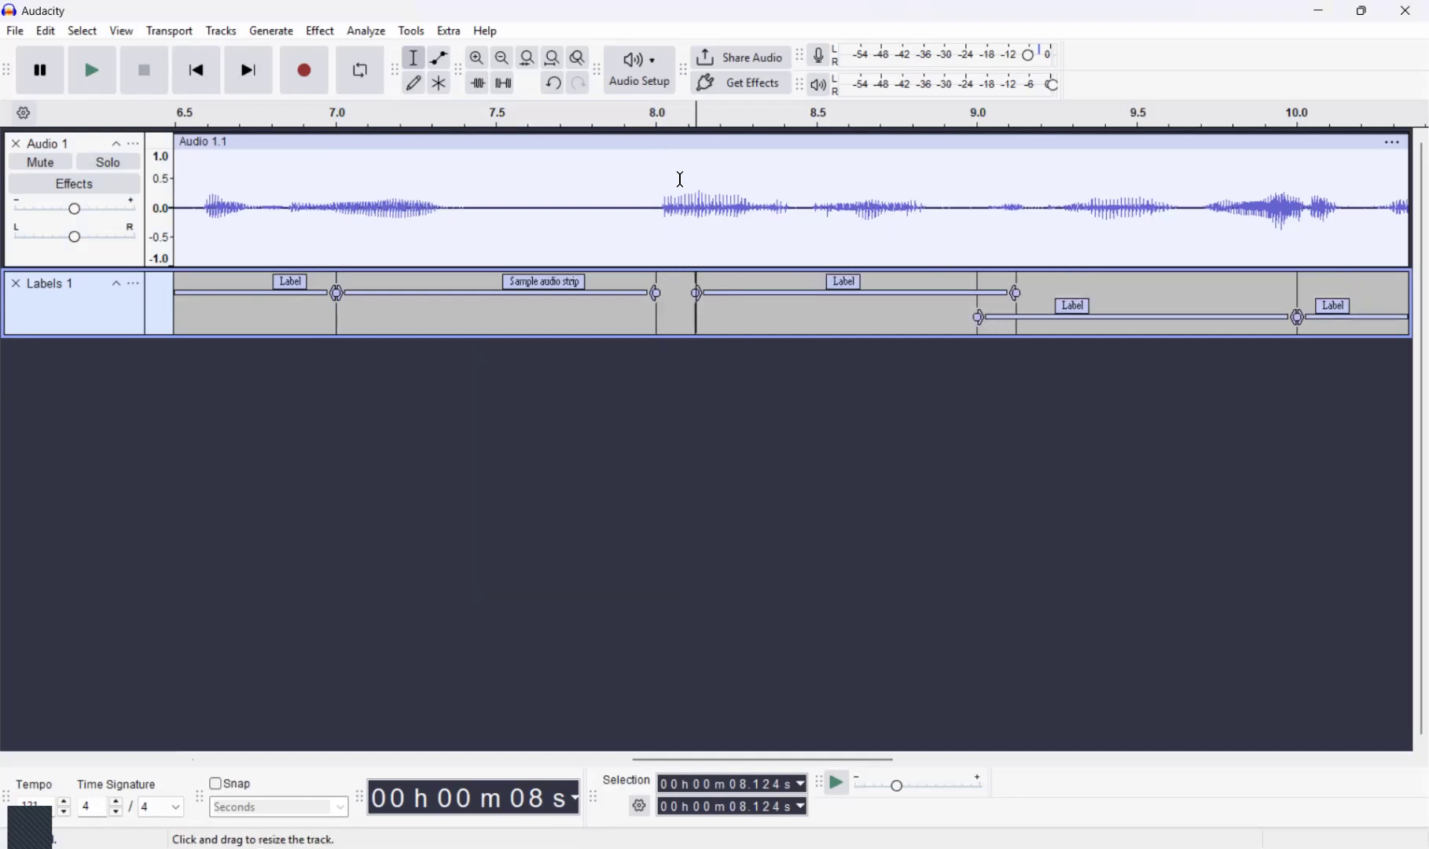
pyautogui.hotkey('ctrl', 'a')
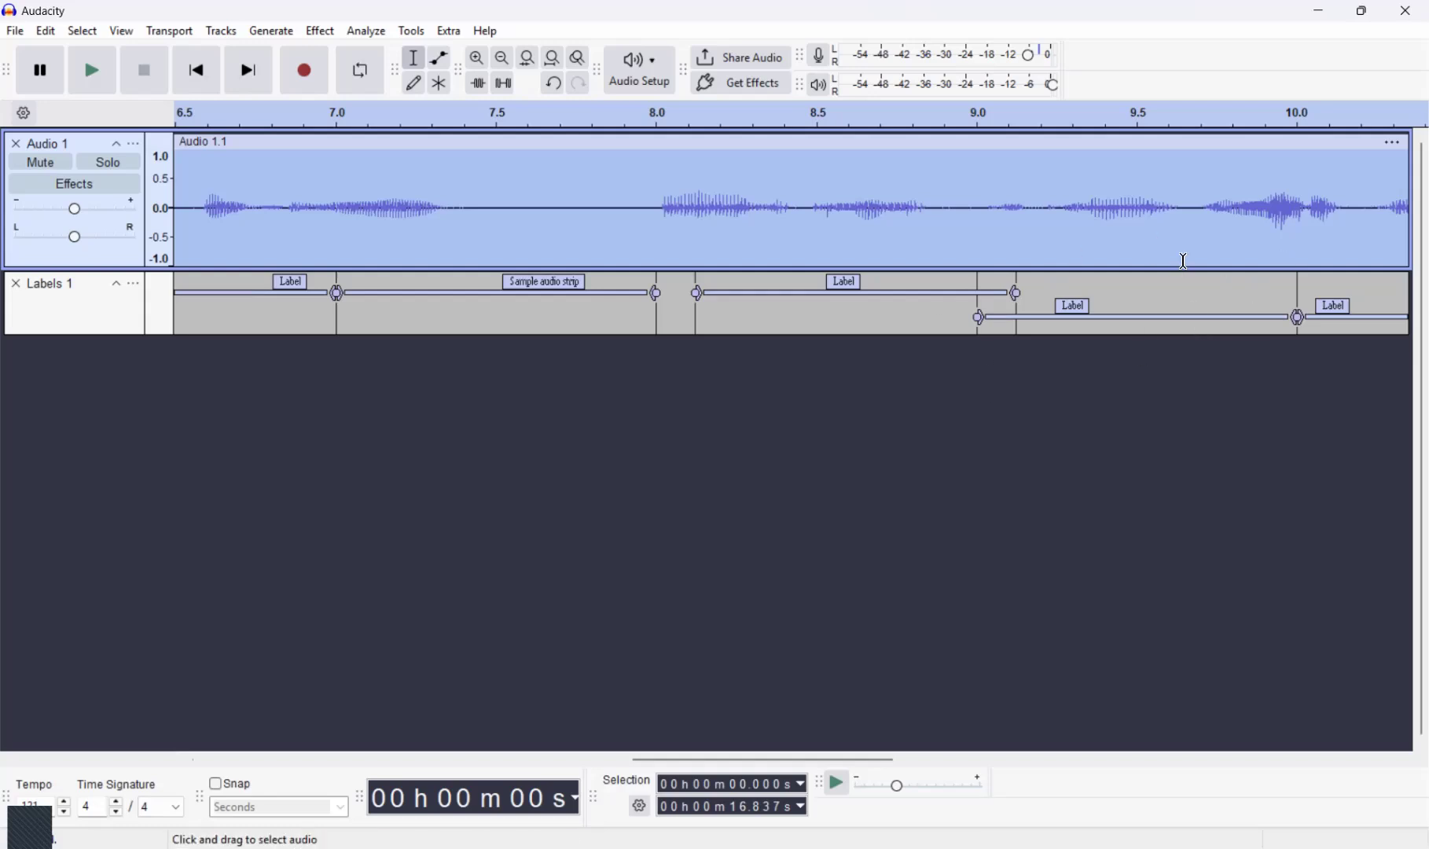
pyautogui.moveTo(891, 297)
pyautogui.mouseDown()
pyautogui.moveTo(848, 296)
pyautogui.moveTo(868, 297)
pyautogui.mouseUp()
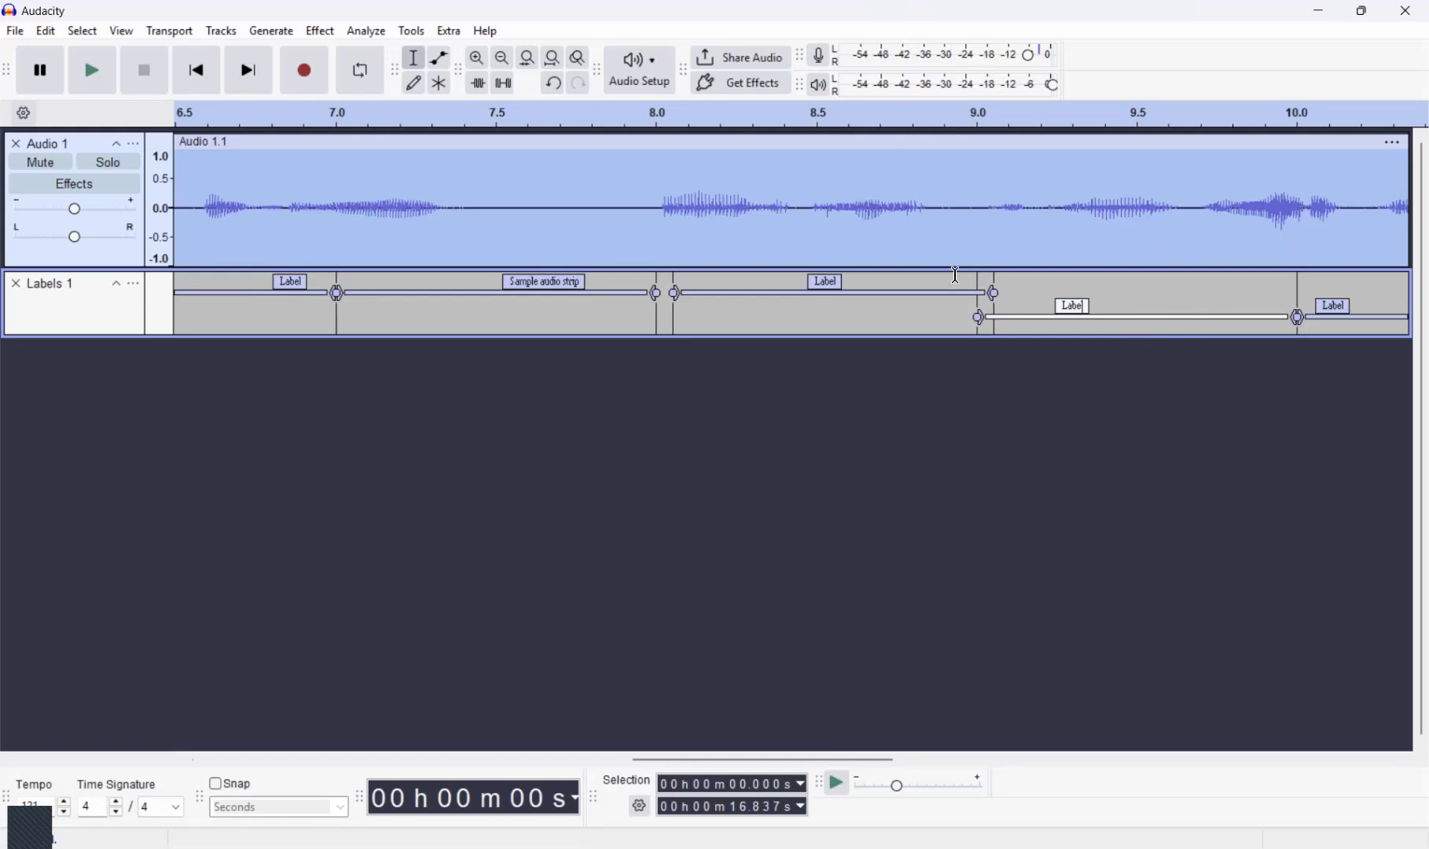
# Rename the label between 9 and 10 seconds as "Volume Low"
pyautogui.click(1067, 308)
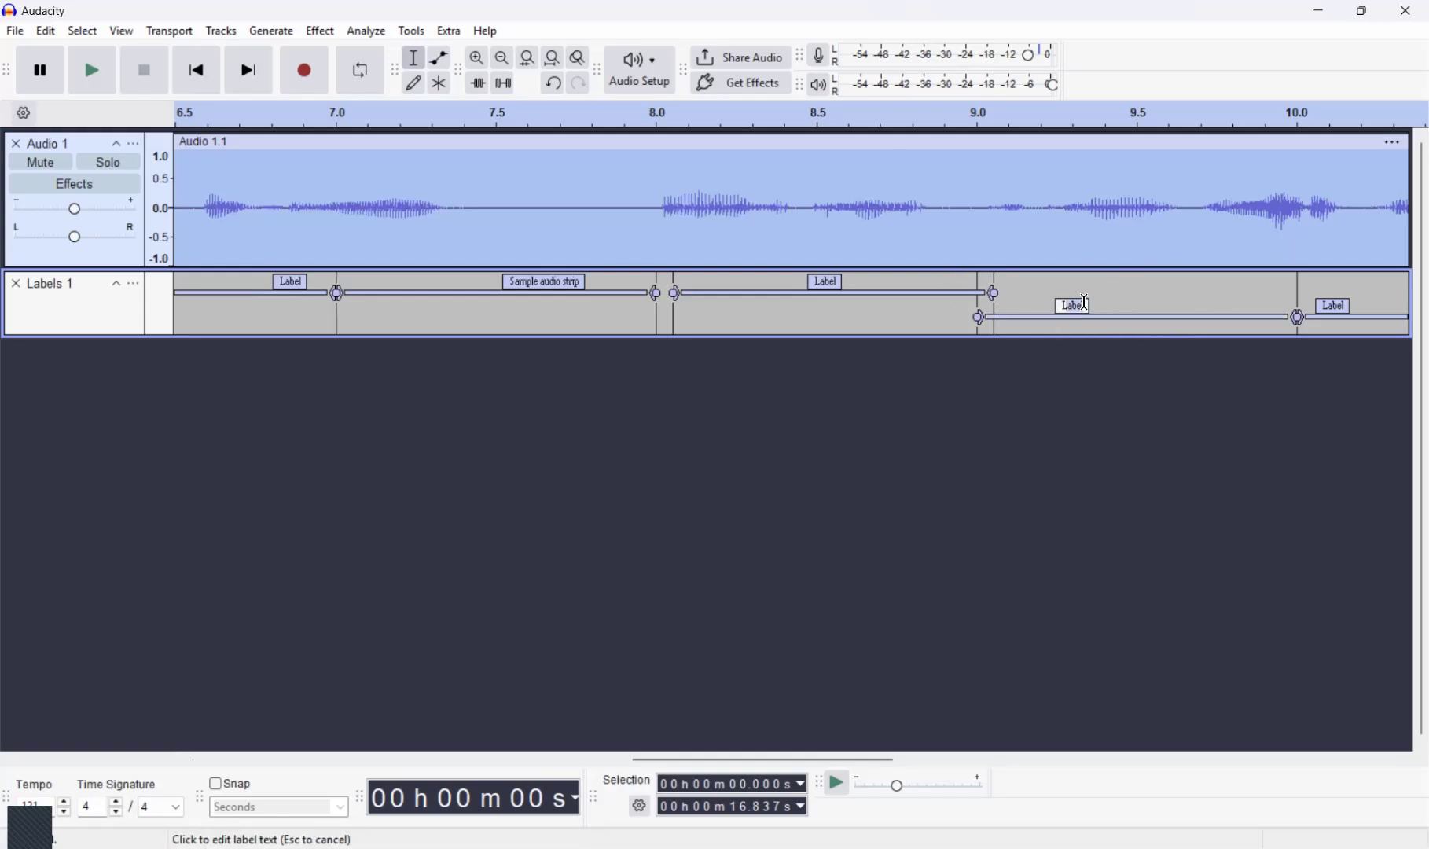
pyautogui.press('BackSpace')
pyautogui.write('Volume Lev')
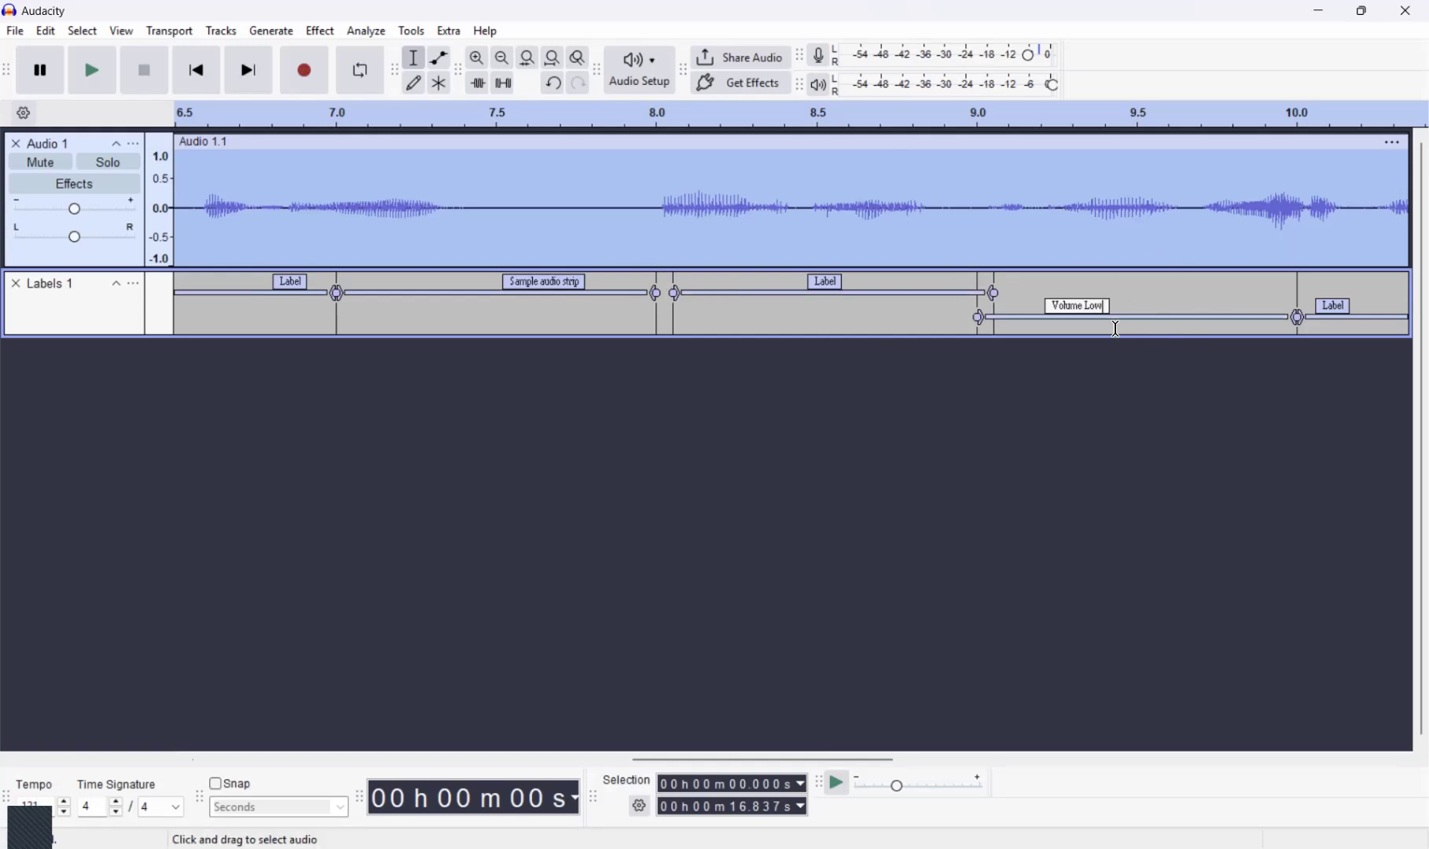
pyautogui.moveTo(759, 755); pyautogui.dragTo(864, 766)
pyautogui.moveTo(897, 315)
pyautogui.mouseDown()
pyautogui.moveTo(948, 313)
pyautogui.moveTo(897, 306)
pyautogui.mouseUp()
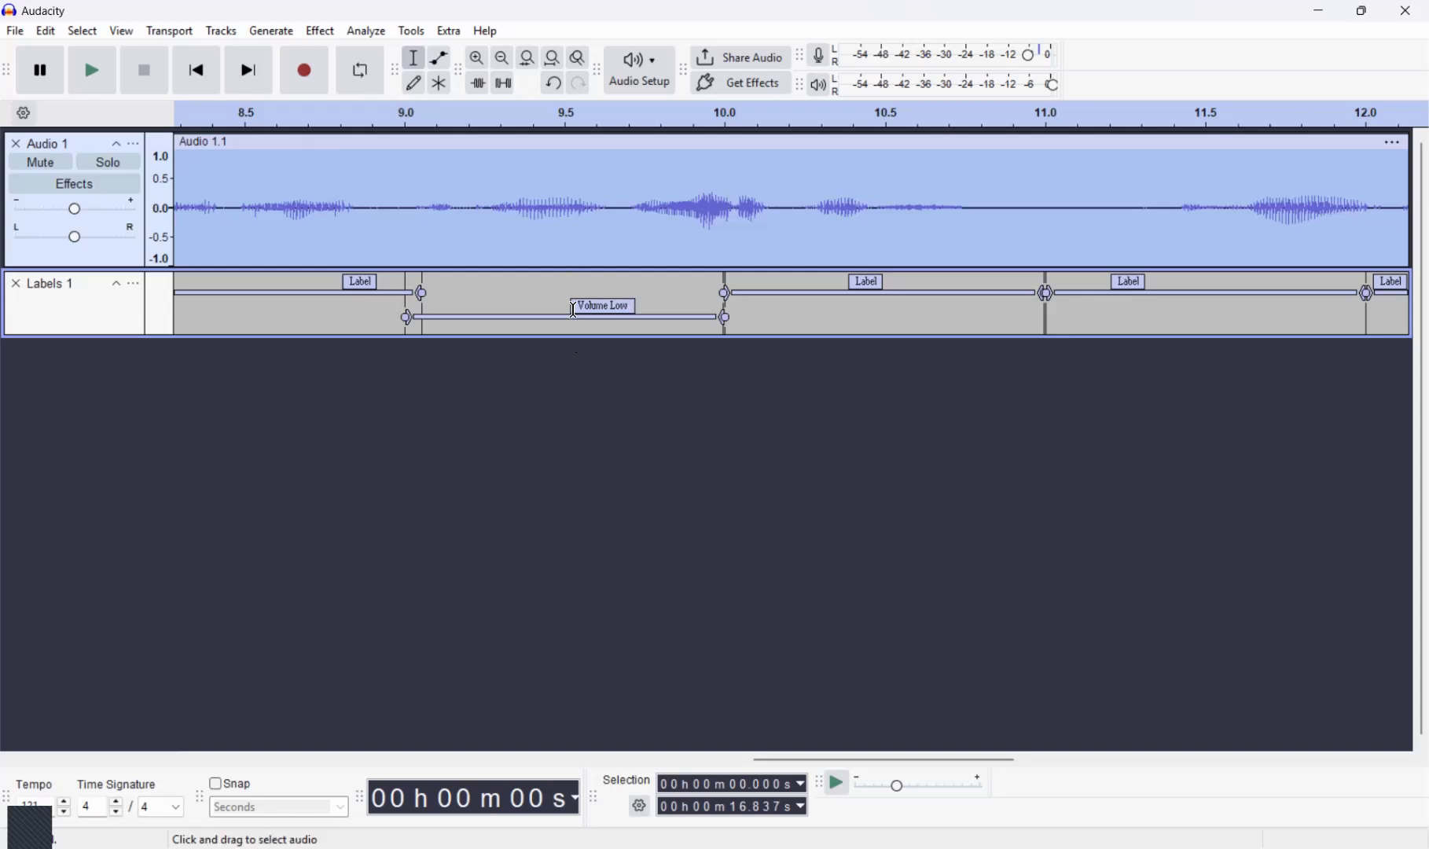
pyautogui.click(633, 303)
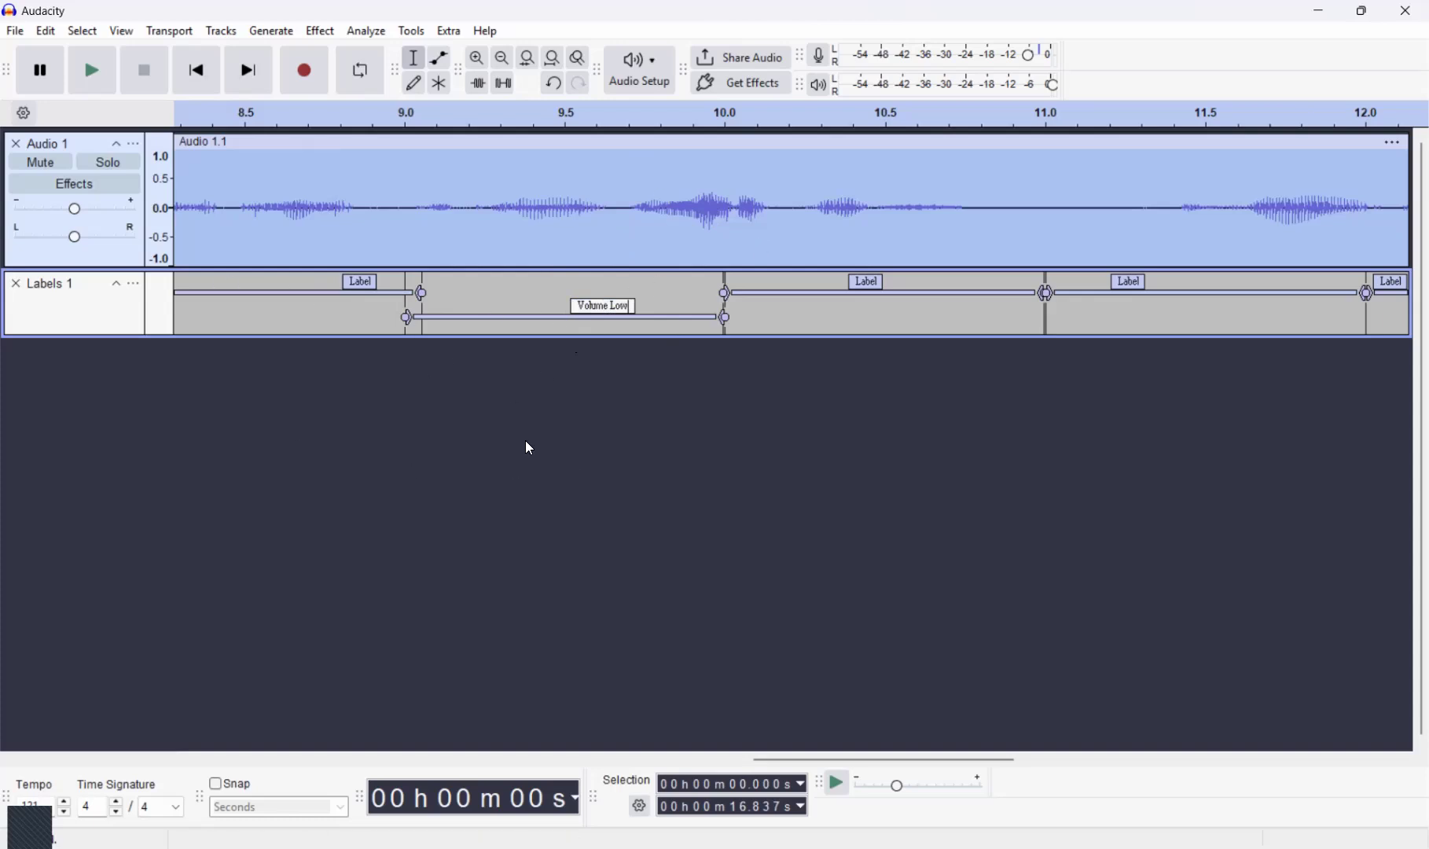
pyautogui.click(555, 498)
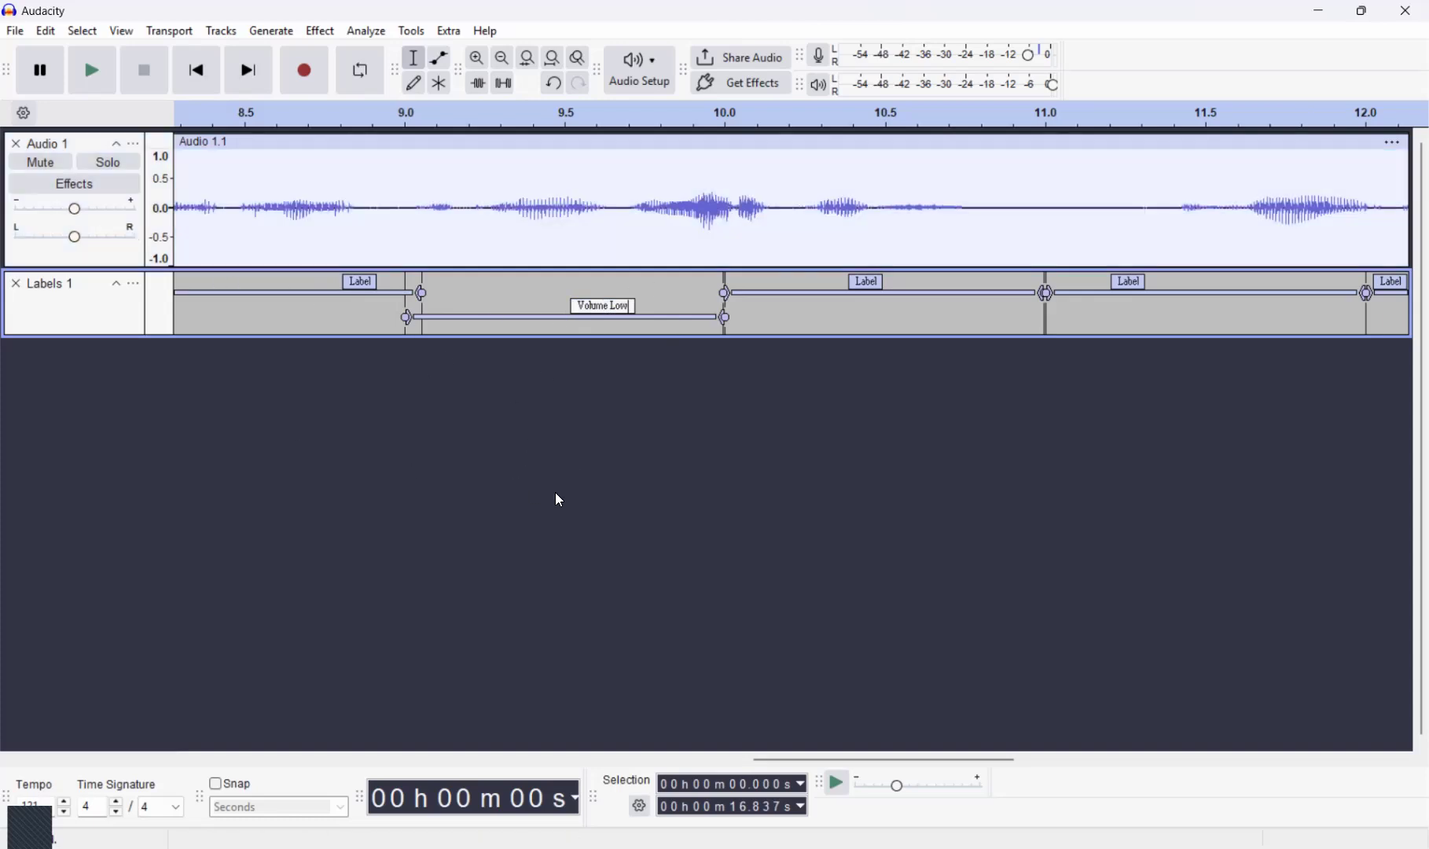
pyautogui.click(918, 322)
pyautogui.click(814, 353)
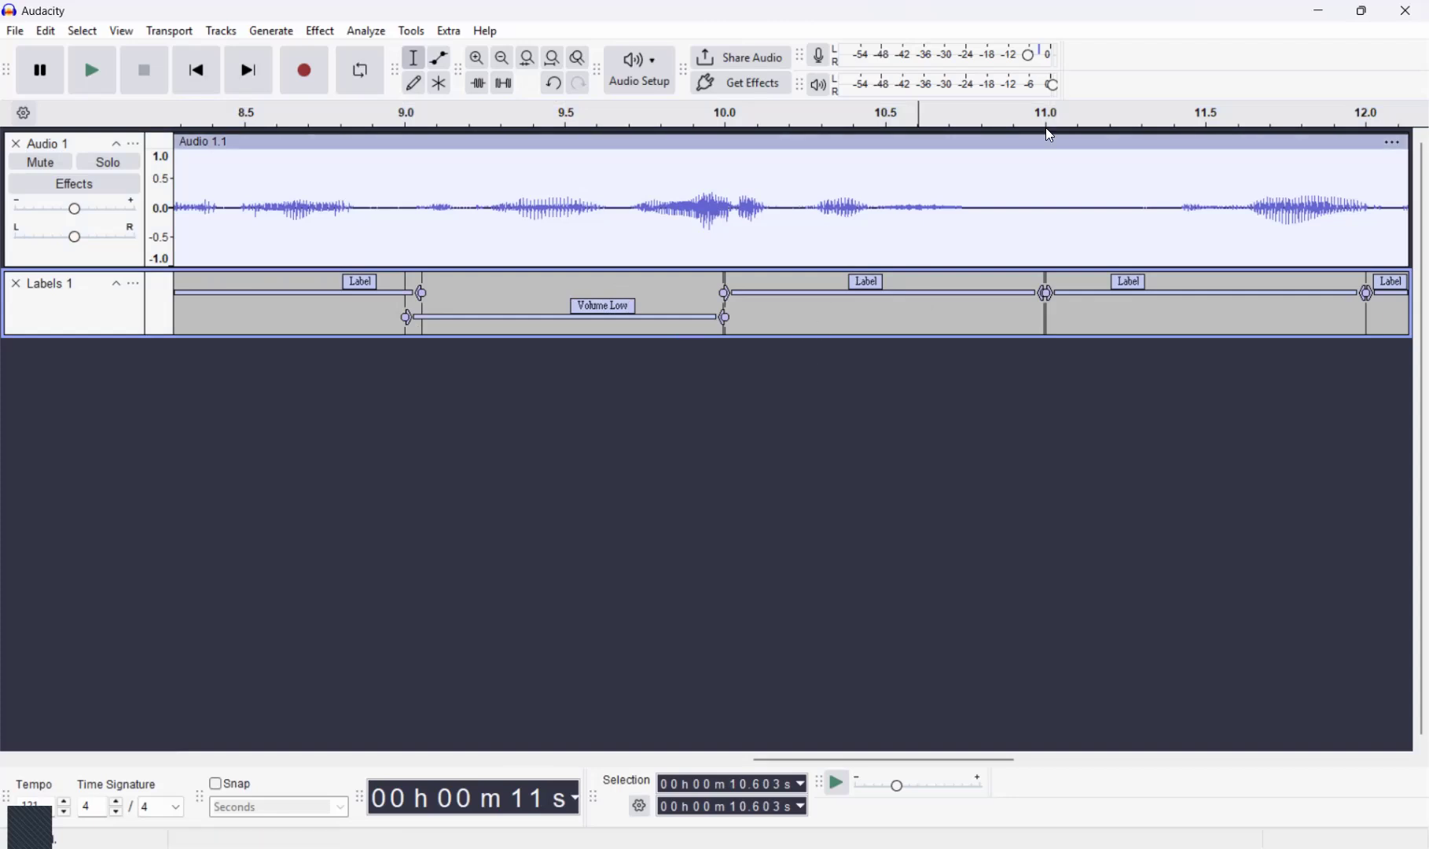
# Delete the label track below the audio track
pyautogui.click(1027, 196)
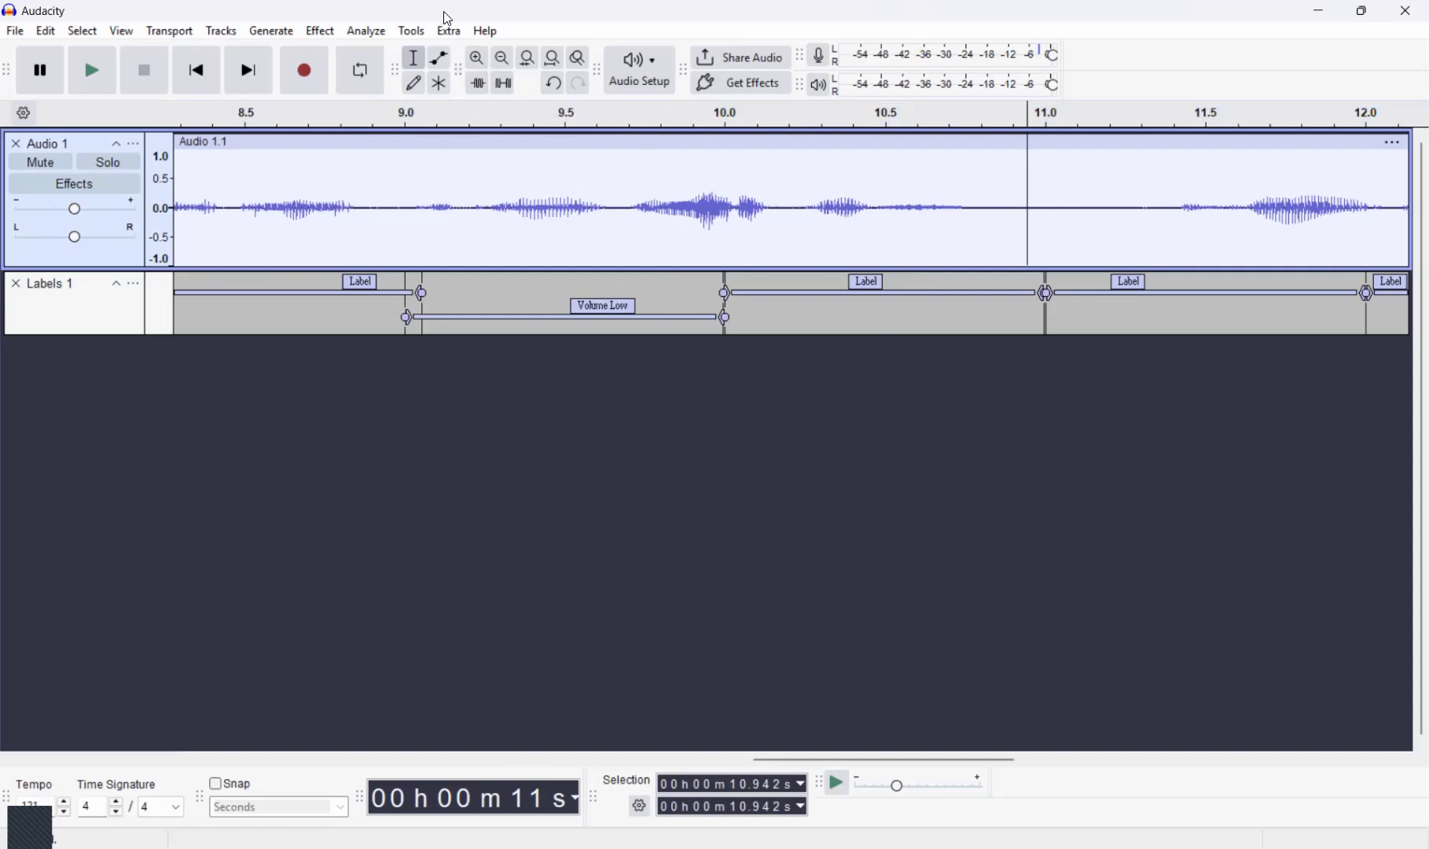
pyautogui.moveTo(779, 758); pyautogui.dragTo(217, 758)
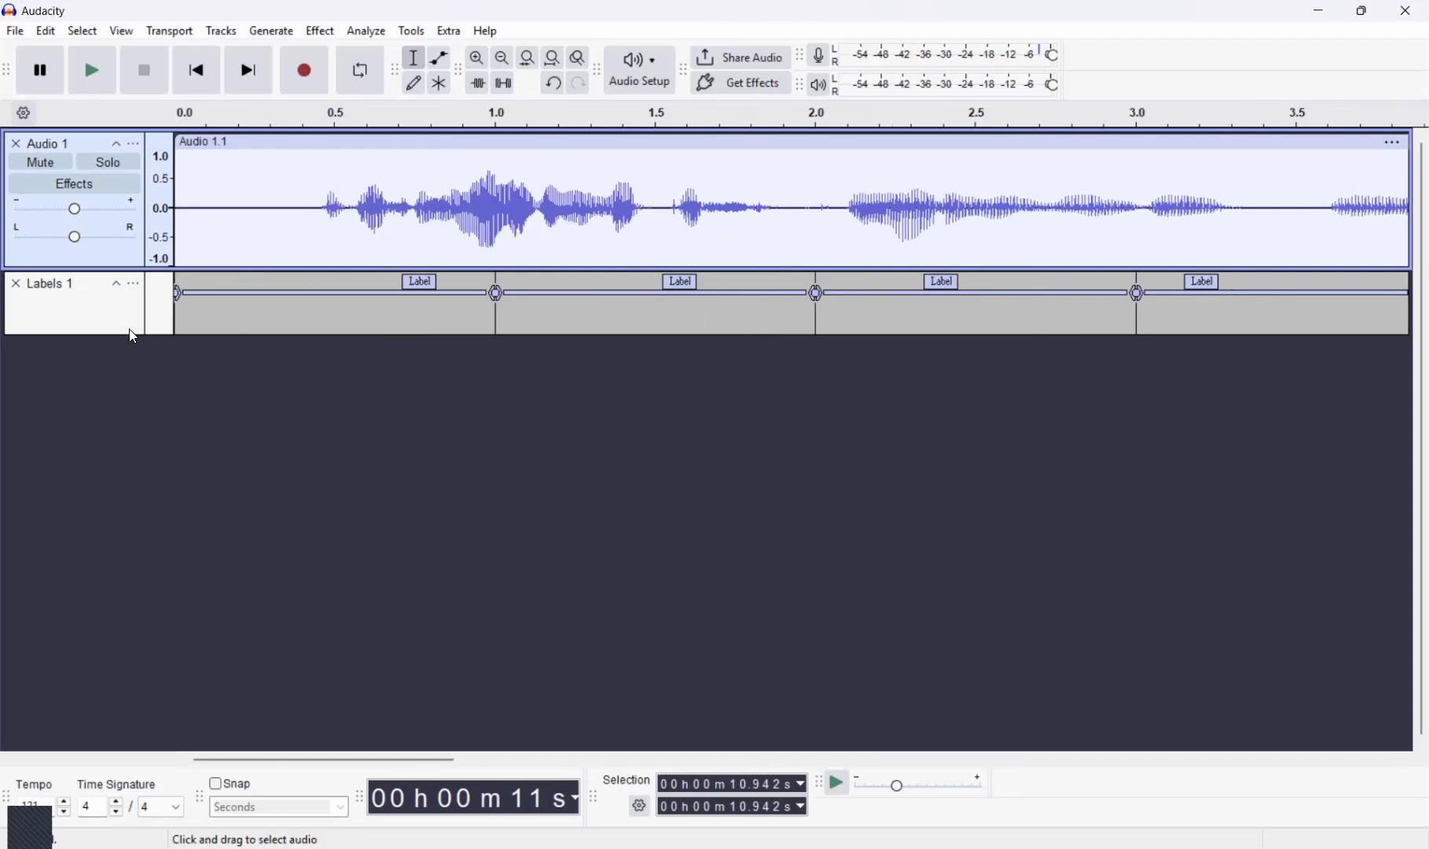
pyautogui.click(15, 283)
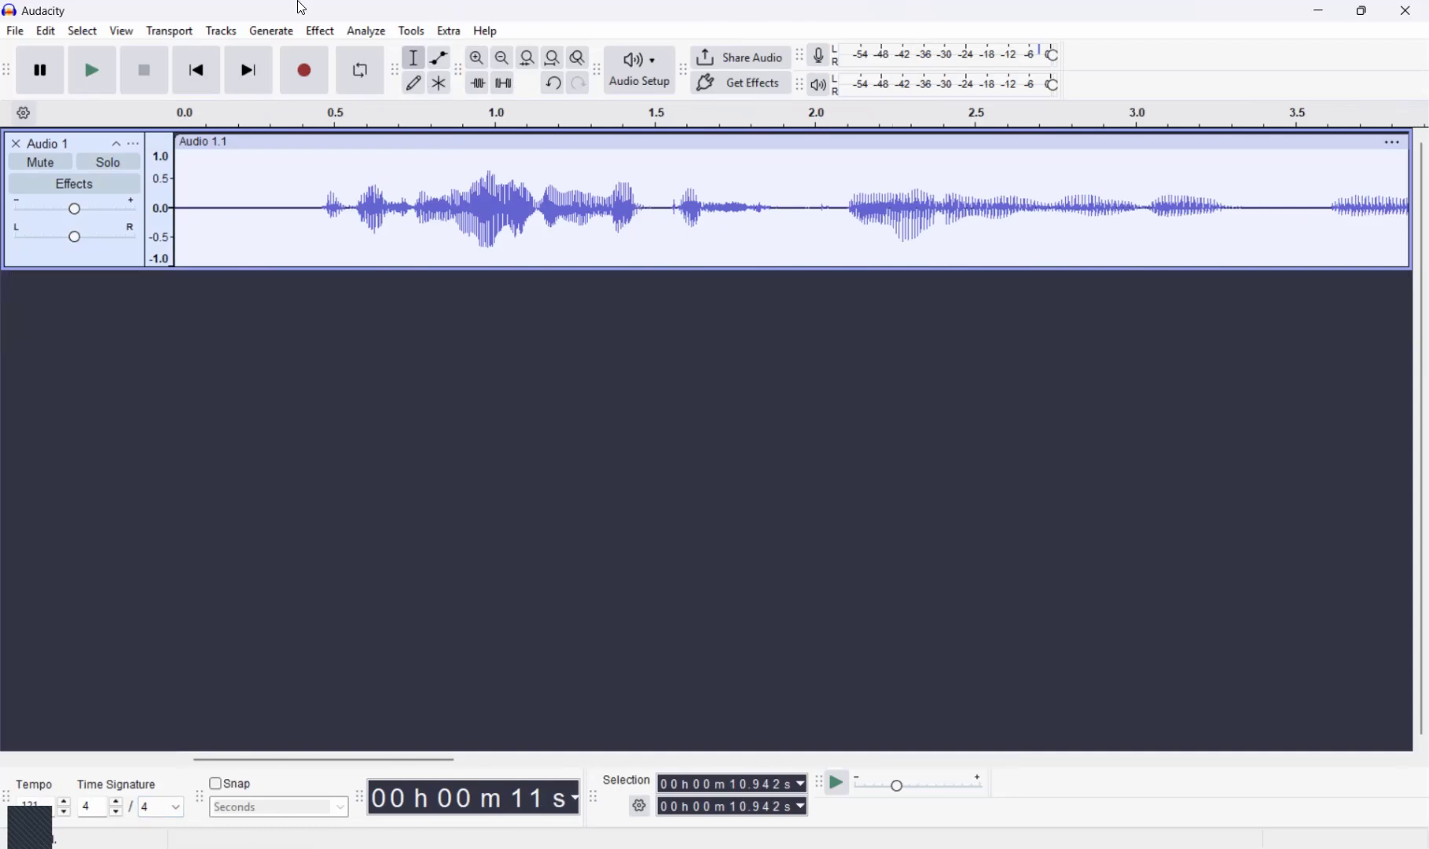
# Generate regular interval labels over the whole audio clip with Adjust label interval to fit length set to Yes
pyautogui.click(372, 150)
pyautogui.click(410, 32)
pyautogui.click(462, 238)
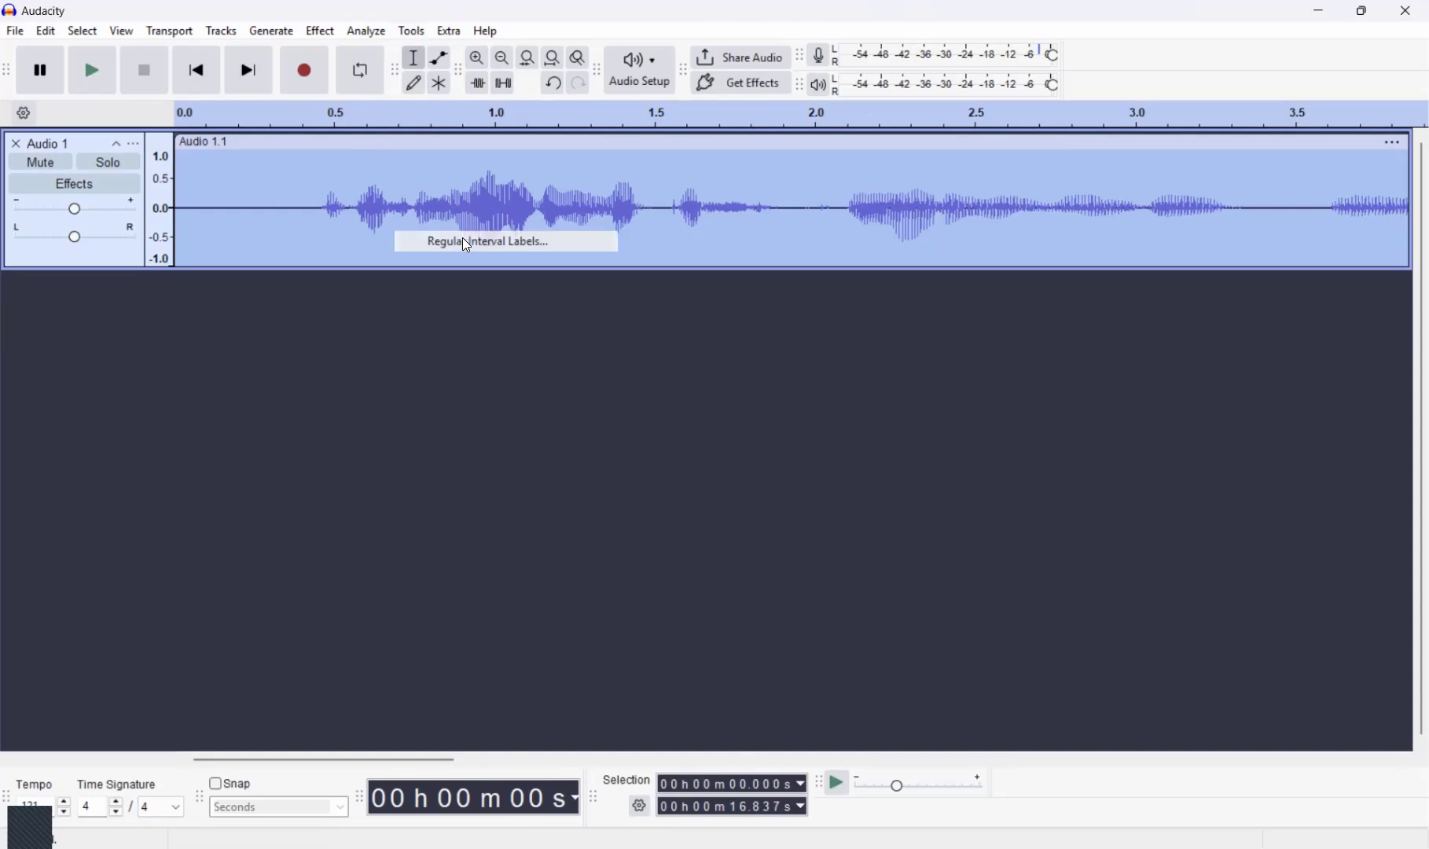
pyautogui.click(815, 343)
pyautogui.click(779, 371)
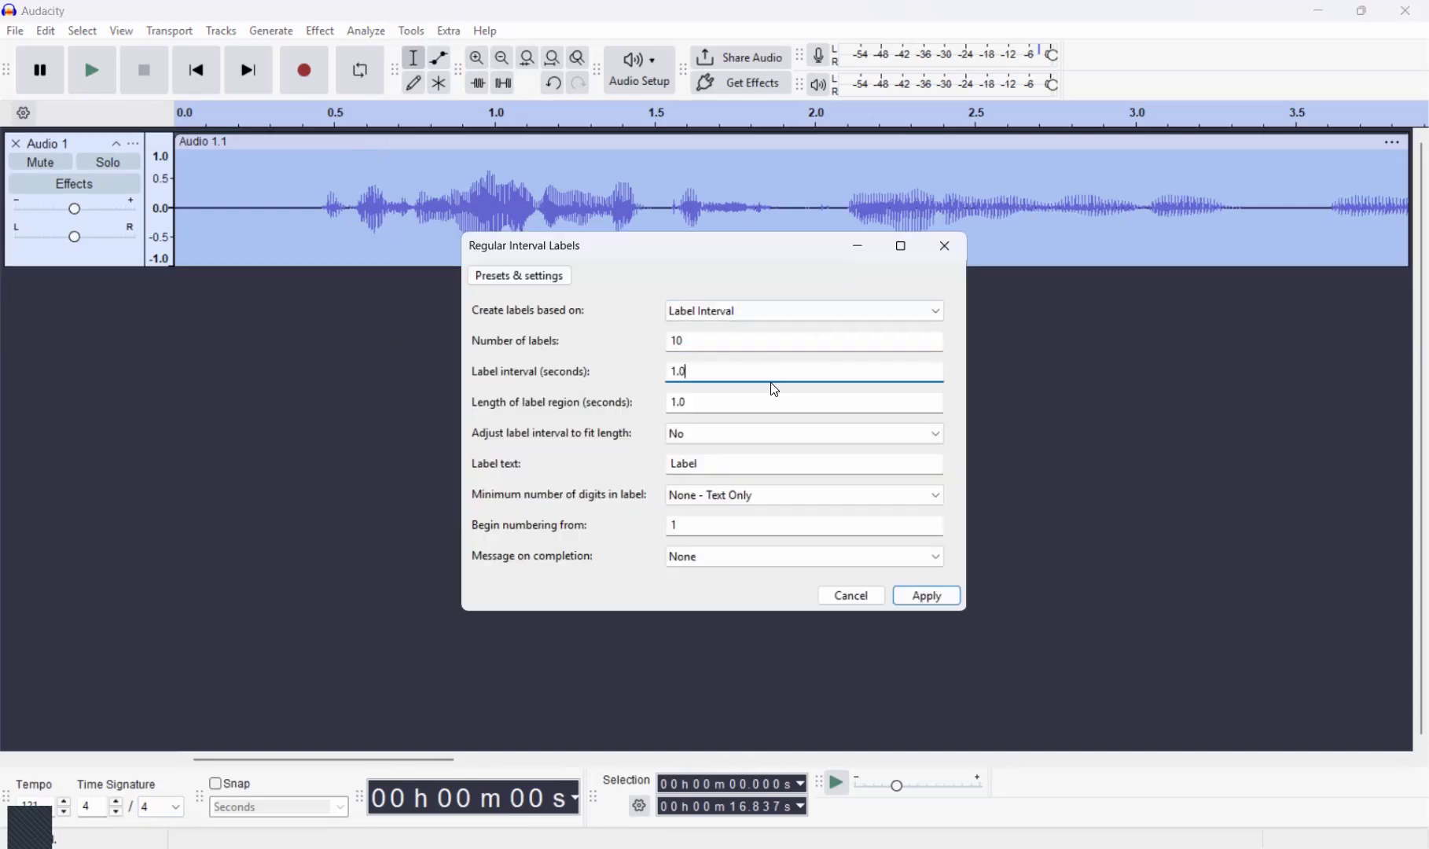
pyautogui.click(729, 435)
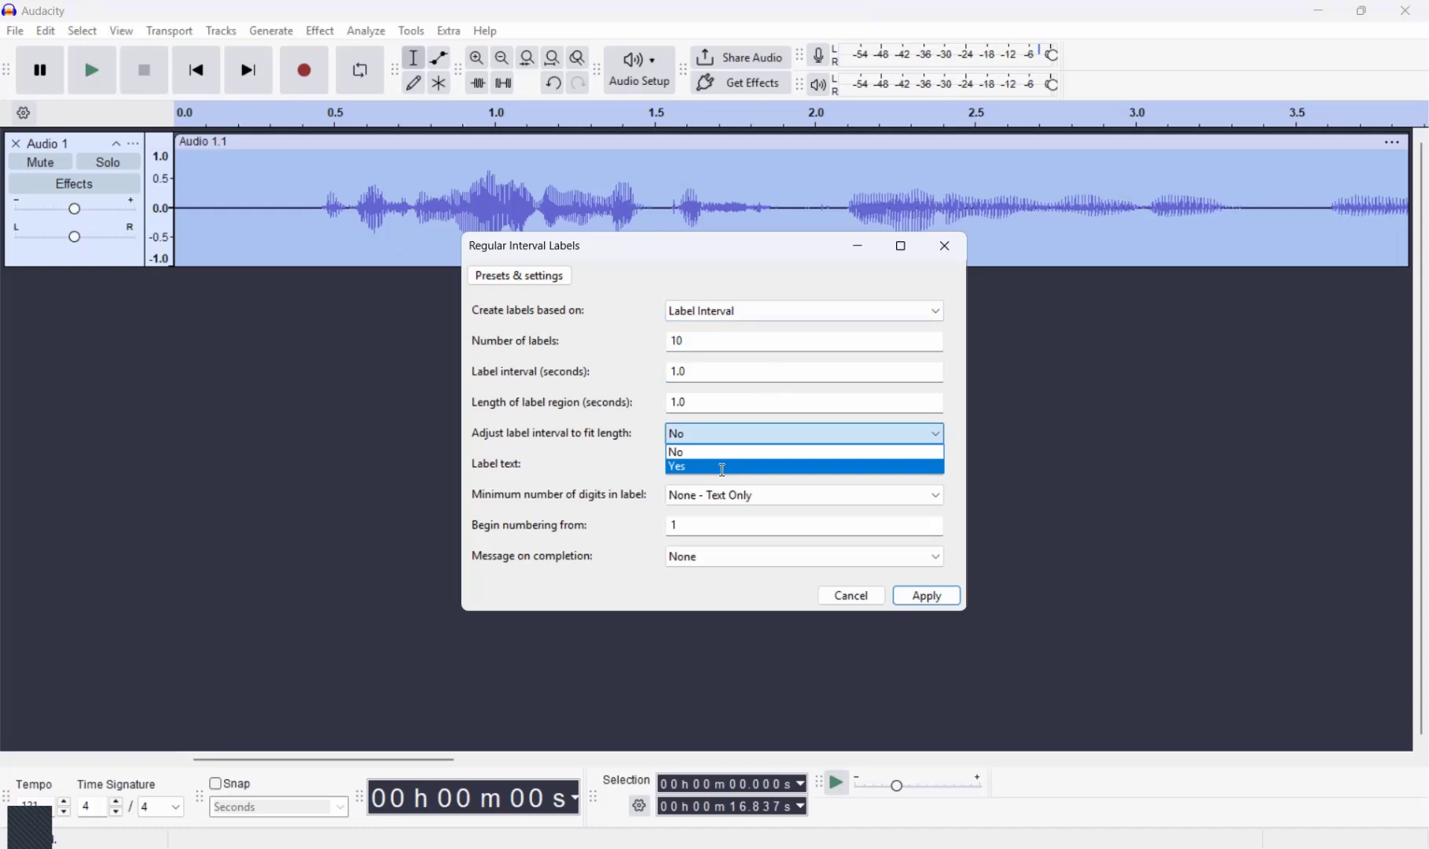
pyautogui.click(723, 467)
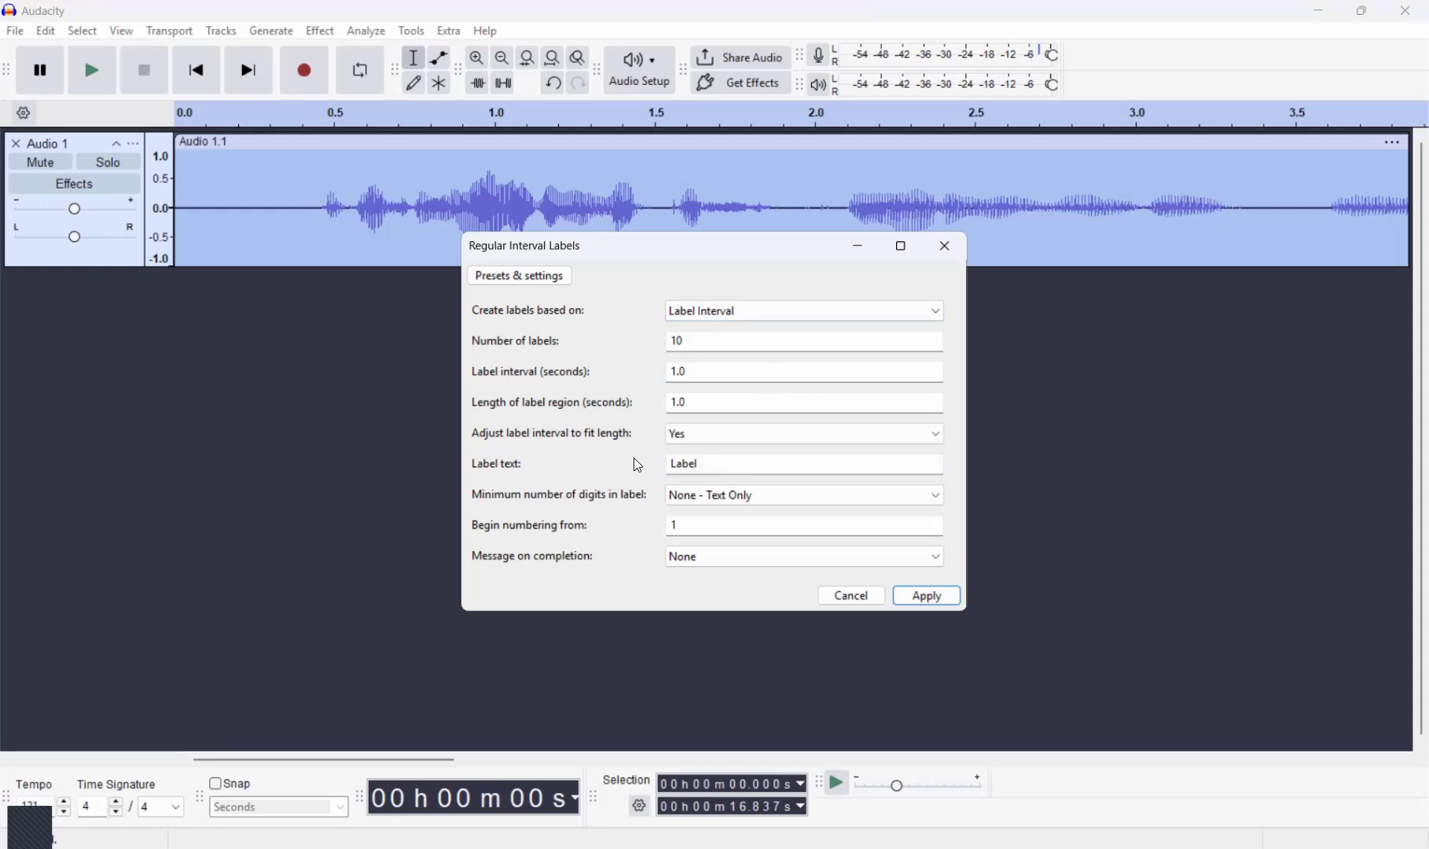
pyautogui.click(926, 597)
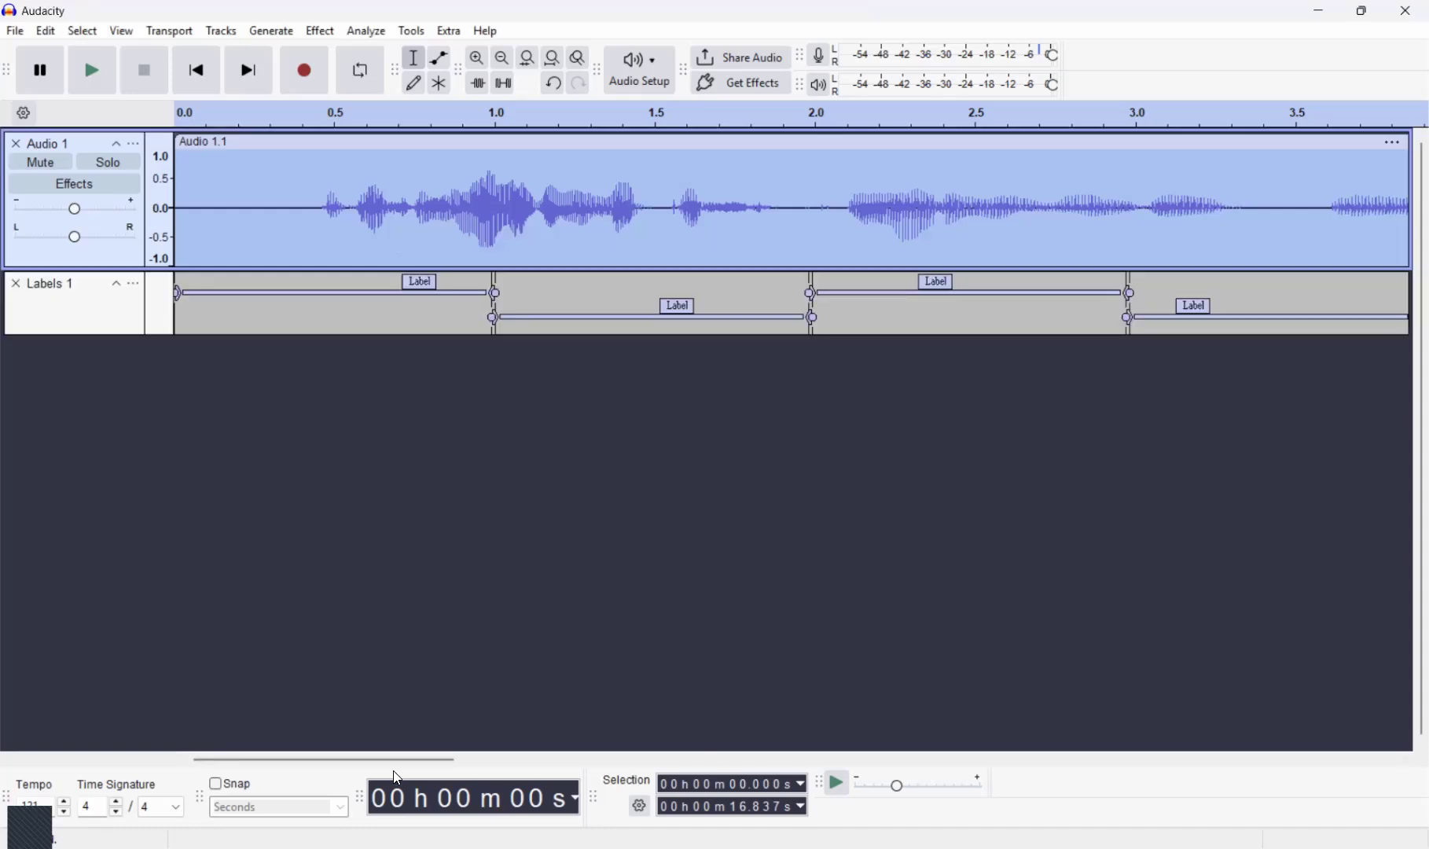
pyautogui.moveTo(393, 760); pyautogui.dragTo(369, 613)
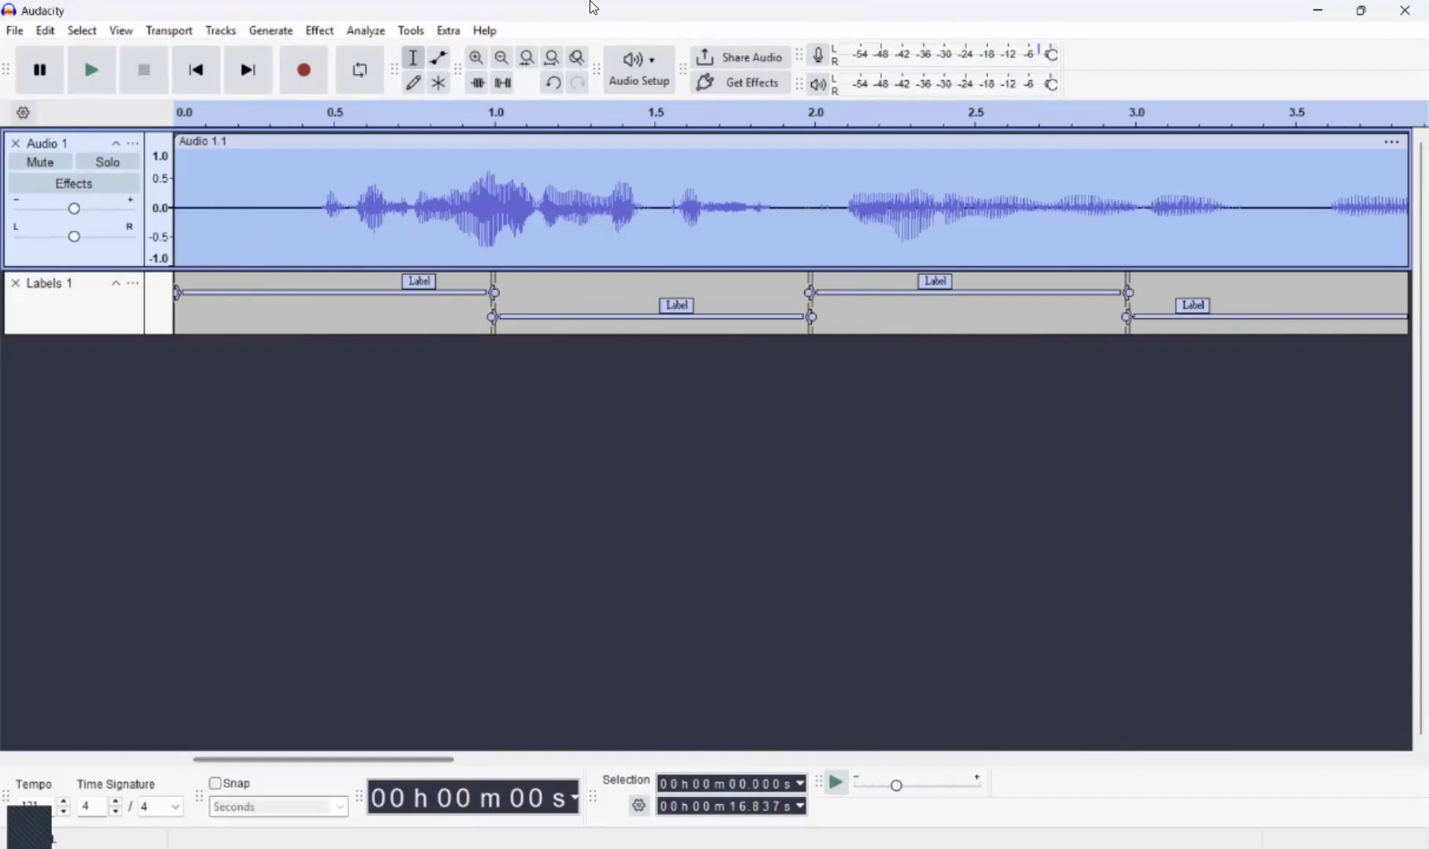
# Delete the label track and set the label region length to 2.0 seconds in Regular Interval Labels
pyautogui.click(15, 283)
pyautogui.click(412, 33)
pyautogui.click(503, 244)
pyautogui.click(746, 368)
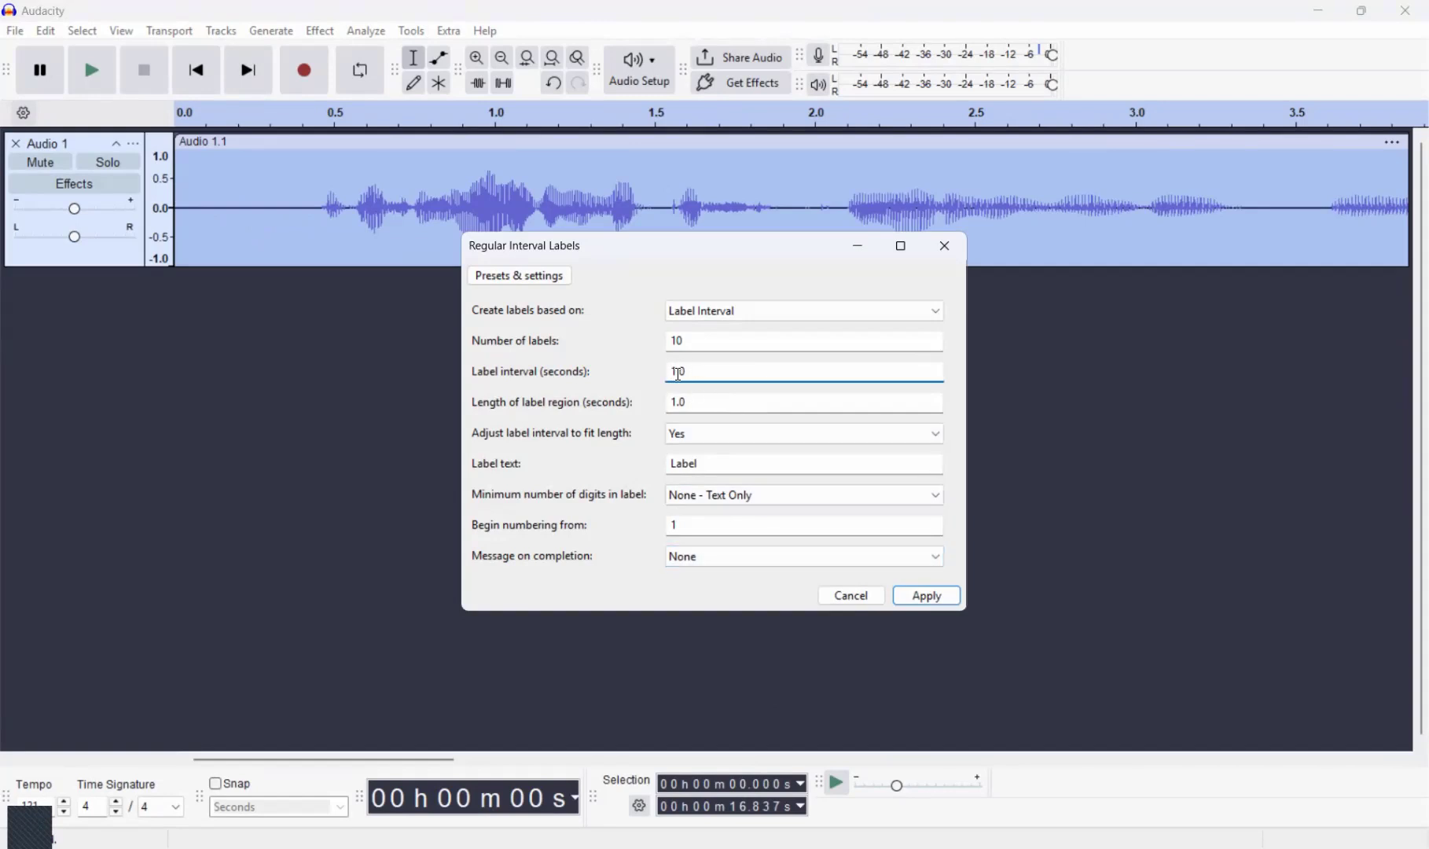
pyautogui.click(703, 406)
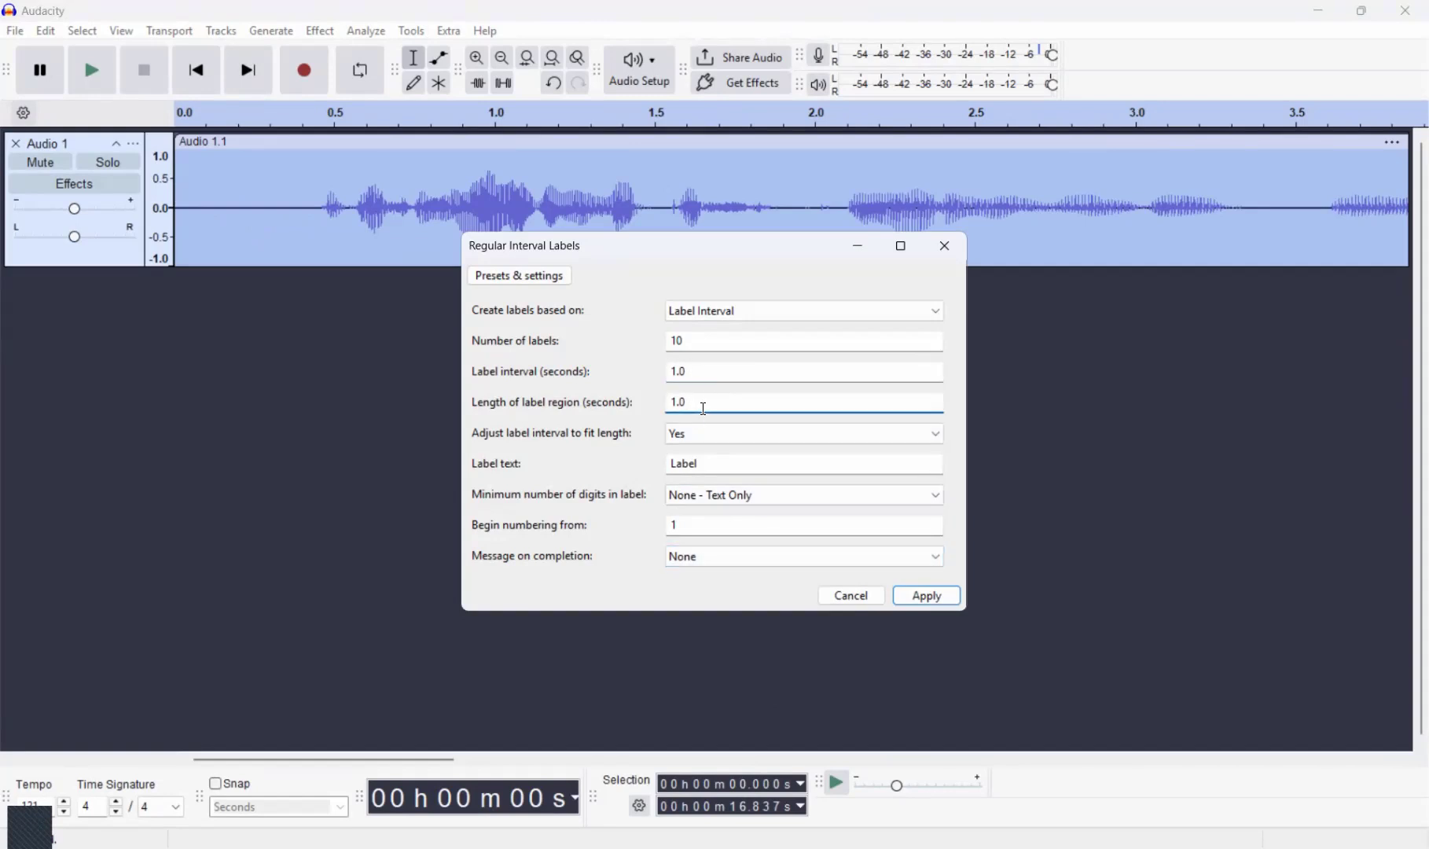
pyautogui.click(677, 402)
pyautogui.press('BackSpace')
pyautogui.write('2')
# Generate the labels with interval adjustment set to No and the minimum number of digits set to 2 (Before Label)
pyautogui.click(694, 432)
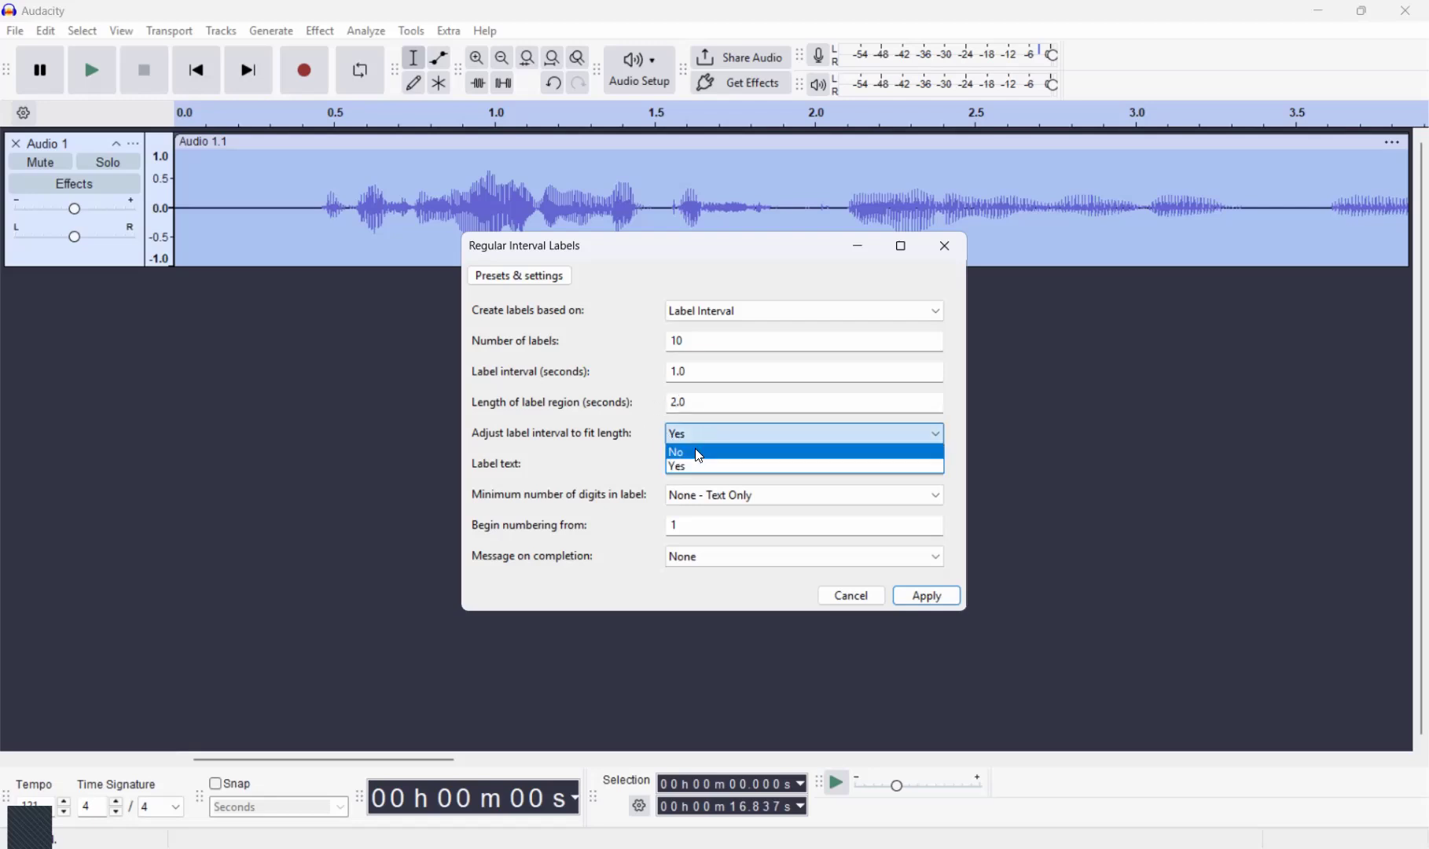
pyautogui.click(699, 454)
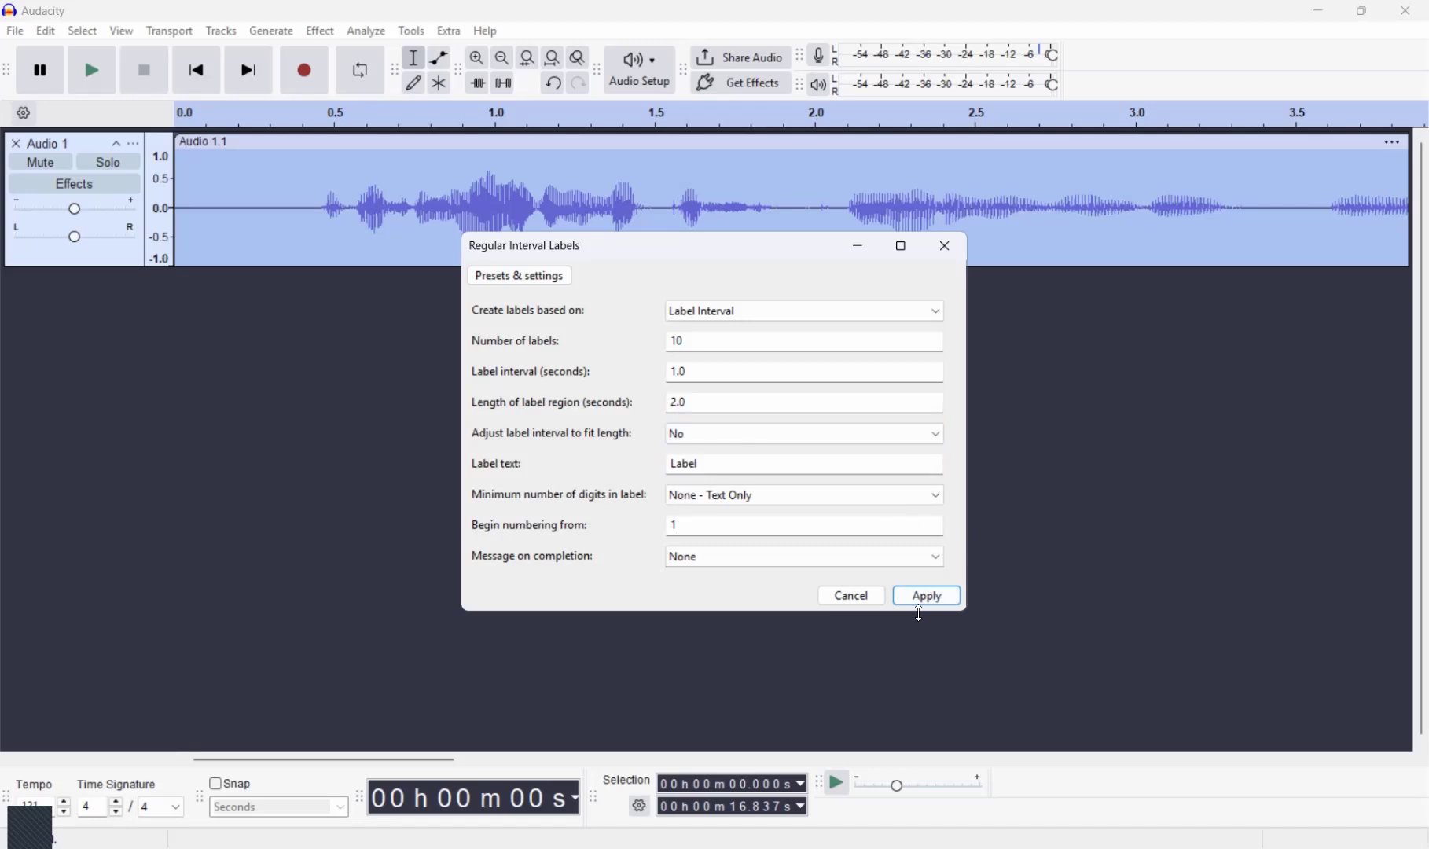
pyautogui.click(866, 506)
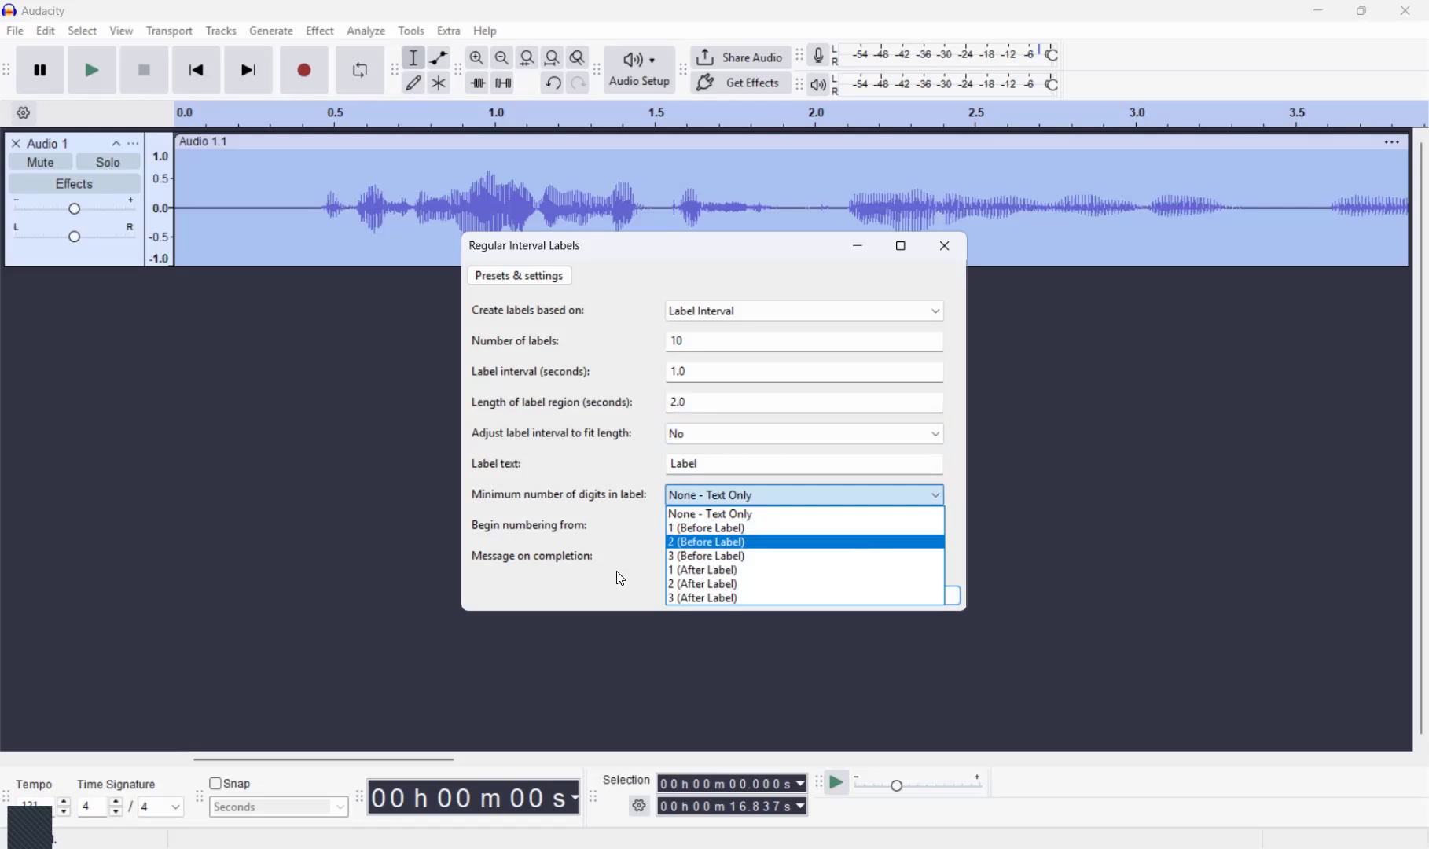
pyautogui.press('Return')
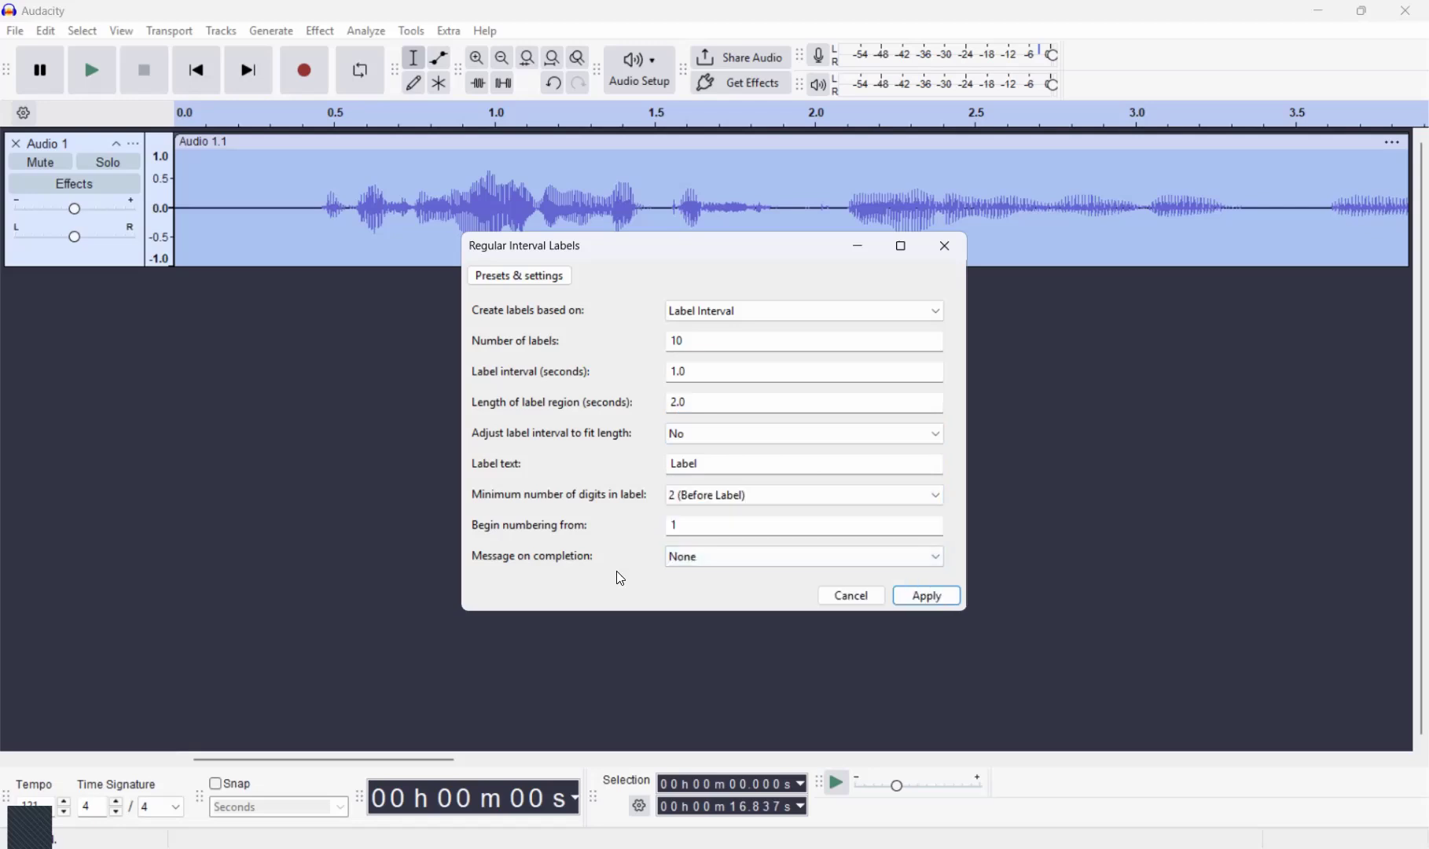
pyautogui.click(950, 602)
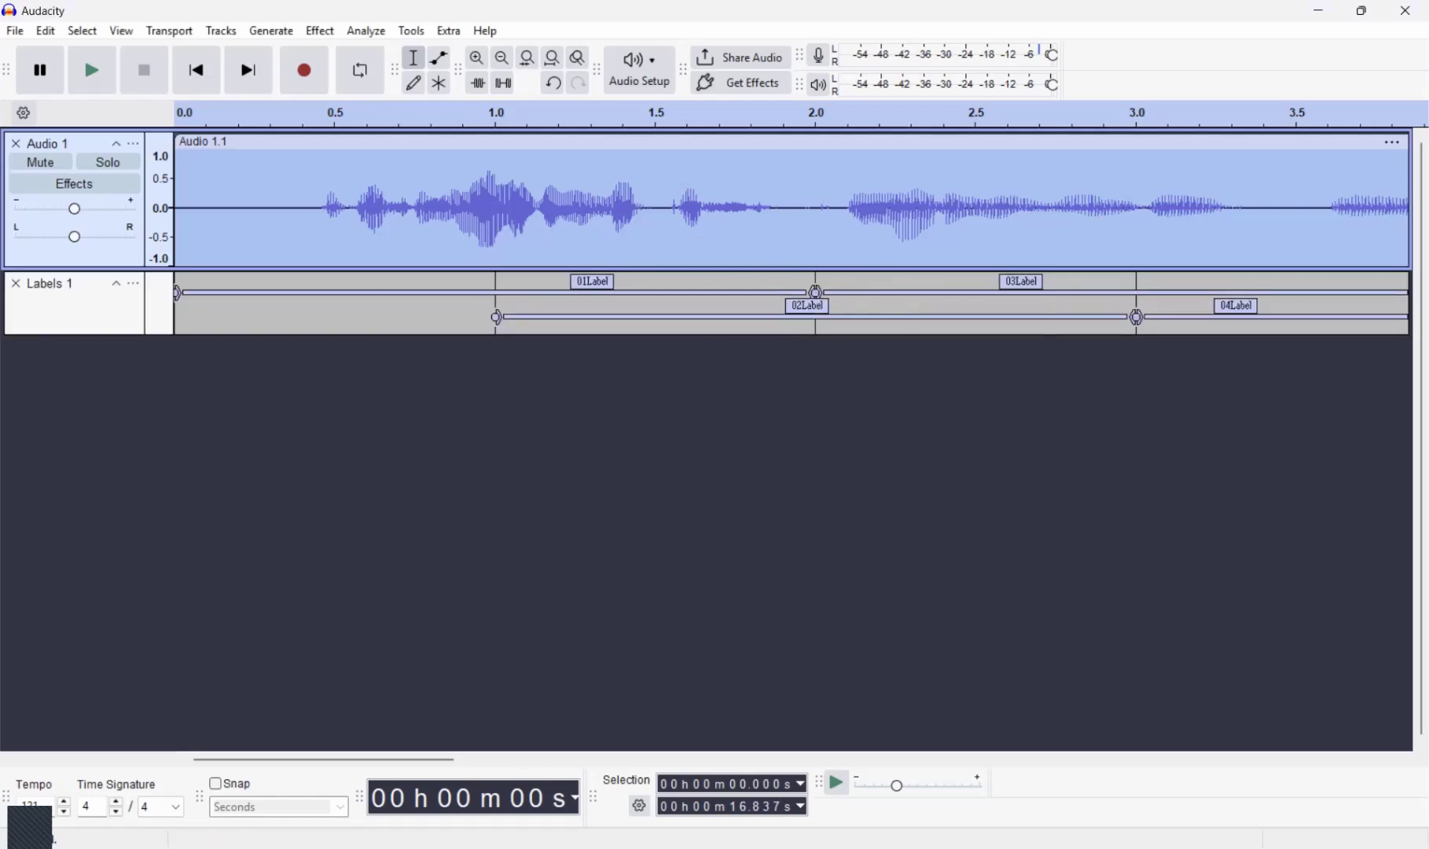
# Move the 02Label region to start at 2.0 seconds and the 03Label region to start at about 2.3 seconds
pyautogui.moveTo(364, 758)
pyautogui.mouseDown()
pyautogui.moveTo(666, 687)
pyautogui.moveTo(1290, 656)
pyautogui.moveTo(998, 727)
pyautogui.moveTo(346, 756)
pyautogui.mouseUp()
pyautogui.moveTo(688, 317); pyautogui.dragTo(1017, 278)
pyautogui.moveTo(868, 307); pyautogui.dragTo(957, 296)
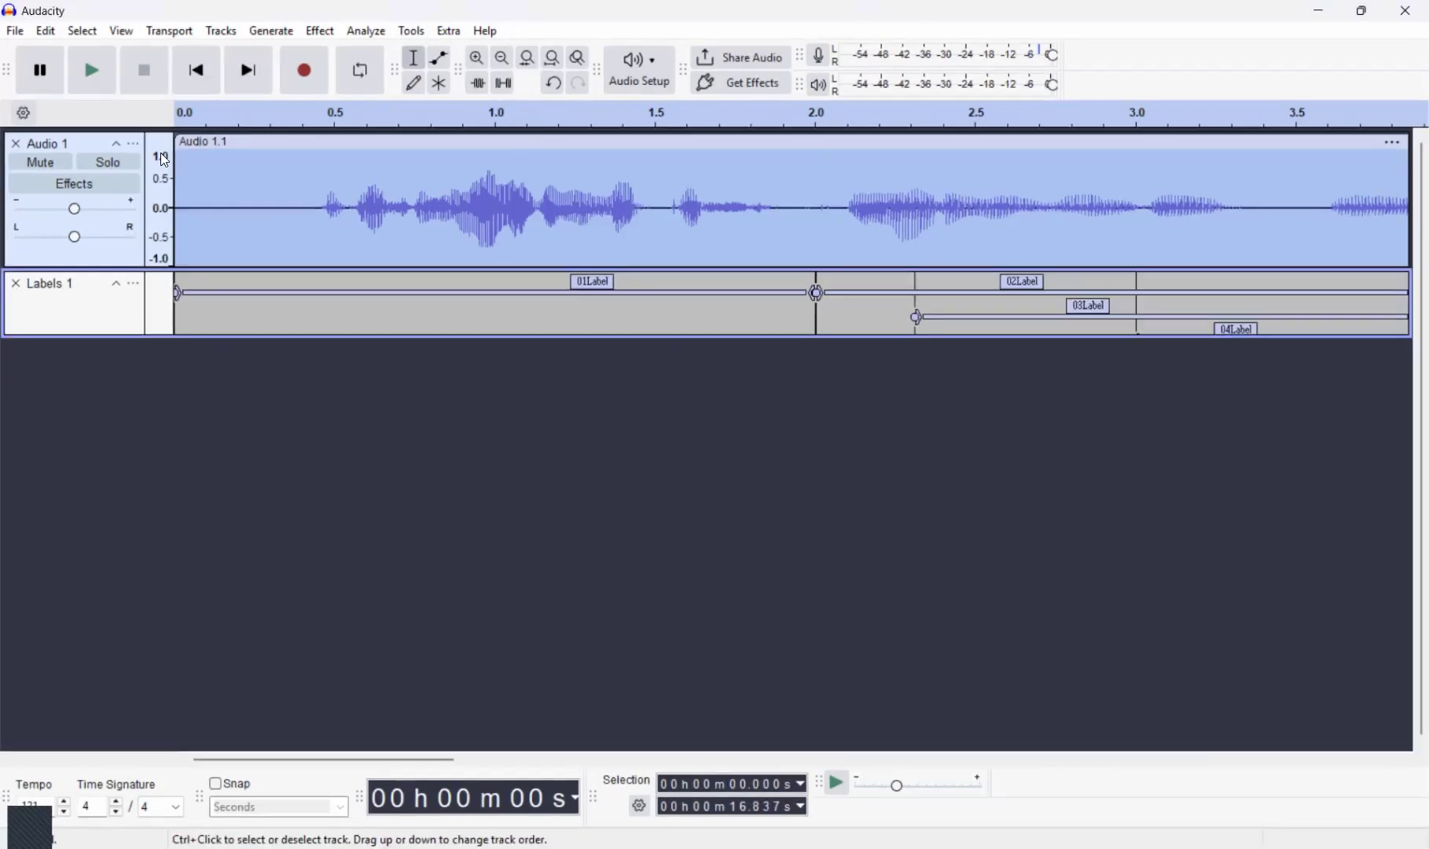
# Delete the label track and set Adjust label interval to fit length to Yes in Regular Interval Labels
pyautogui.click(15, 284)
pyautogui.click(411, 31)
pyautogui.click(480, 243)
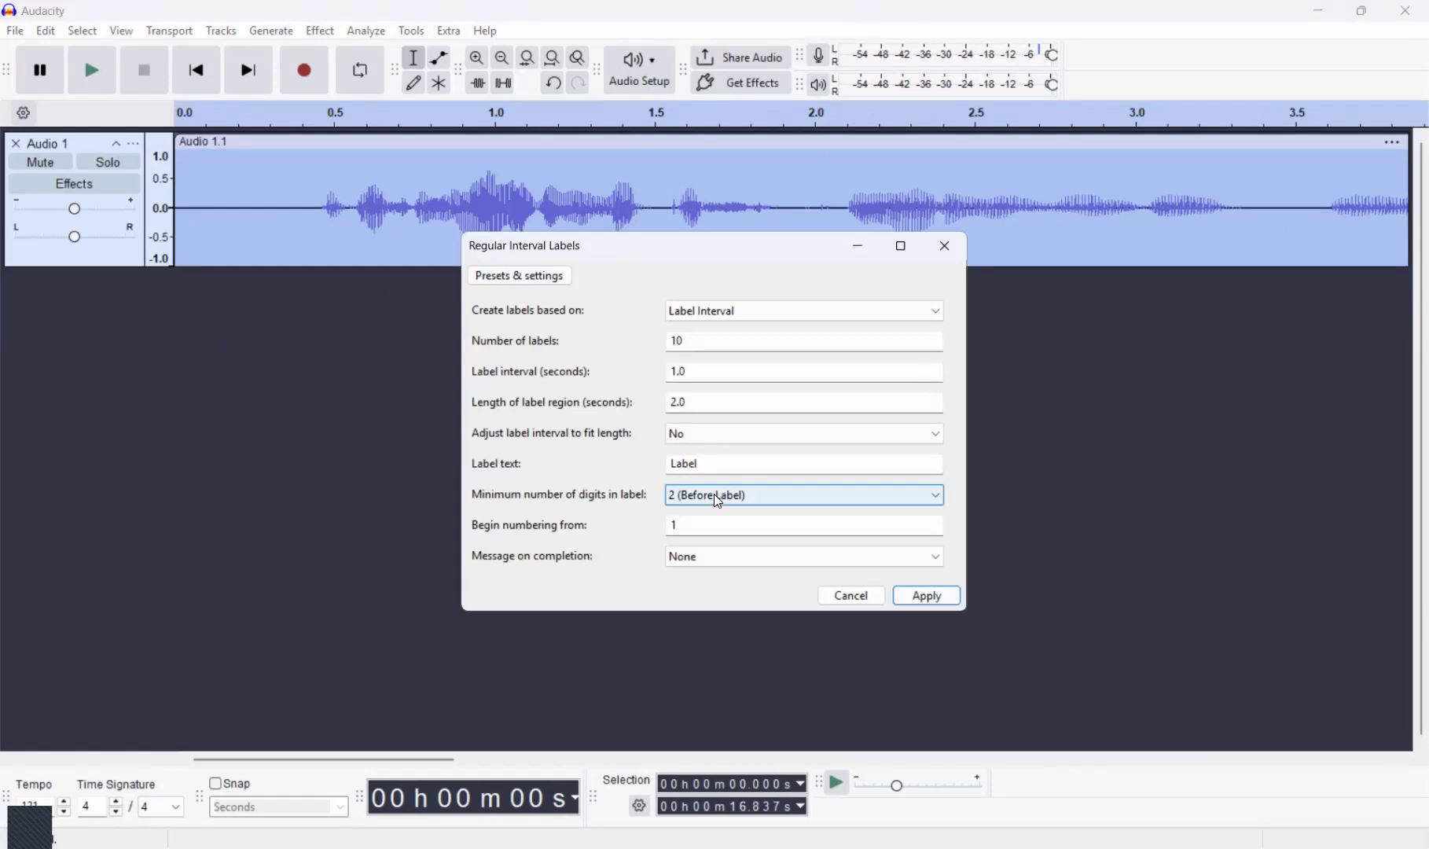
pyautogui.click(719, 463)
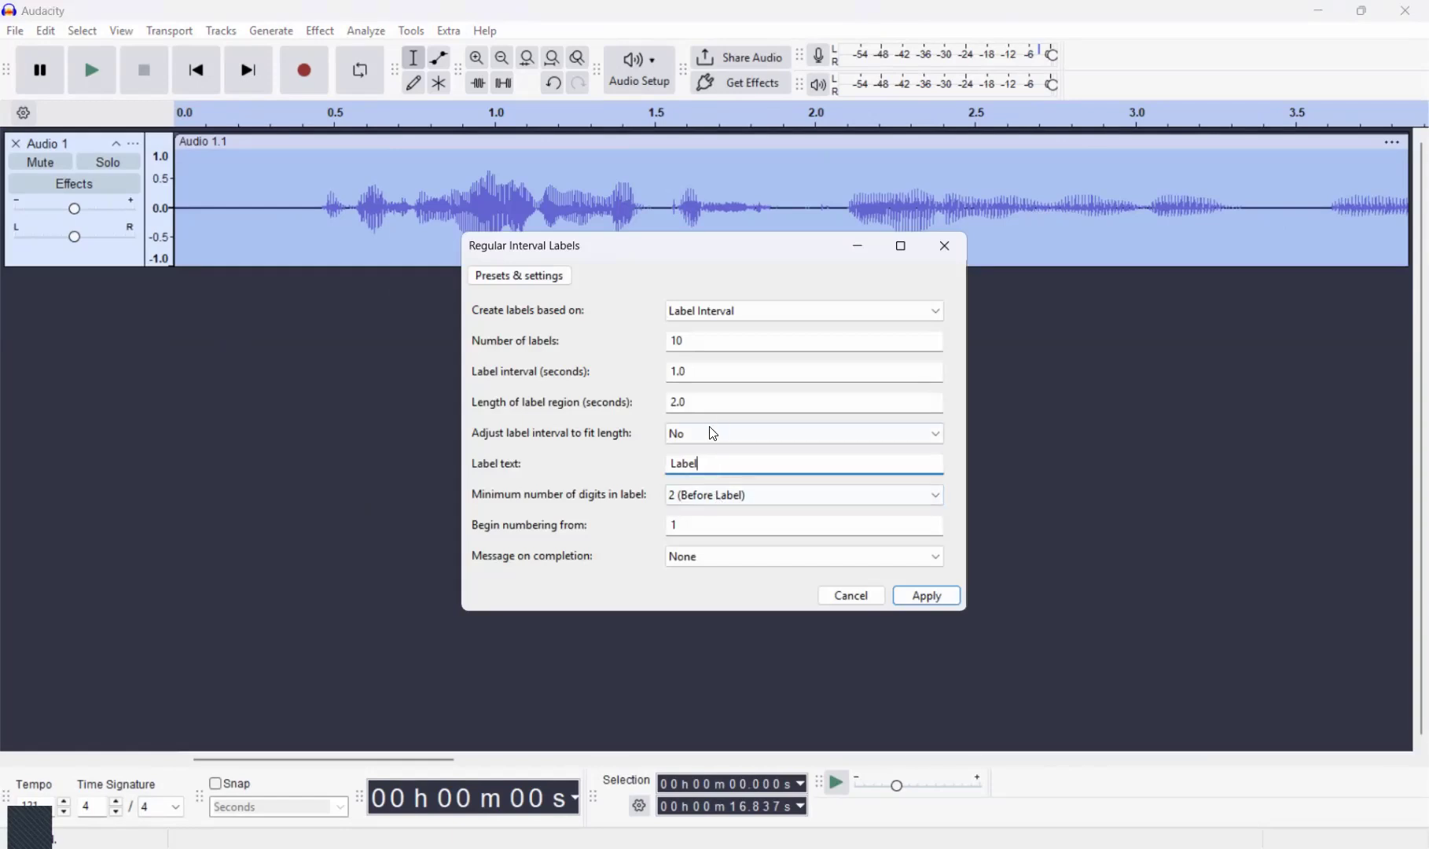
pyautogui.click(711, 433)
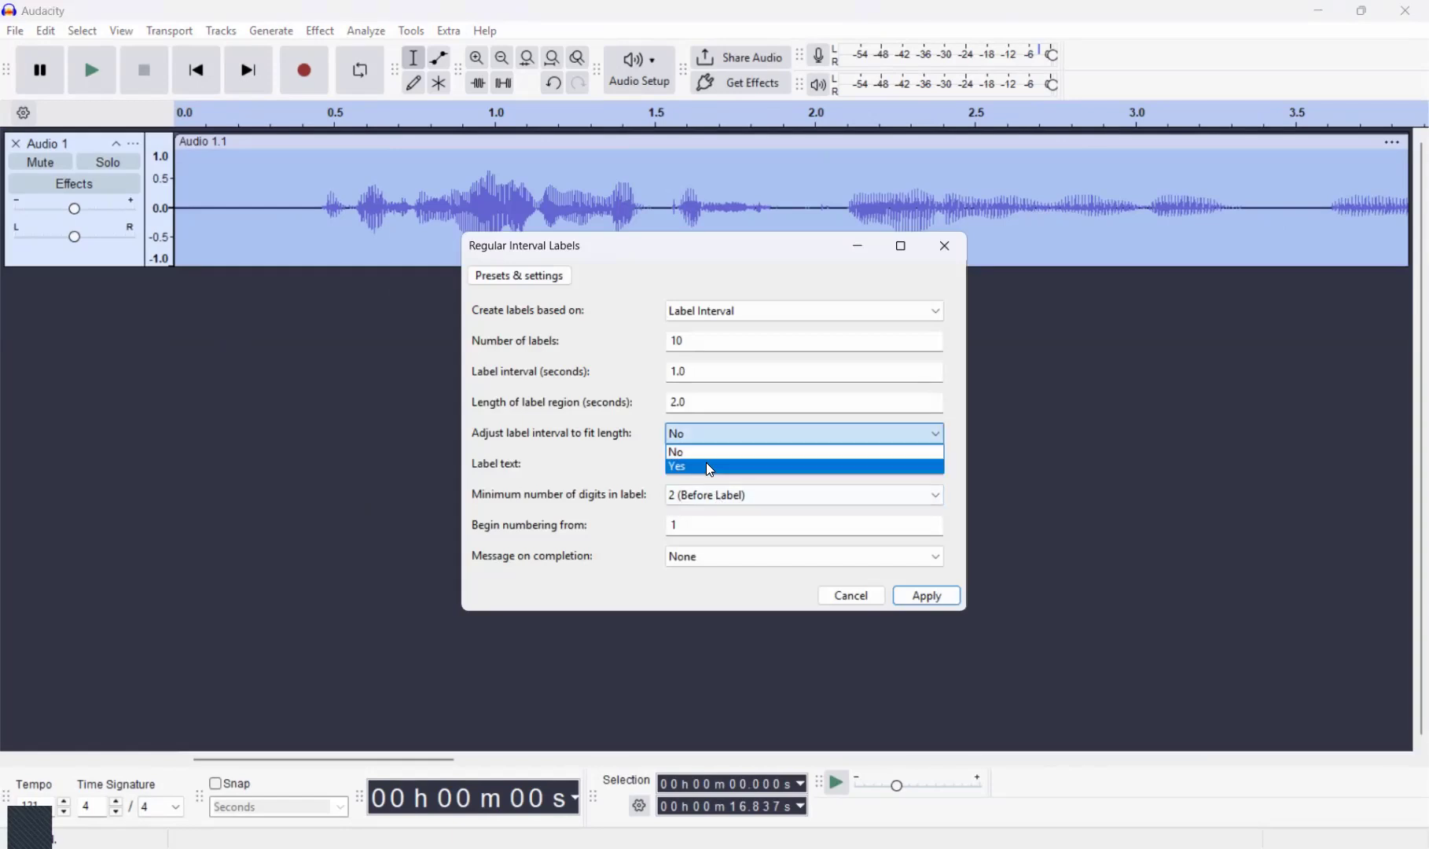
pyautogui.click(710, 469)
pyautogui.click(724, 403)
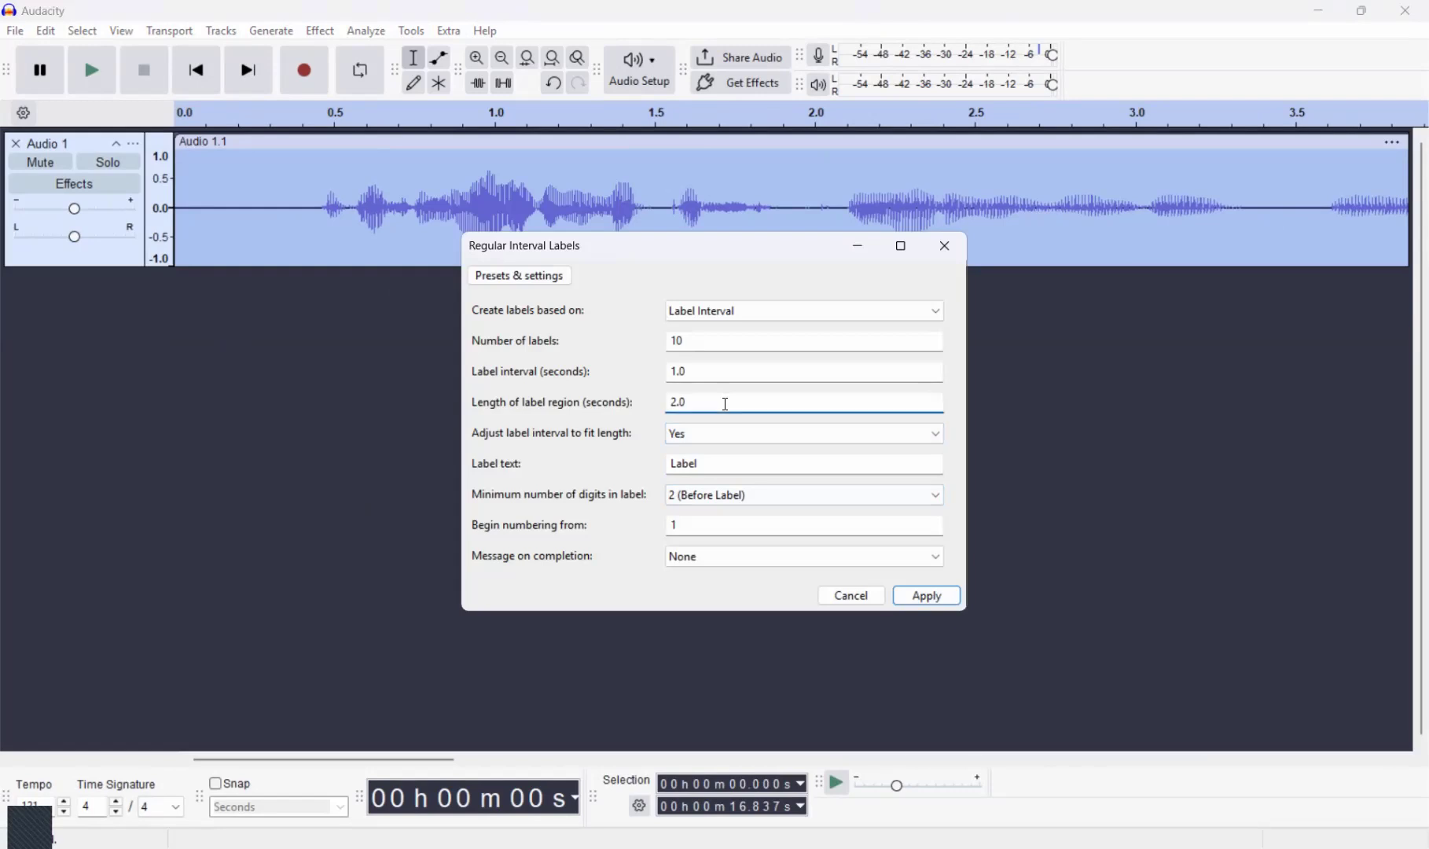
pyautogui.click(752, 313)
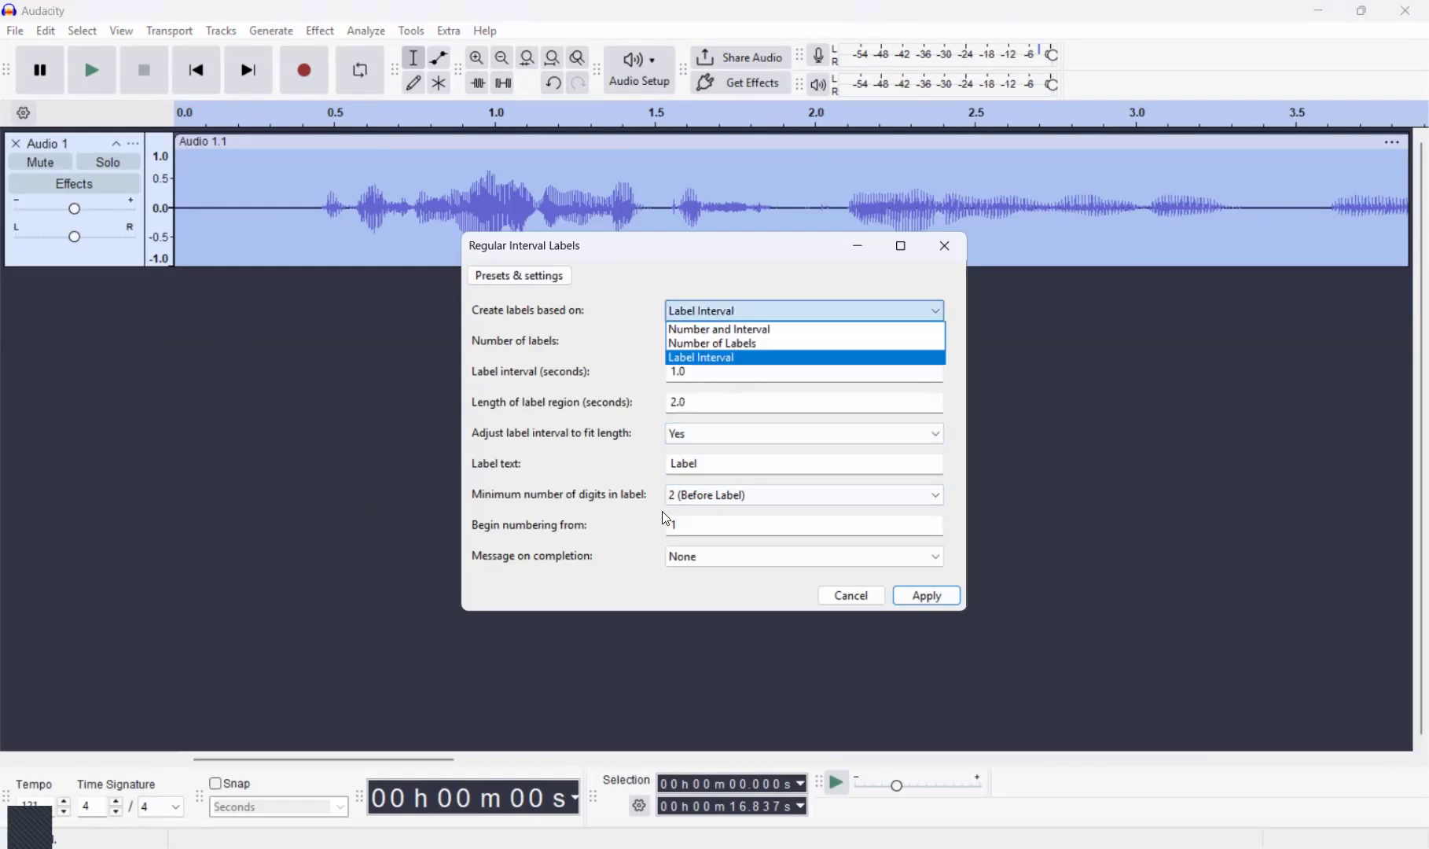
# Set the message on completion to Details, generate the labels, and dismiss the debug output after reading it
pyautogui.click(696, 555)
pyautogui.click(709, 576)
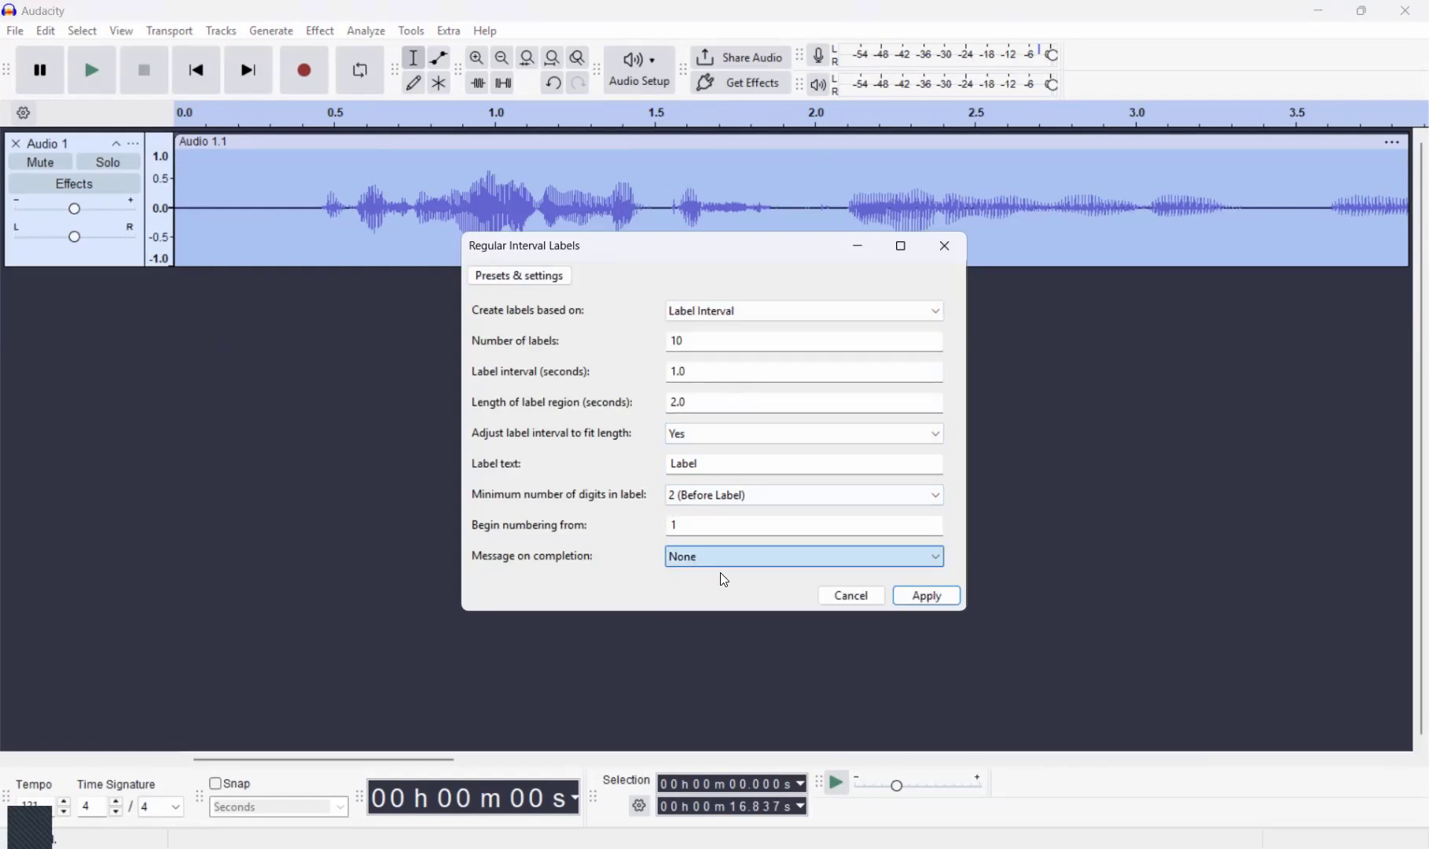
pyautogui.click(912, 594)
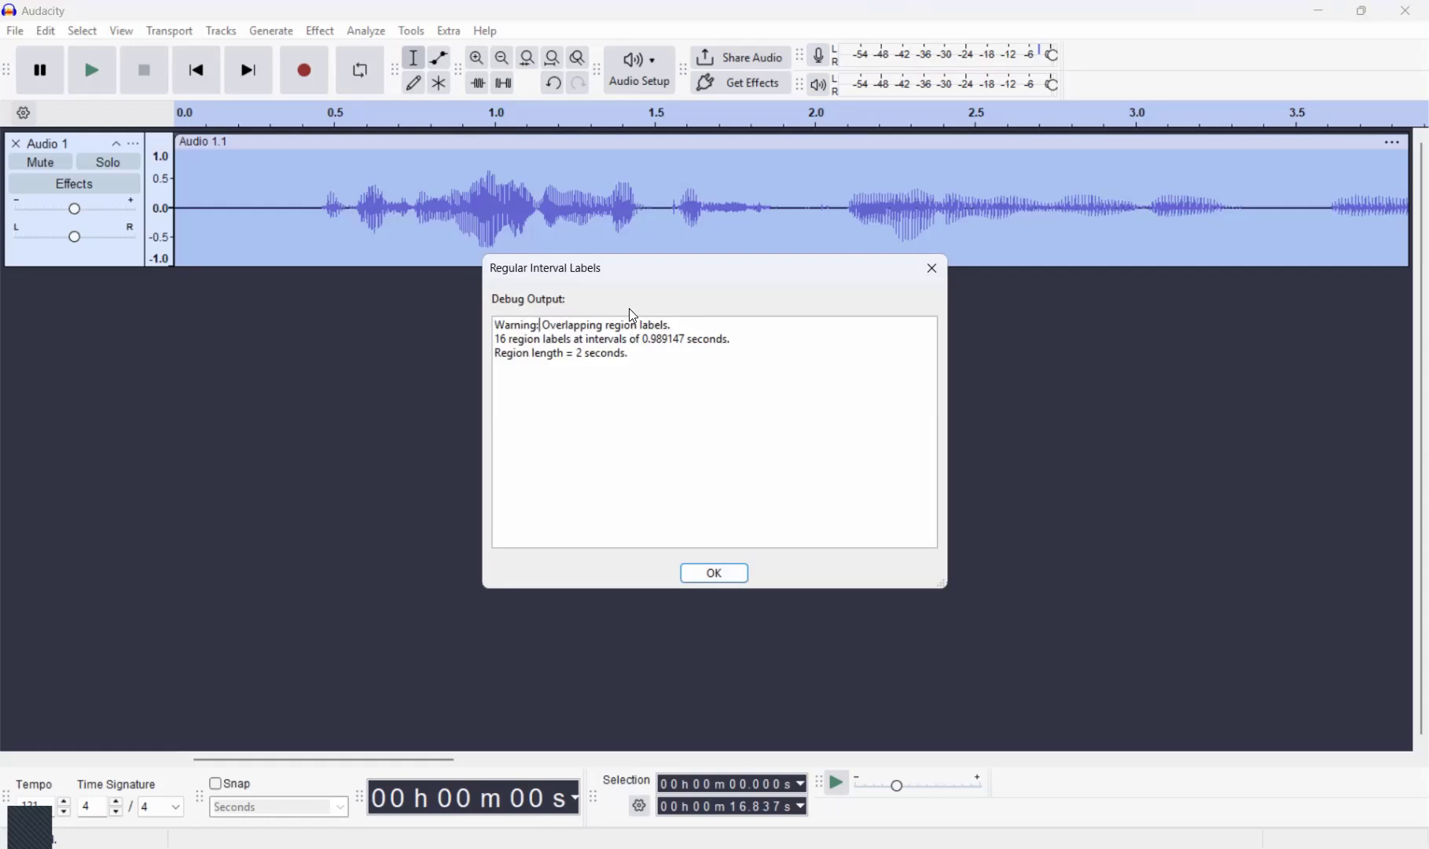
pyautogui.click(506, 339)
pyautogui.click(607, 353)
pyautogui.click(736, 575)
# Move the 02Label region to start at about 2.0 seconds and the 03Label region to start at about 3.5 seconds
pyautogui.moveTo(748, 317); pyautogui.dragTo(1074, 246)
pyautogui.moveTo(952, 319); pyautogui.dragTo(1328, 275)
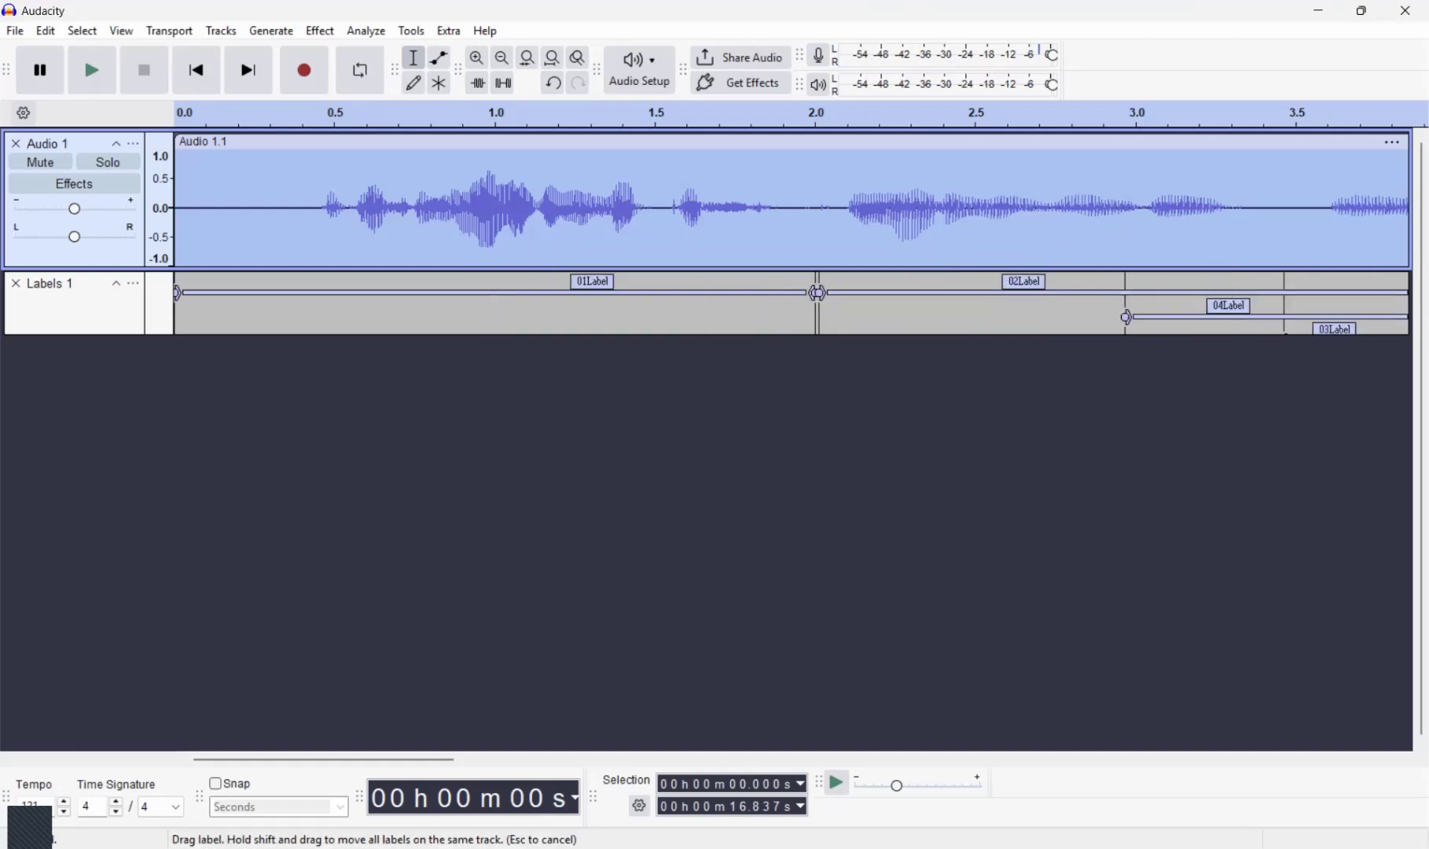
pyautogui.moveTo(437, 759); pyautogui.dragTo(1040, 695)
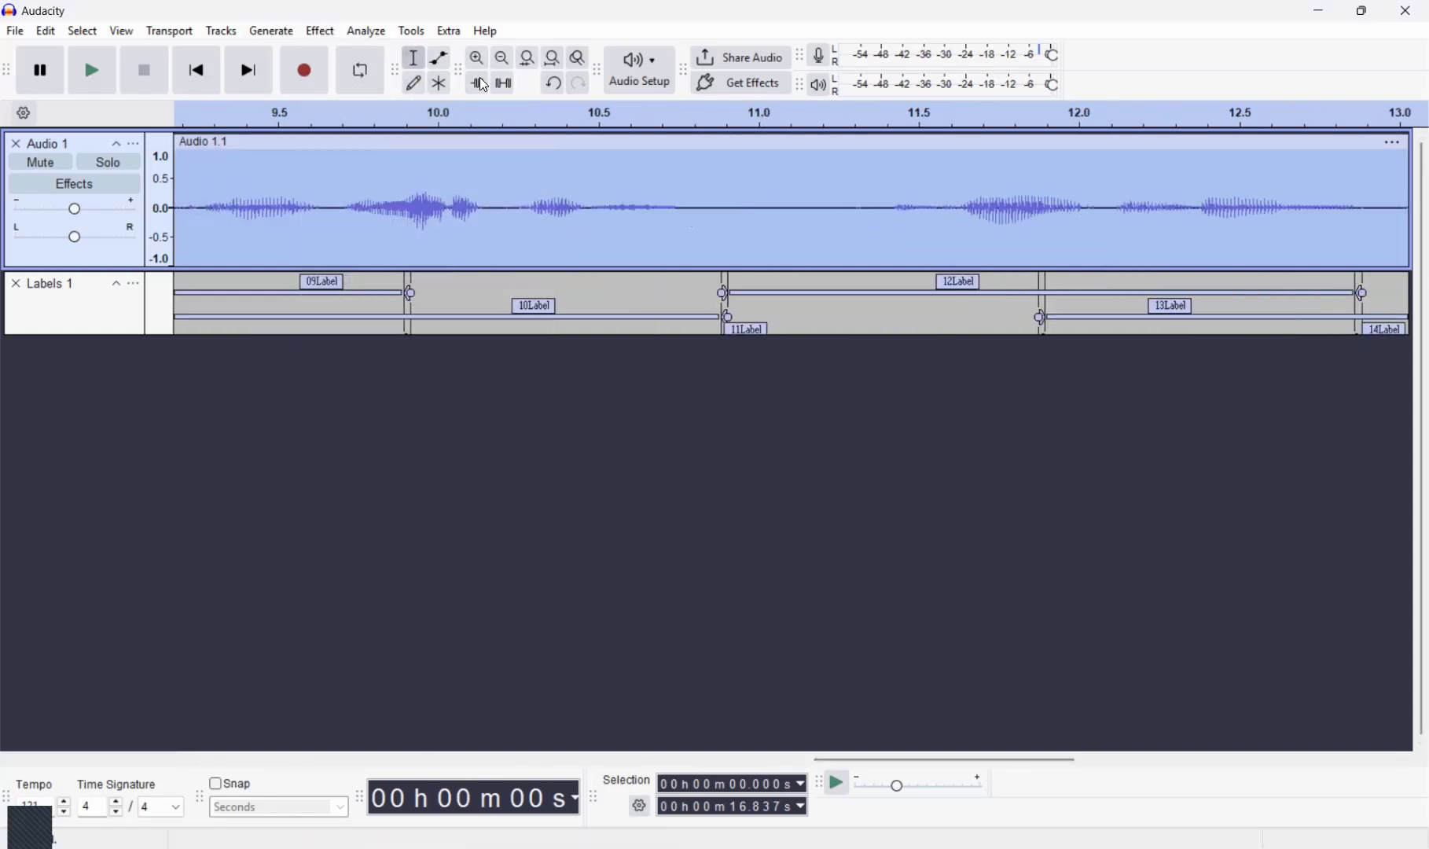
# Delete the label track and set the label interval to 2.0 seconds in Regular Interval Labels, based on Label Interval
pyautogui.click(15, 284)
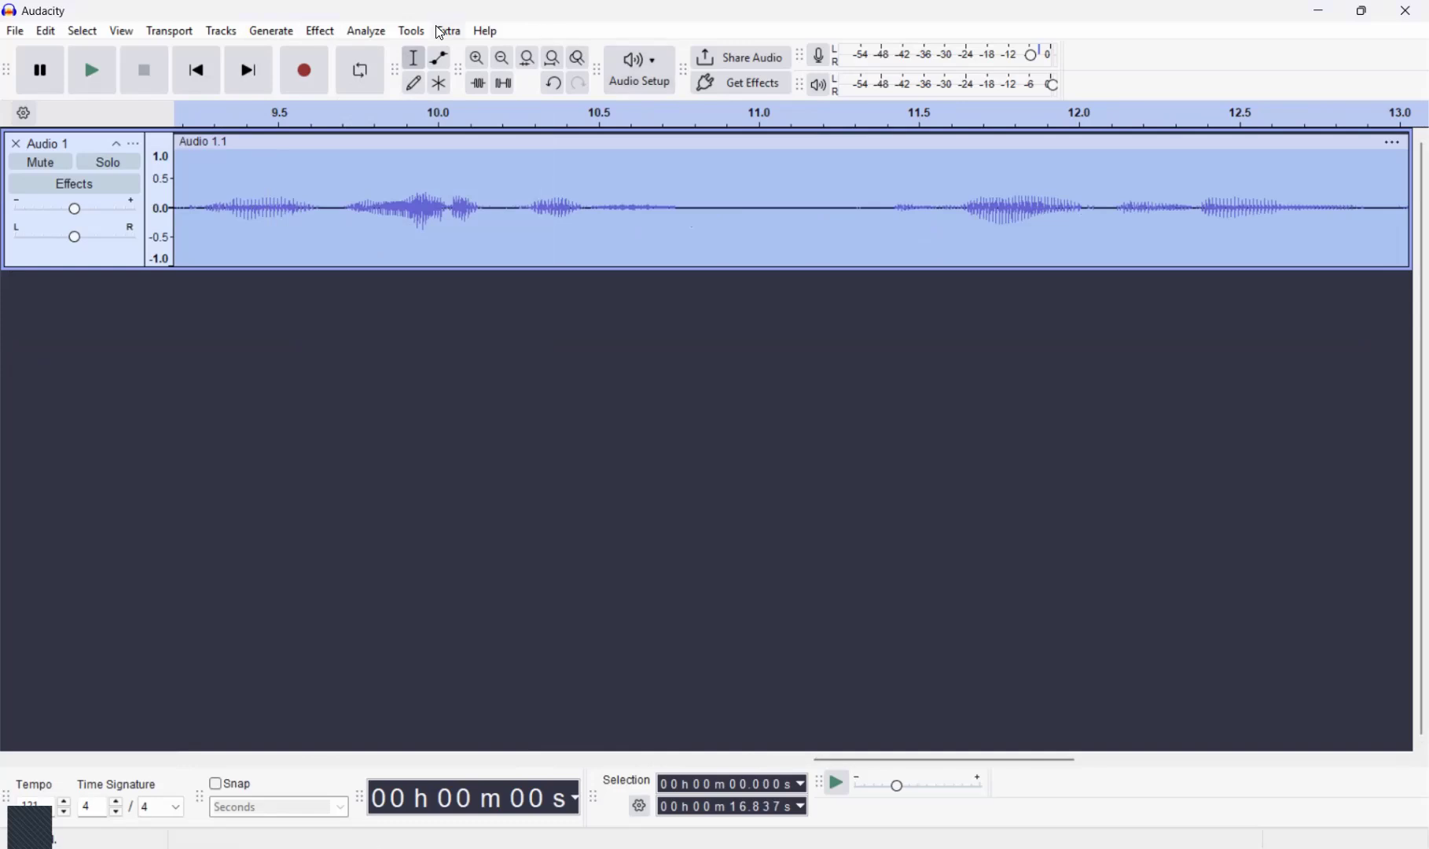
pyautogui.click(413, 32)
pyautogui.click(515, 253)
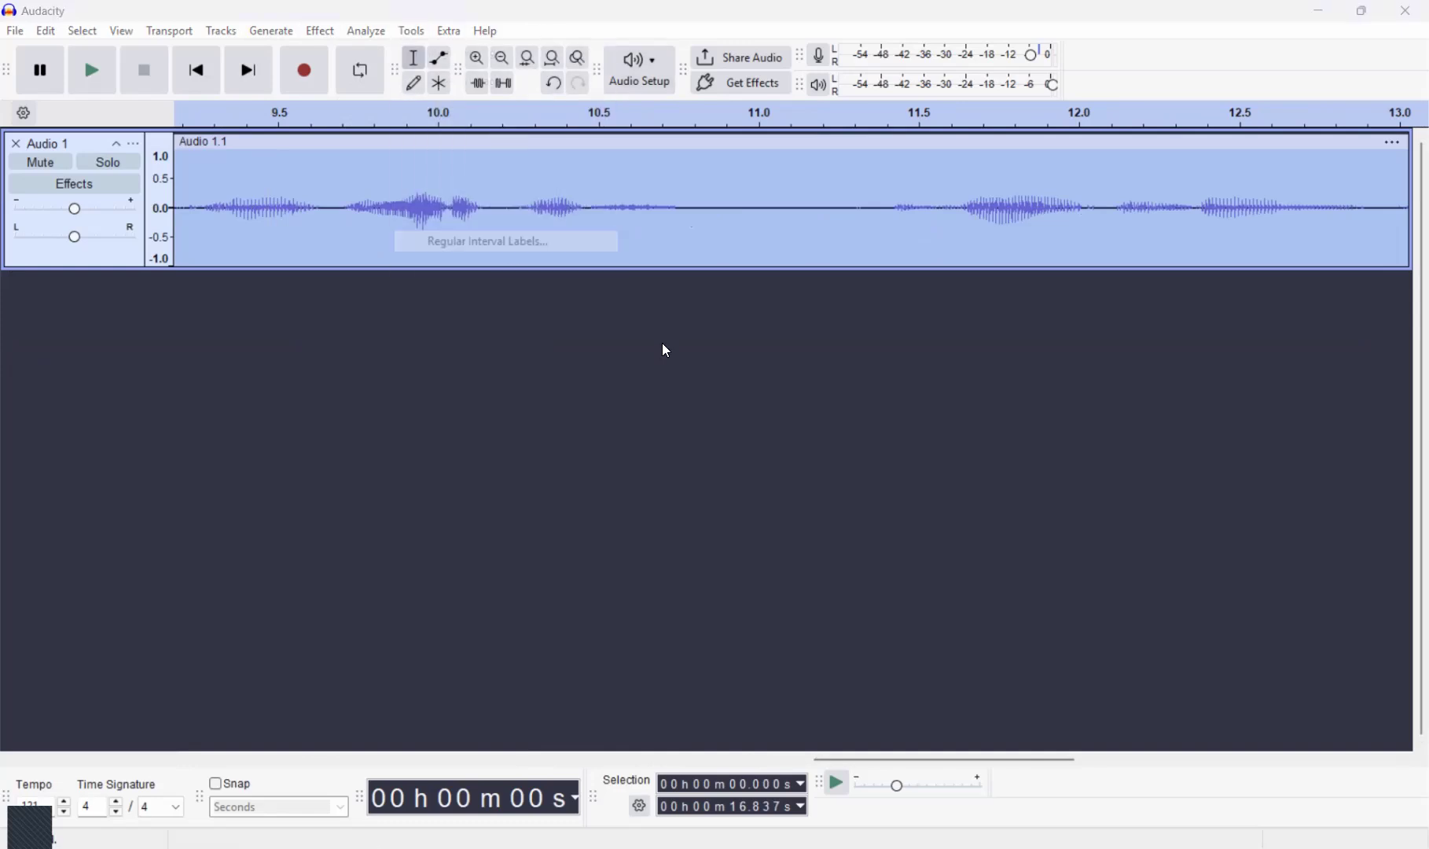
pyautogui.click(748, 311)
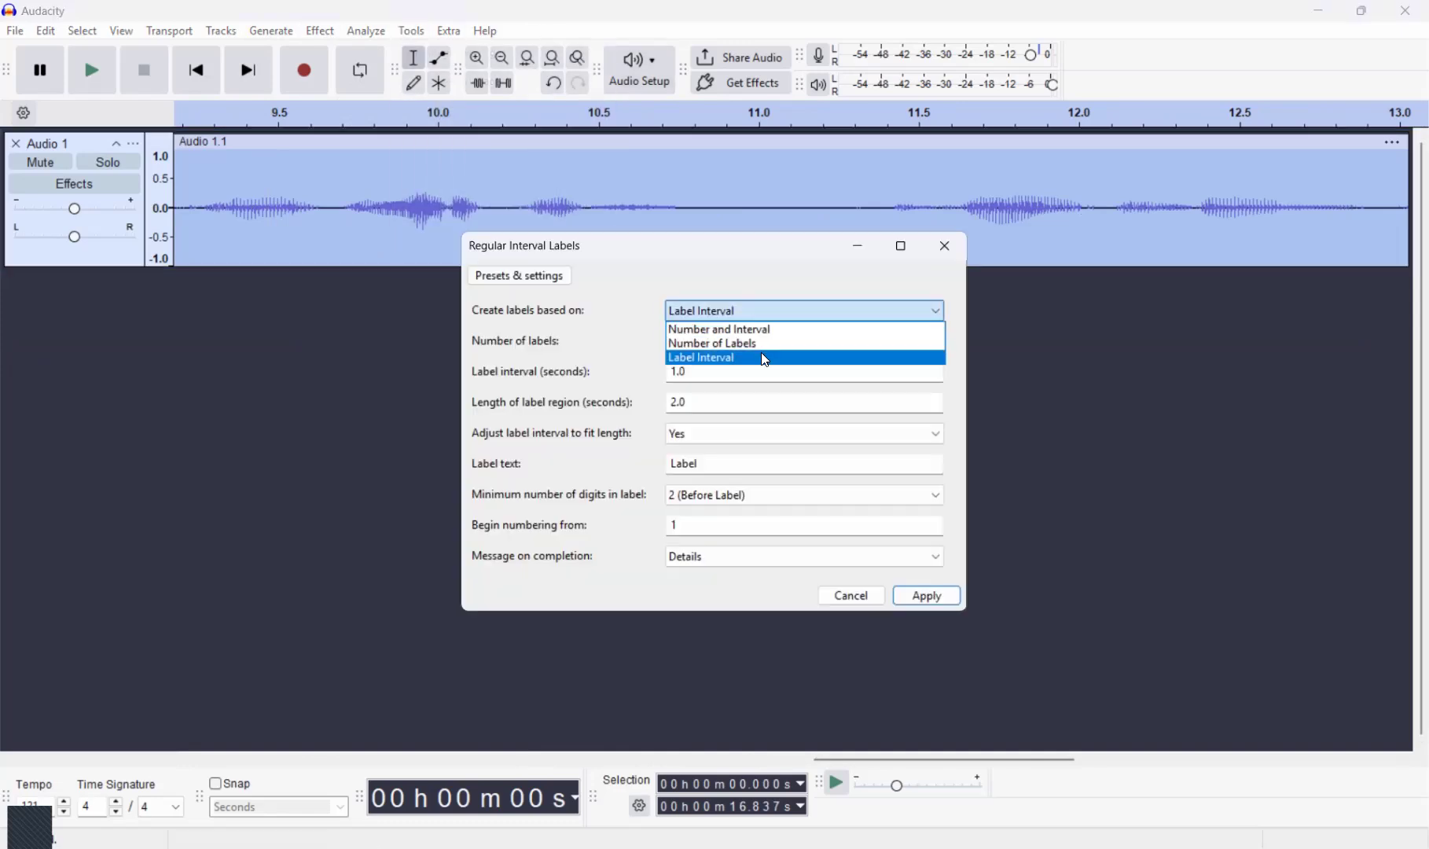
pyautogui.click(764, 358)
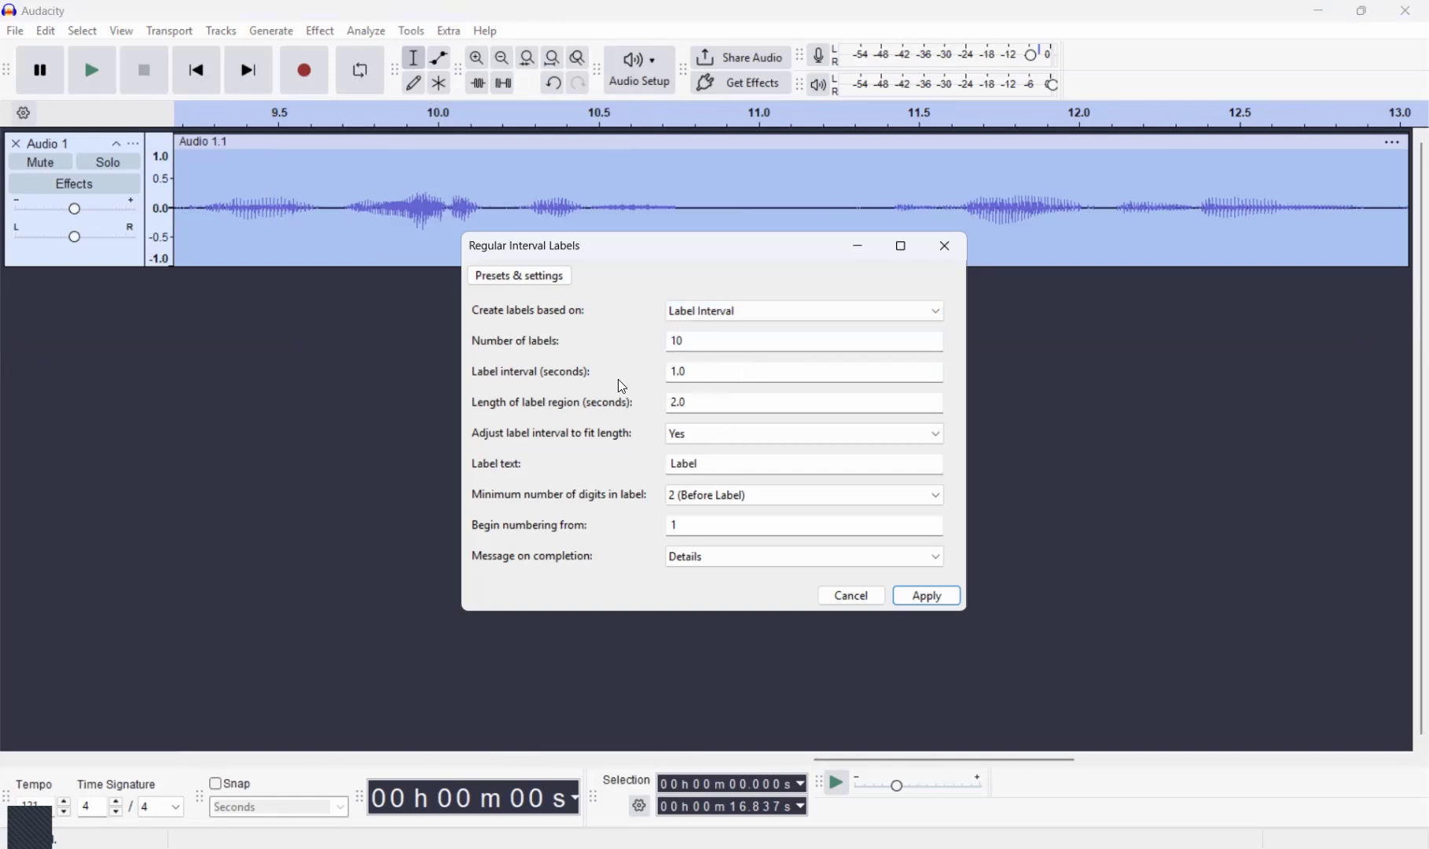
pyautogui.click(672, 373)
pyautogui.press('Delete')
pyautogui.write('2')
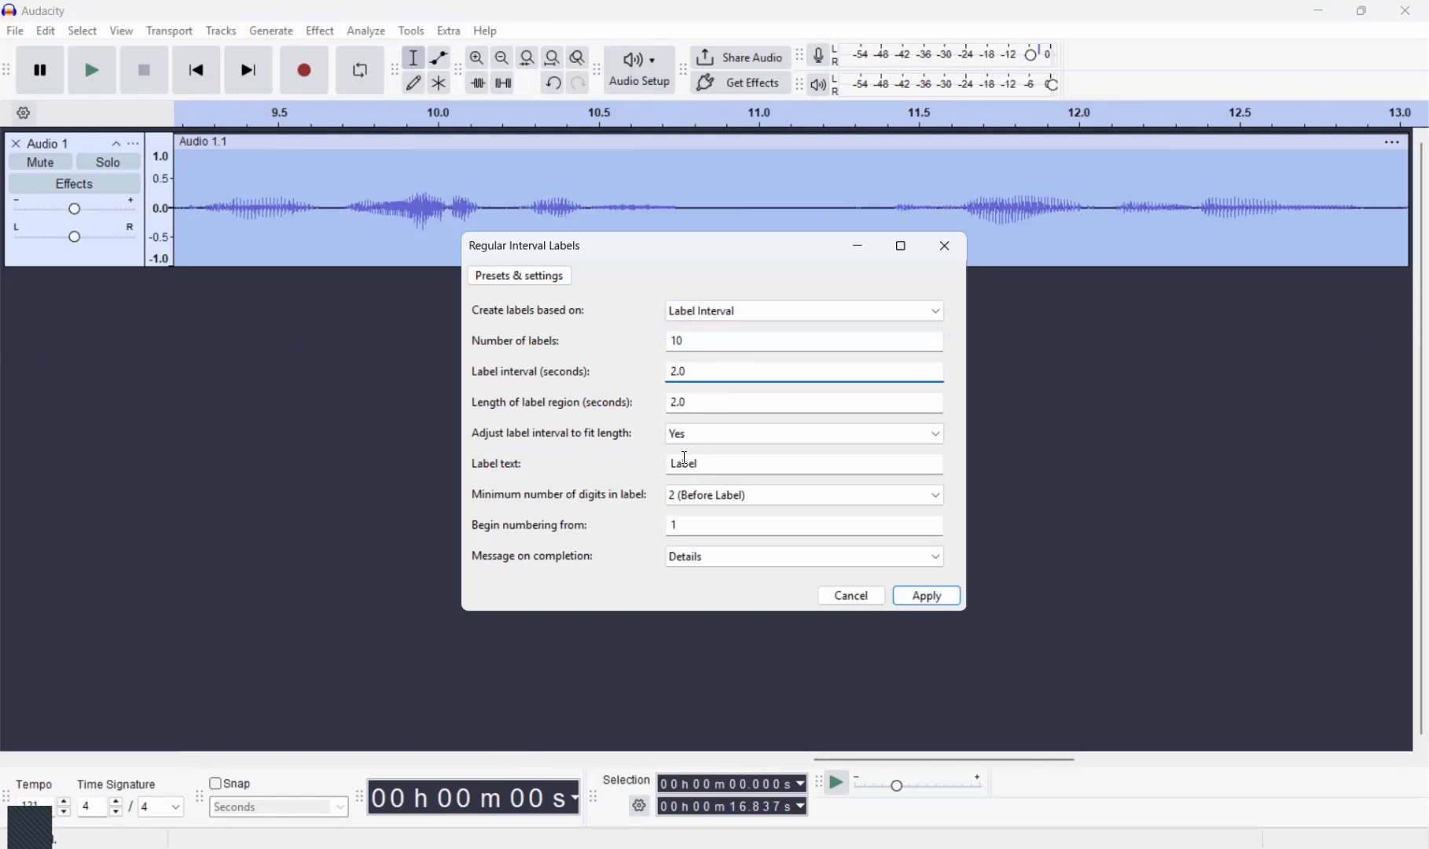
# Generate the labels with interval adjustment kept at Yes and numbering from 1, then dismiss the debug output
pyautogui.click(728, 436)
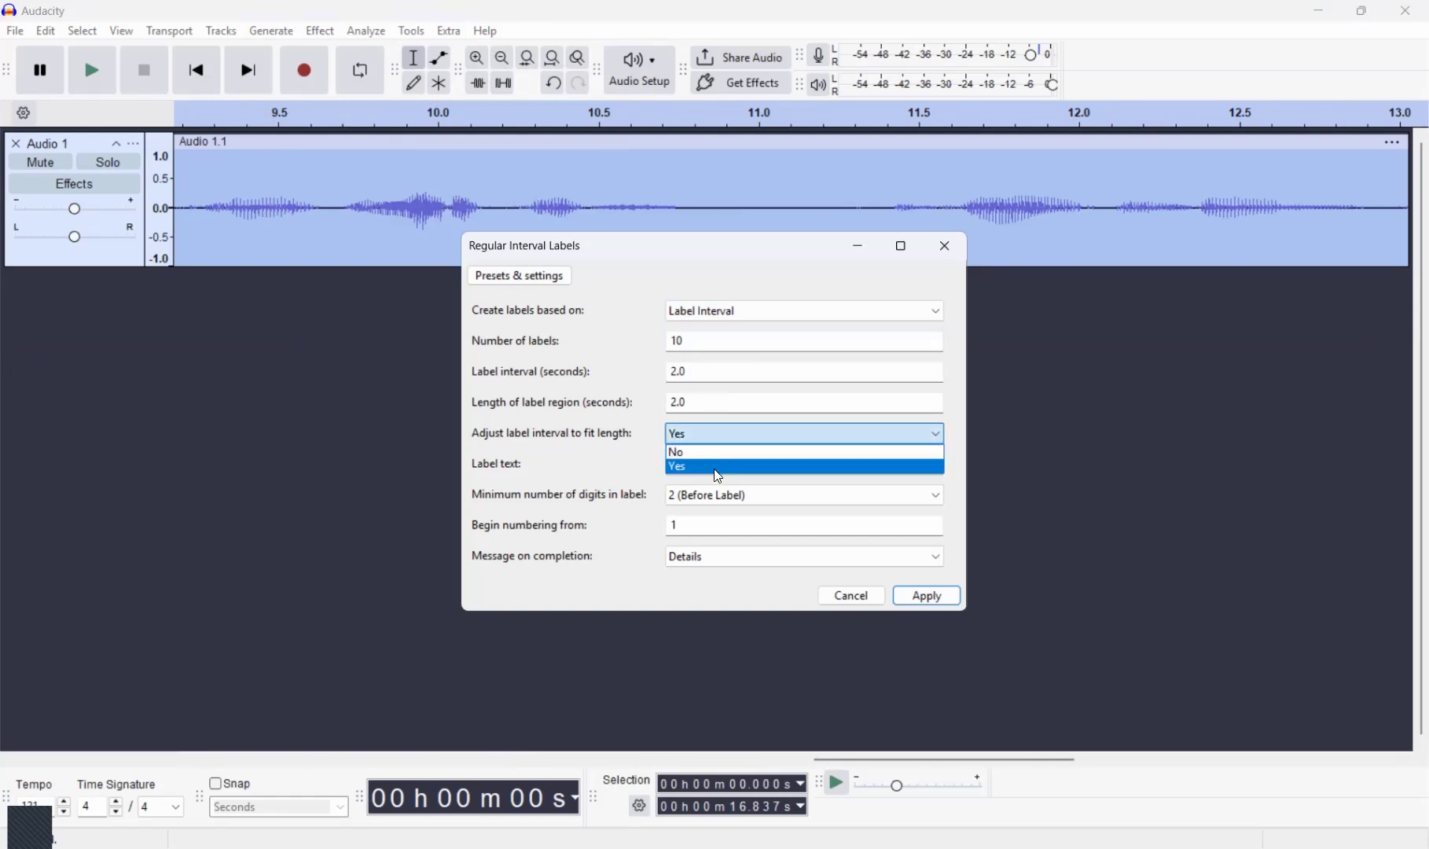
pyautogui.click(716, 469)
pyautogui.click(714, 465)
pyautogui.click(760, 494)
pyautogui.click(683, 546)
pyautogui.click(710, 525)
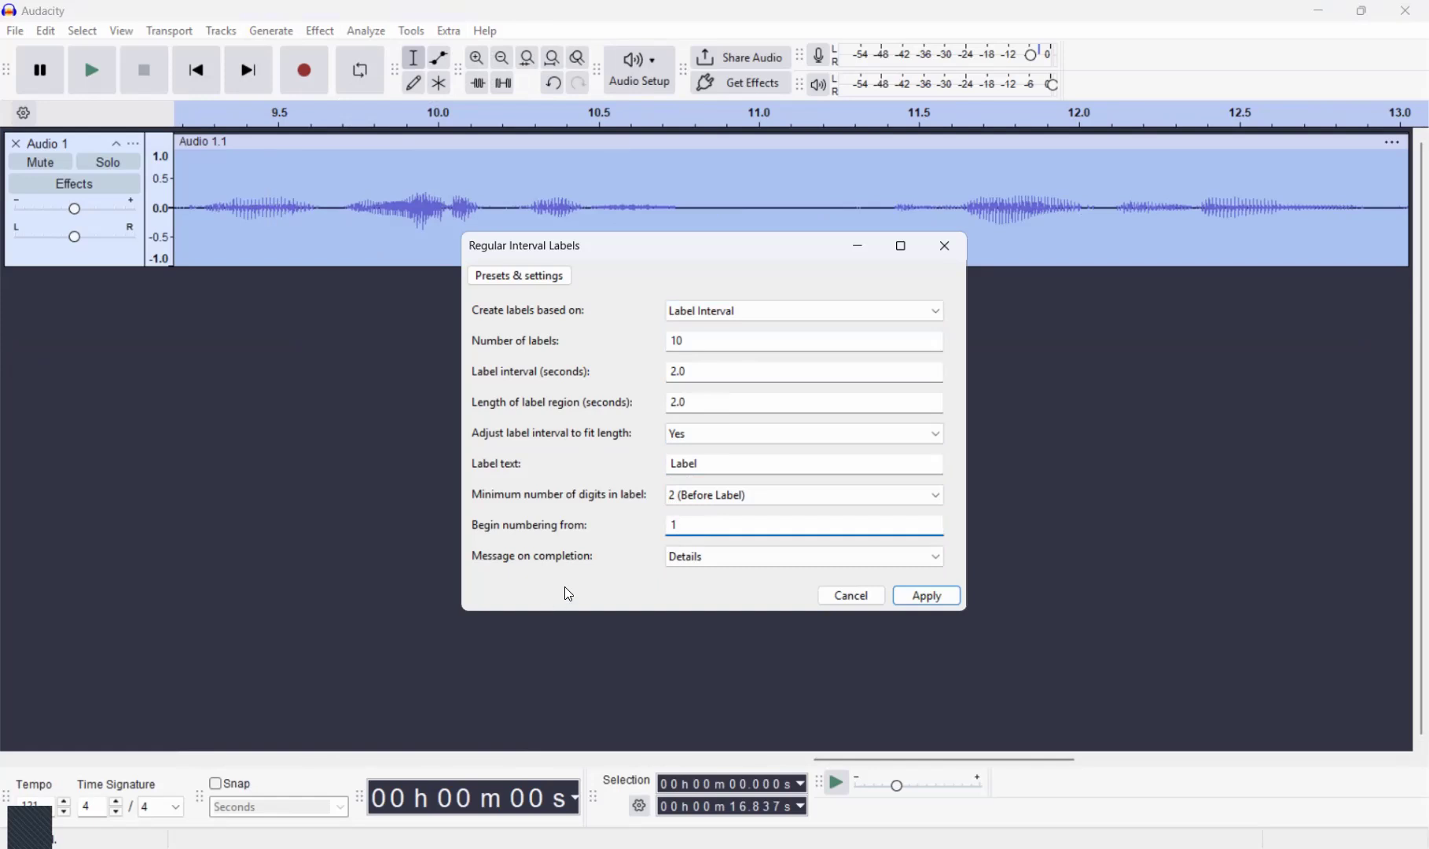
pyautogui.click(946, 602)
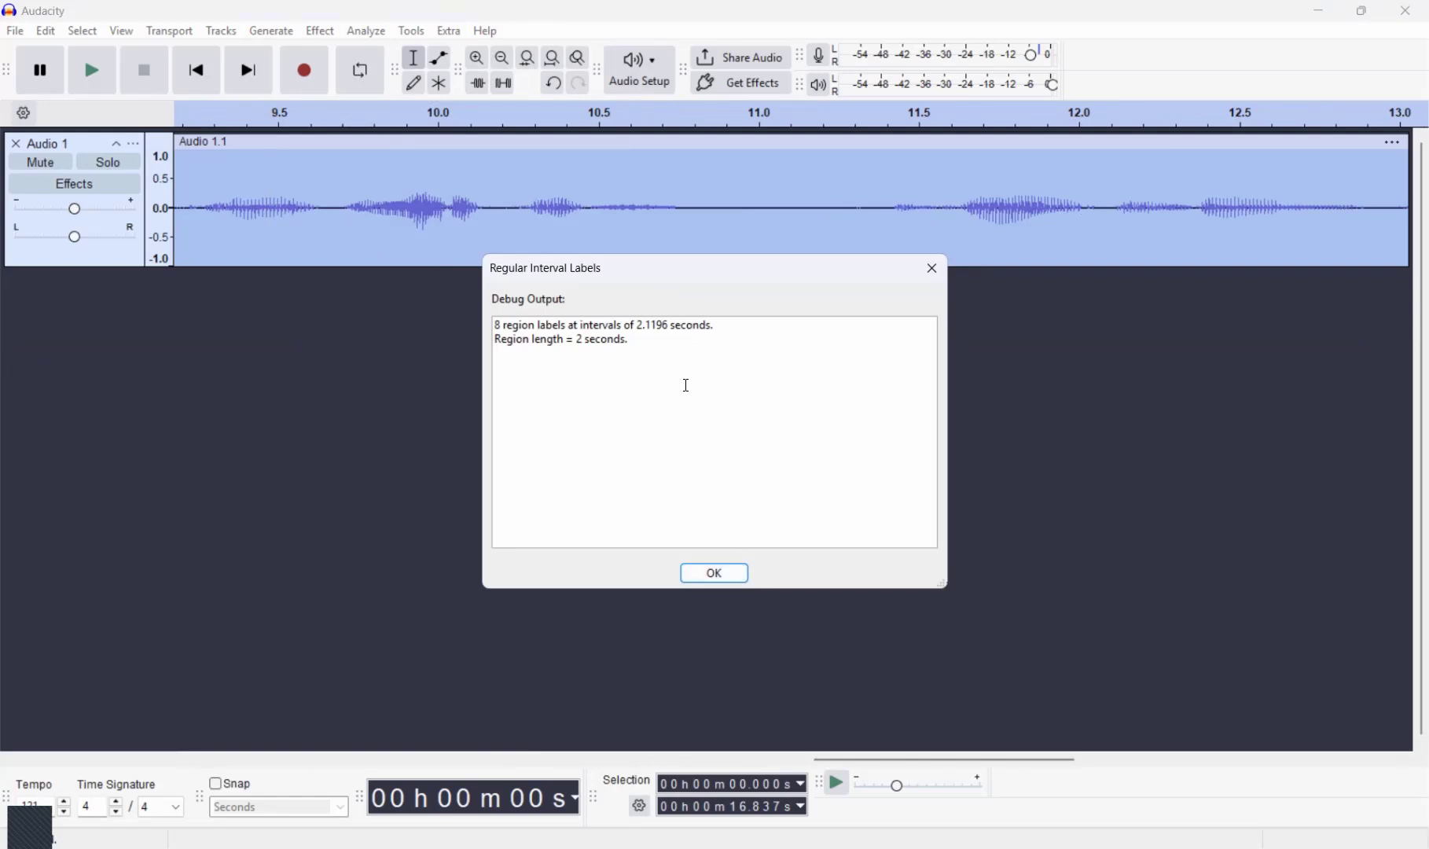
pyautogui.click(720, 581)
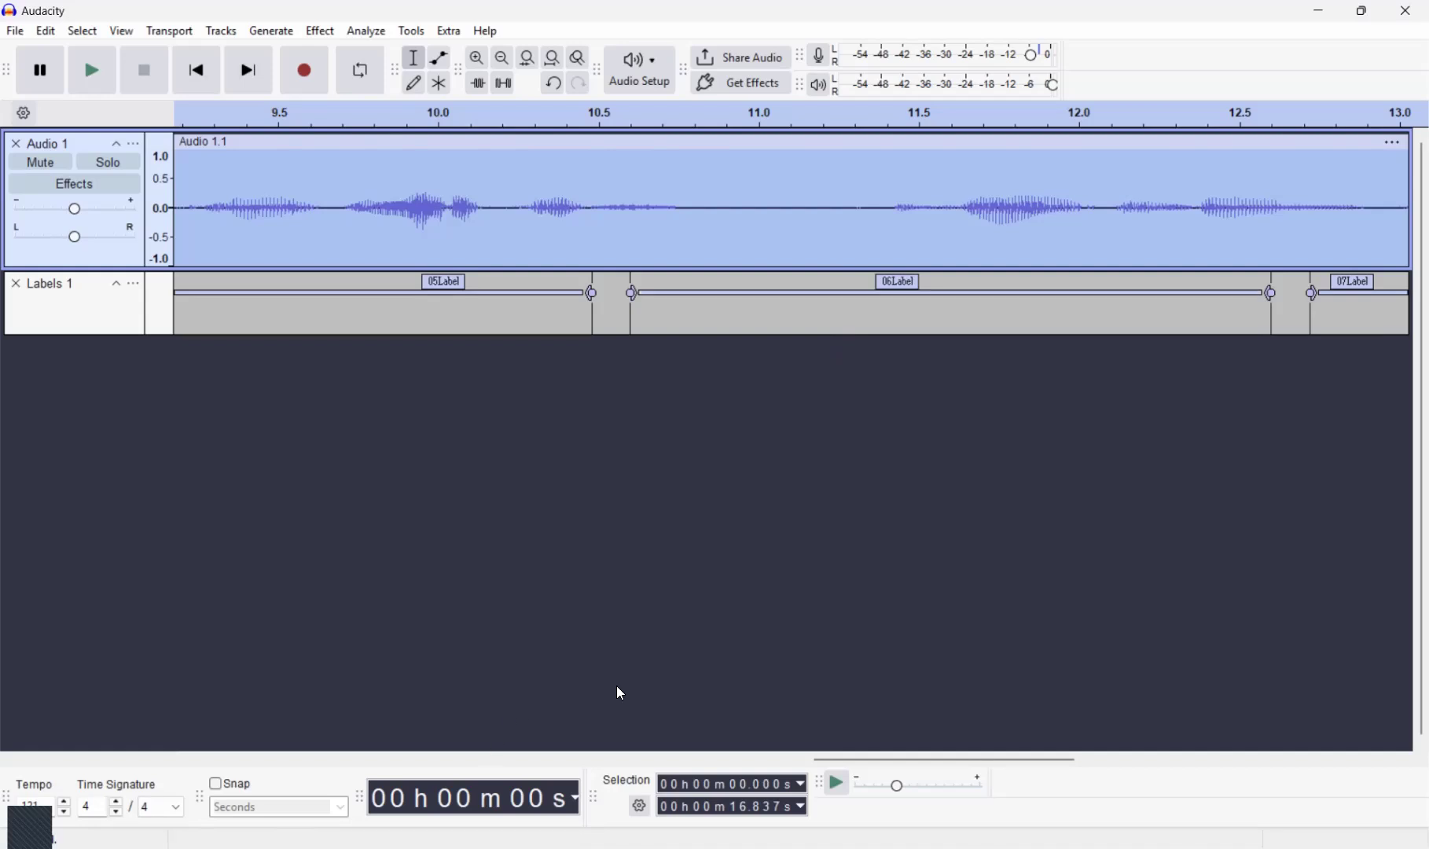
# Move the 02Label region to start at 2.0 seconds and extend the start of 03Label back to 4.0 seconds
pyautogui.moveTo(839, 761); pyautogui.dragTo(218, 761)
pyautogui.moveTo(884, 292); pyautogui.dragTo(849, 310)
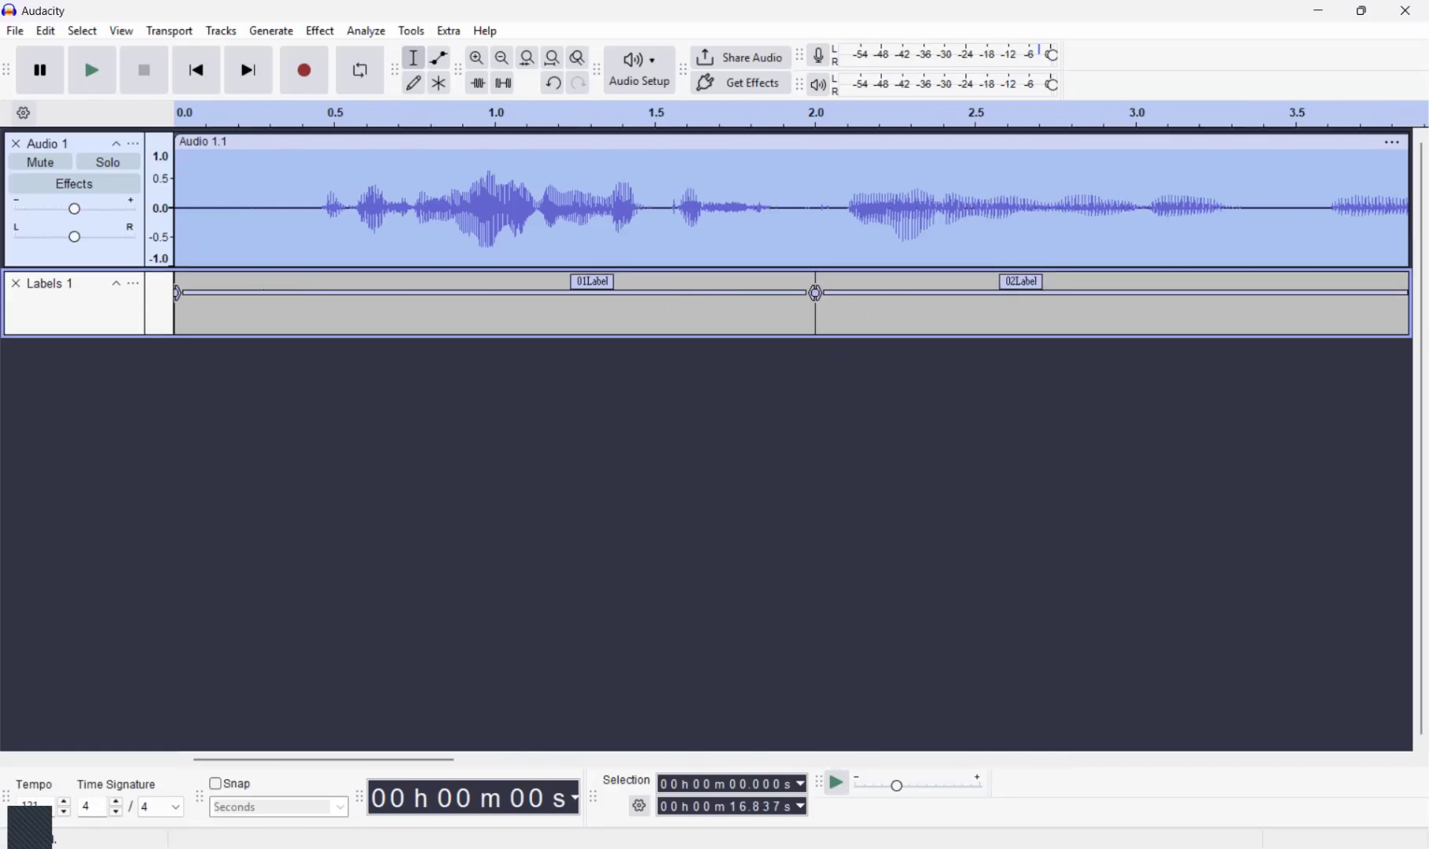
pyautogui.moveTo(451, 761); pyautogui.dragTo(668, 696)
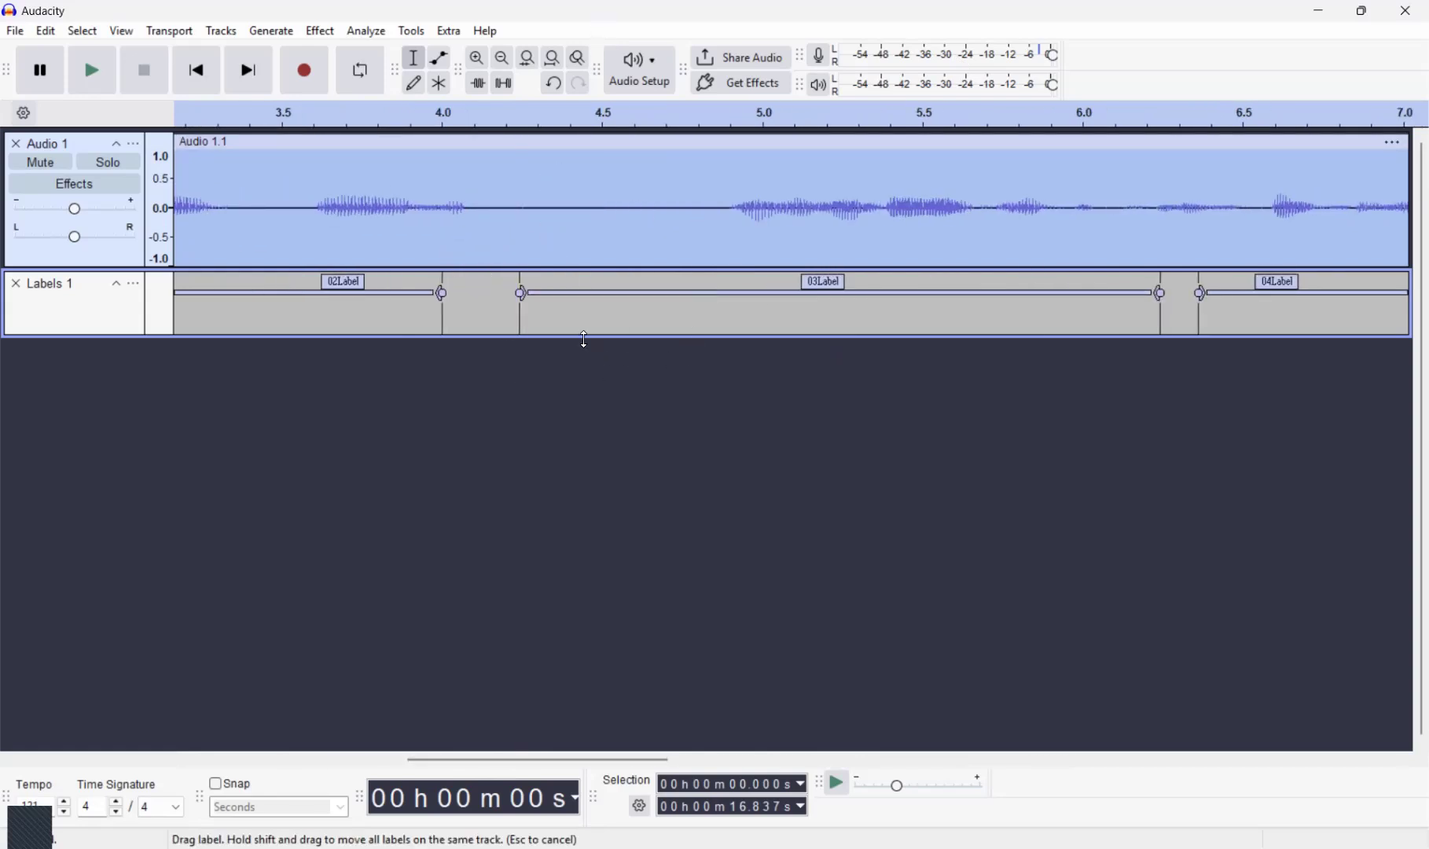
pyautogui.moveTo(519, 291); pyautogui.dragTo(441, 290)
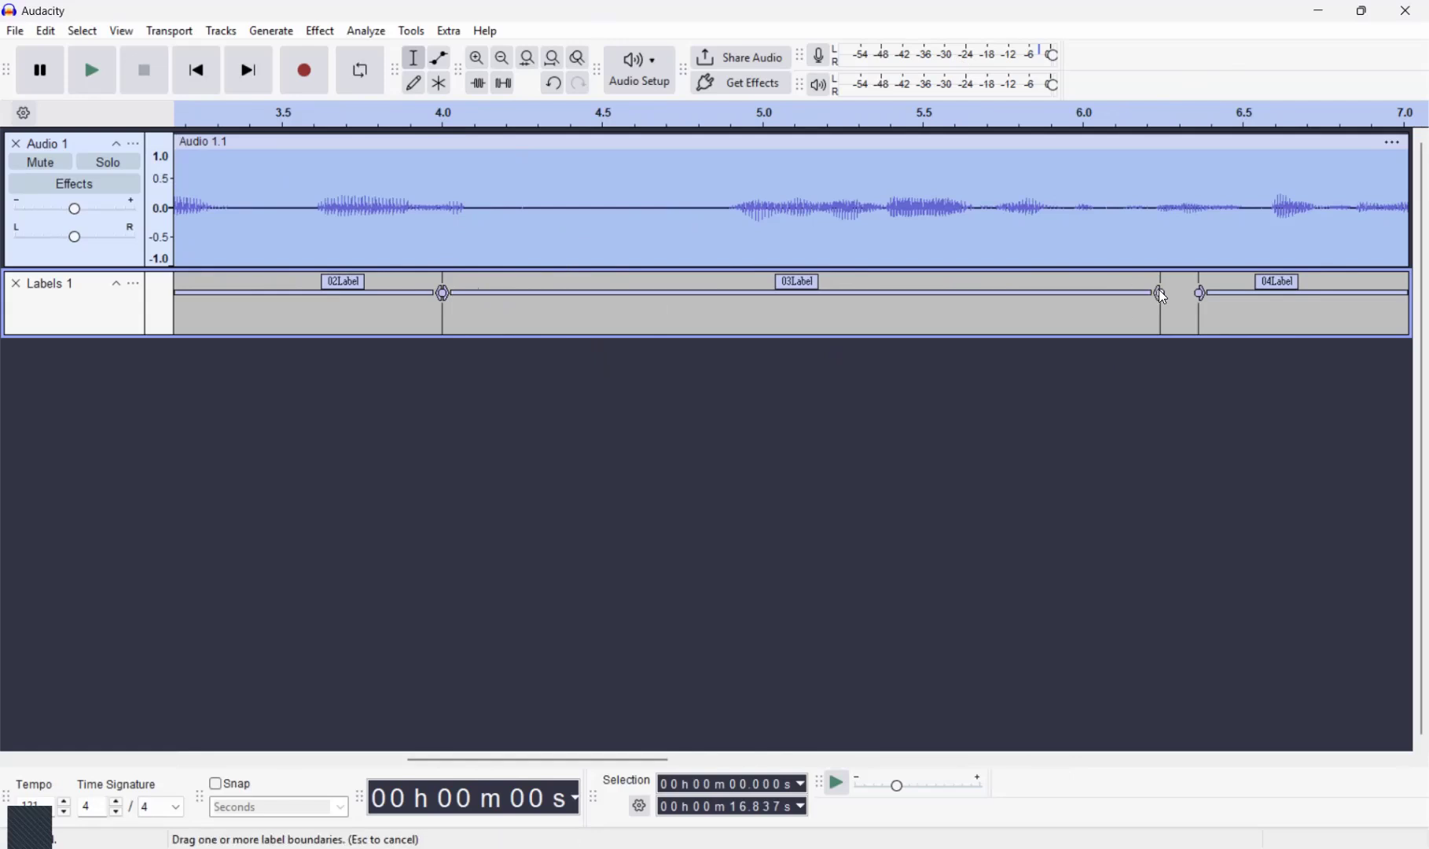
# Extend the end of 03Label to the start of 04Label, and pull the start of 05Label back to the end of 04Label
pyautogui.moveTo(1161, 293); pyautogui.dragTo(1198, 292)
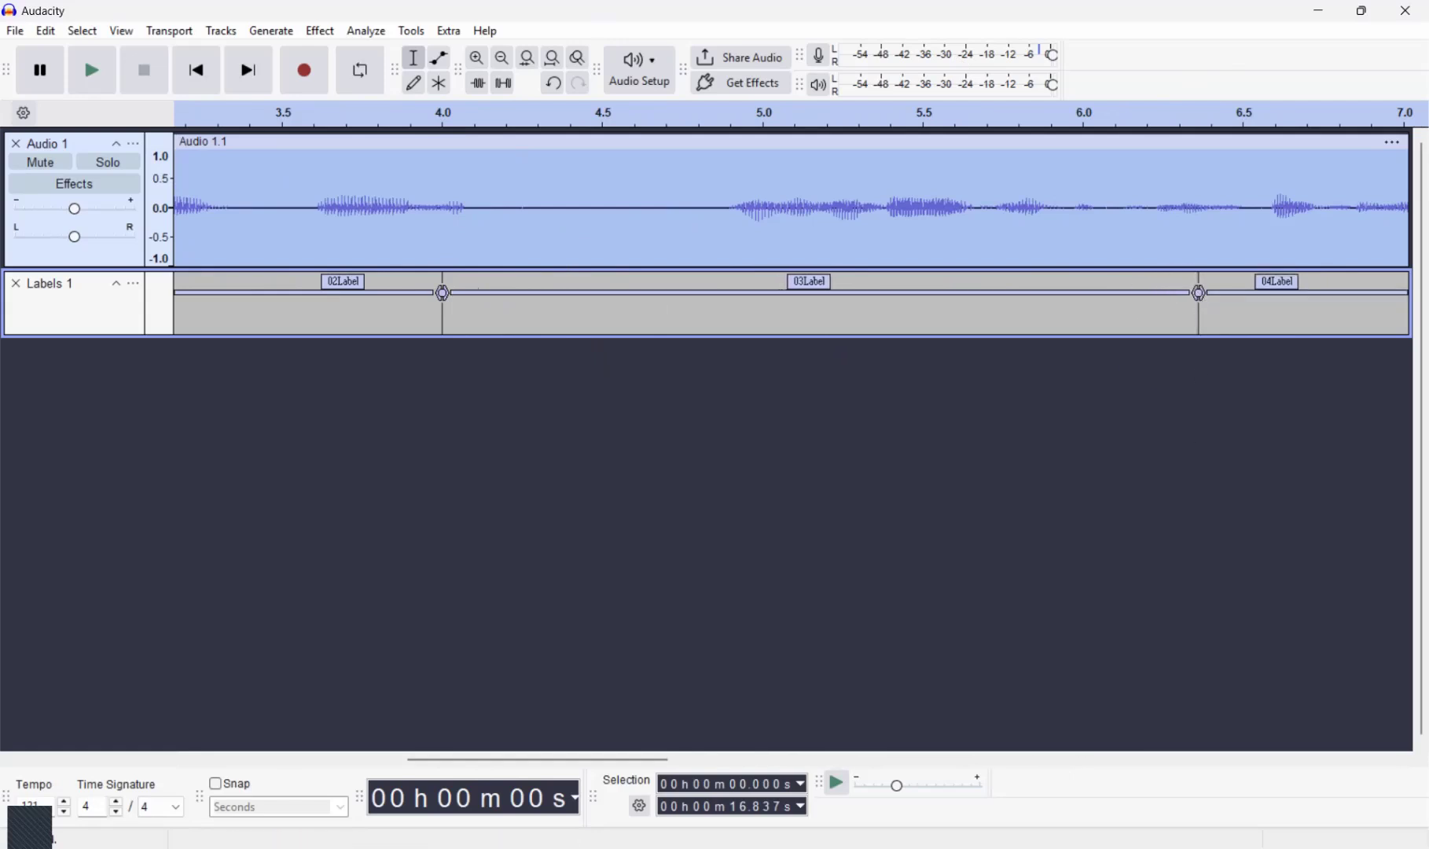
pyautogui.moveTo(488, 760); pyautogui.dragTo(1088, 620)
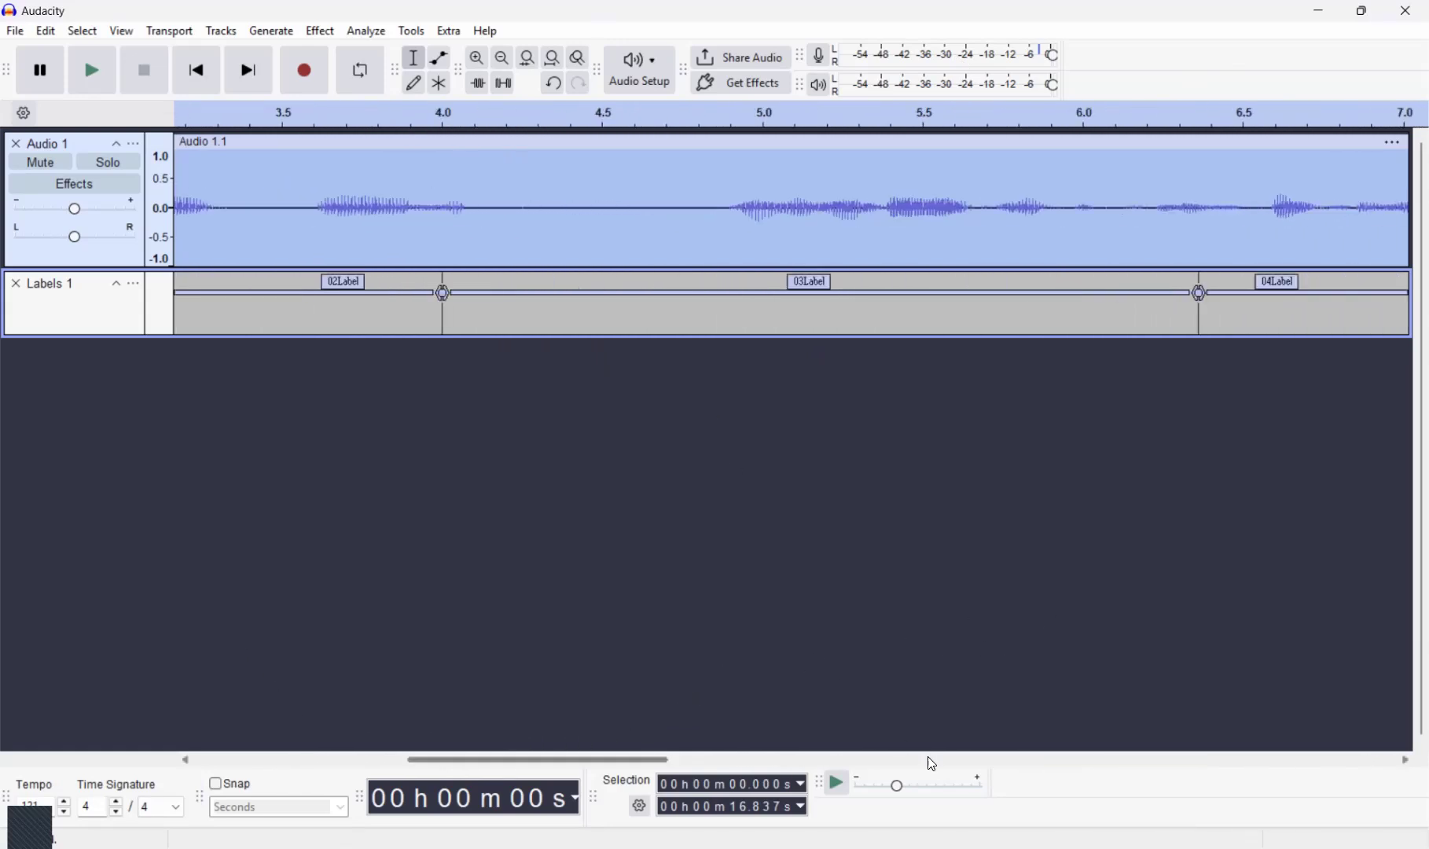
pyautogui.moveTo(644, 764); pyautogui.dragTo(865, 707)
pyautogui.moveTo(844, 294); pyautogui.dragTo(809, 302)
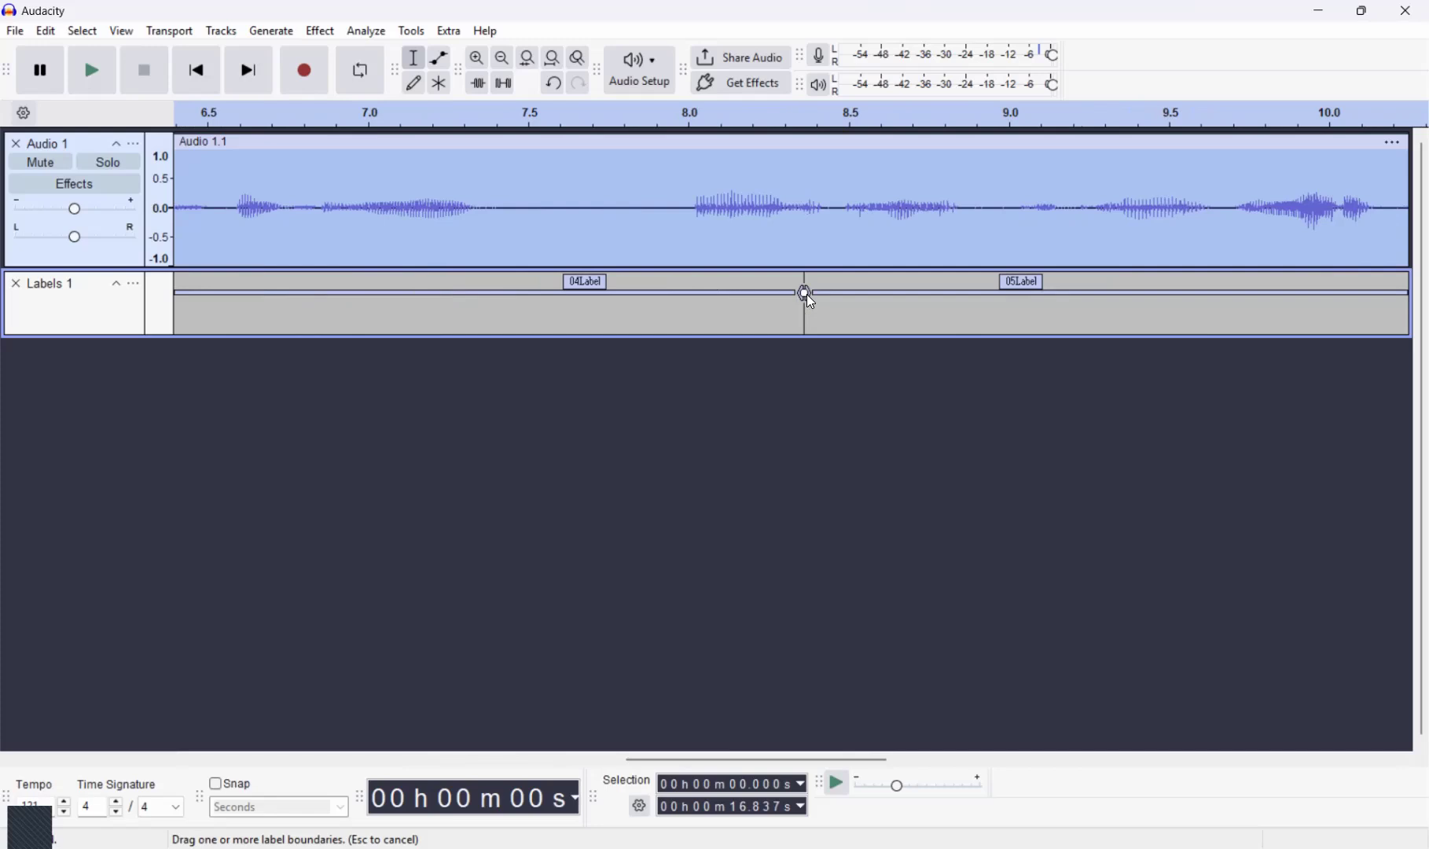
# Extend the end of 05Label to the start of 06Label, and the end of 07Label to the start of 08Label
pyautogui.moveTo(794, 756); pyautogui.dragTo(1014, 748)
pyautogui.moveTo(459, 295); pyautogui.dragTo(497, 293)
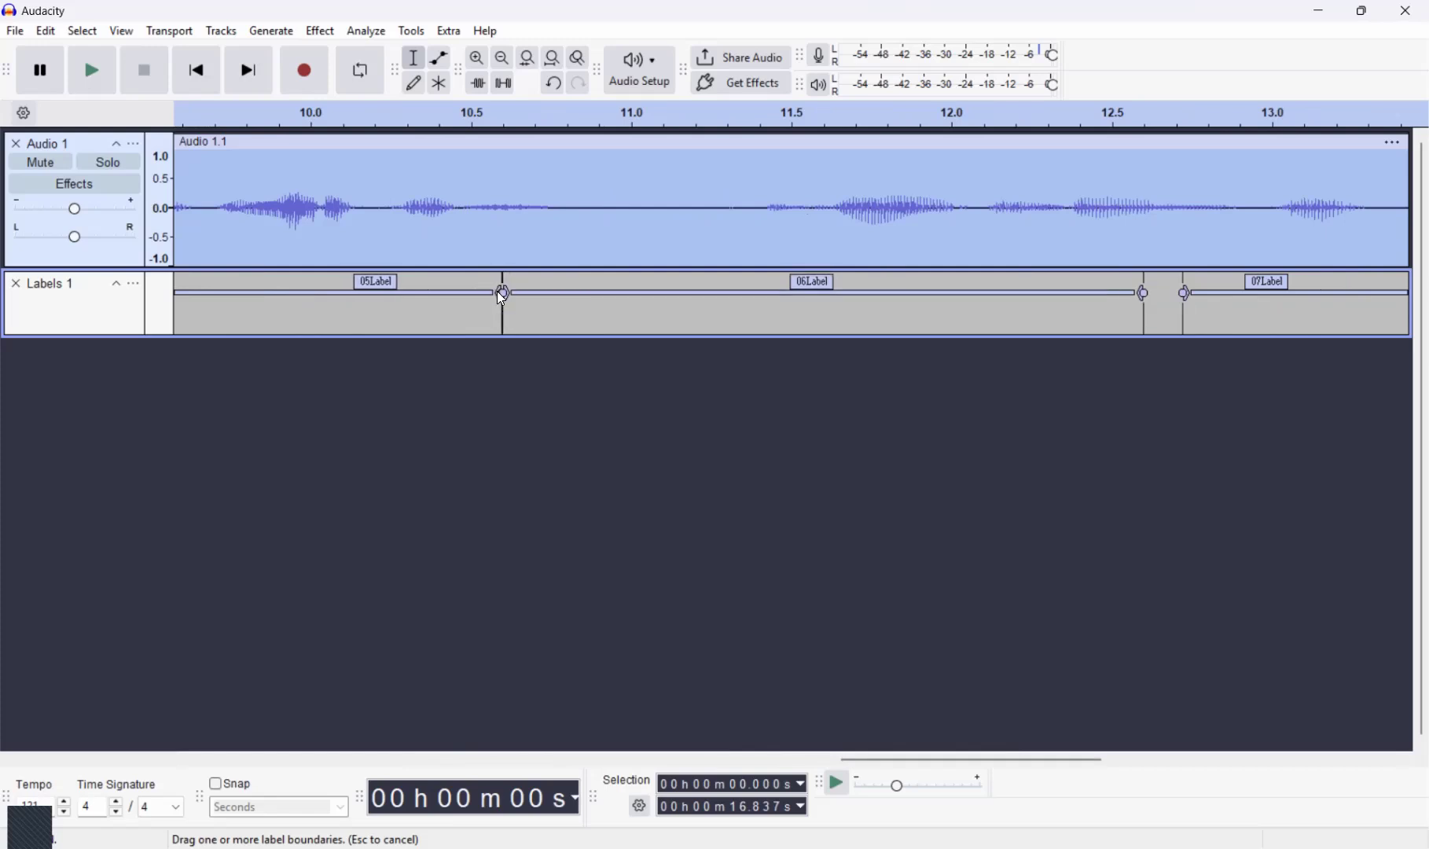
pyautogui.moveTo(878, 754); pyautogui.dragTo(1157, 751)
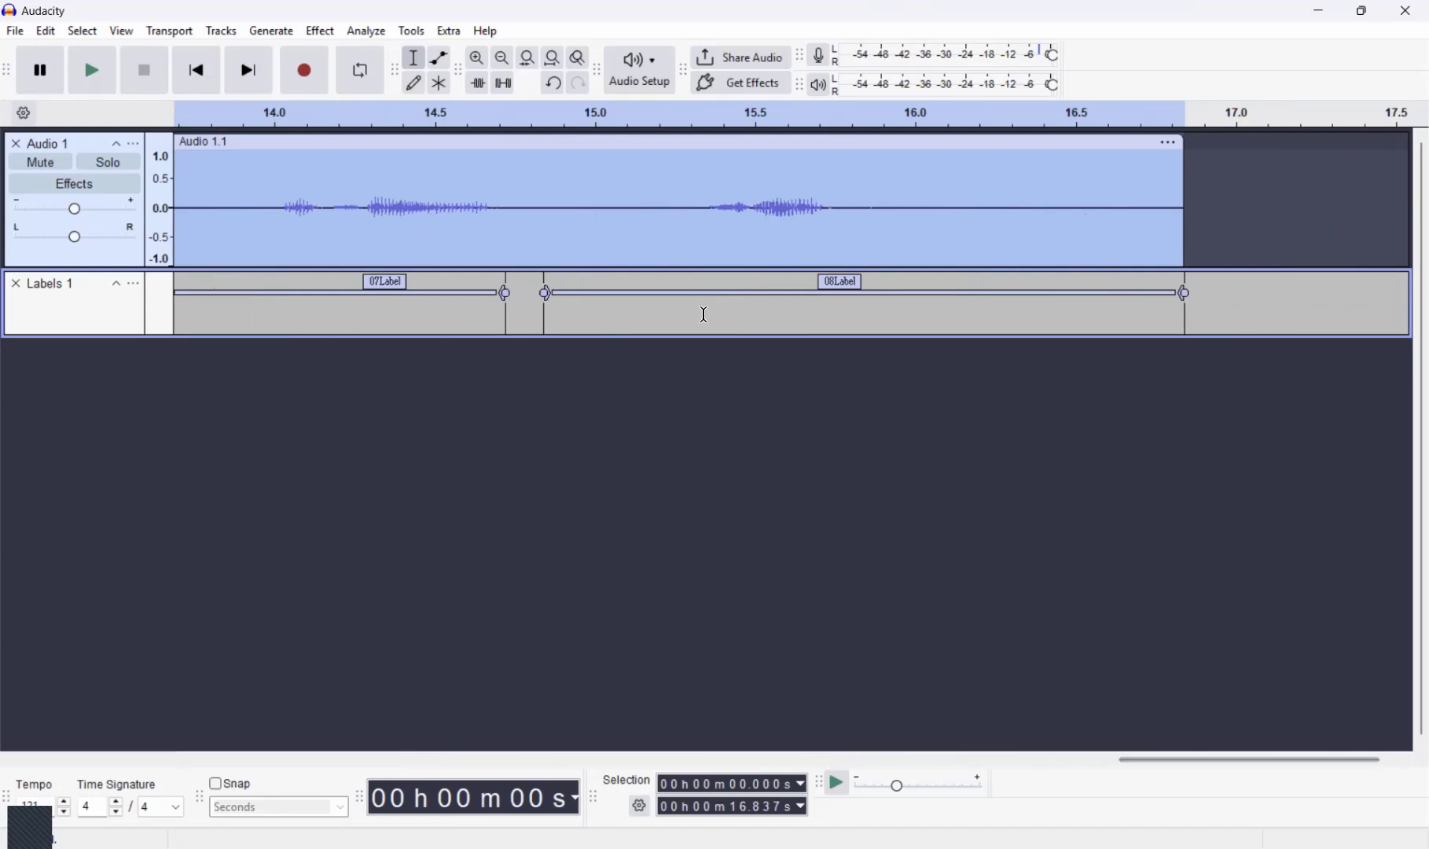
pyautogui.moveTo(505, 293); pyautogui.dragTo(544, 294)
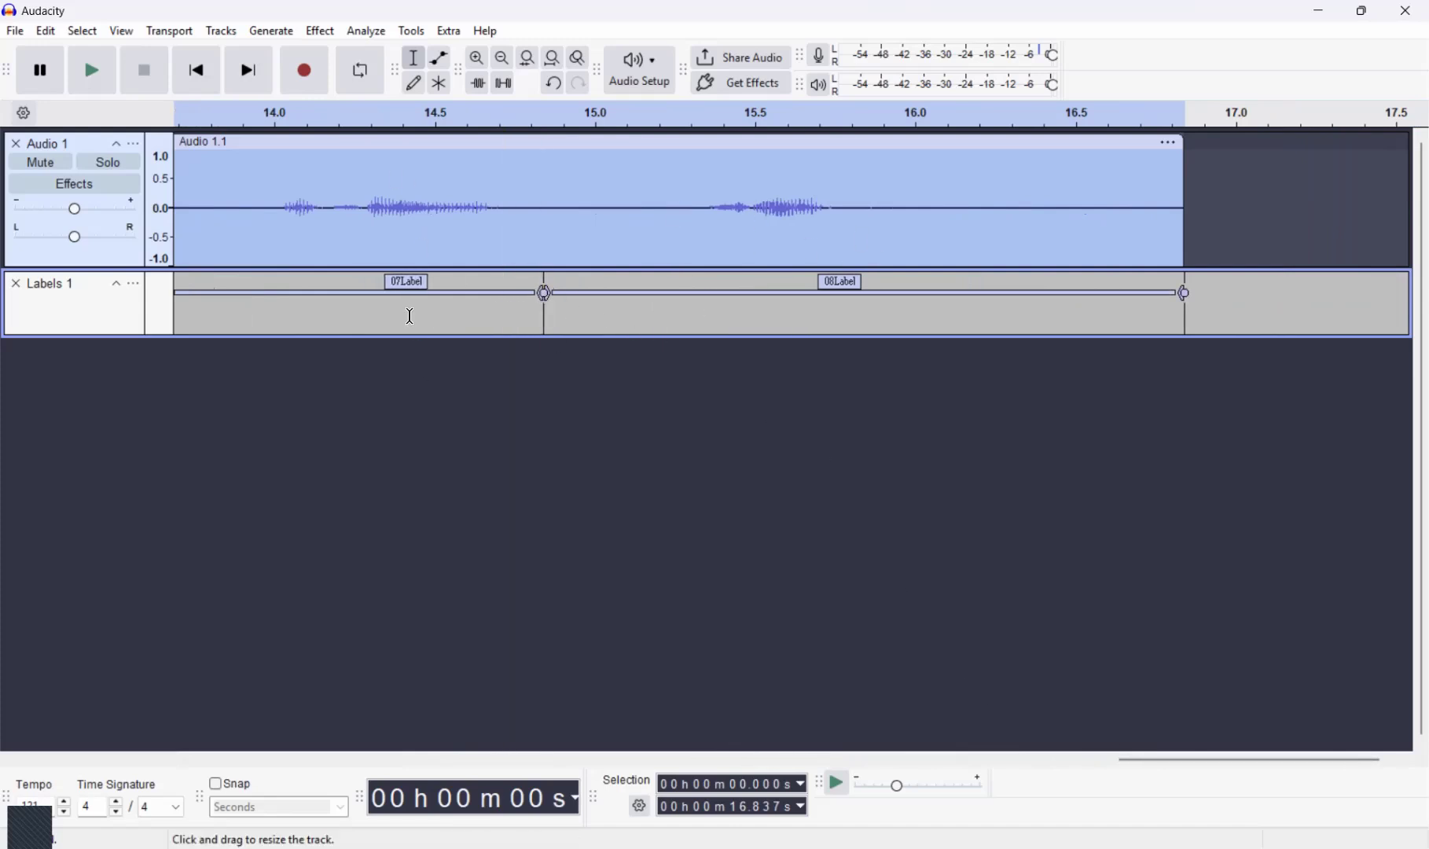
# Rename the 07Label region as "Final Label"
pyautogui.click(412, 285)
pyautogui.press('BackSpace')
pyautogui.press('BackSpace')
pyautogui.press('BackSpace')
pyautogui.press('BackSpace')
pyautogui.press('BackSpace')
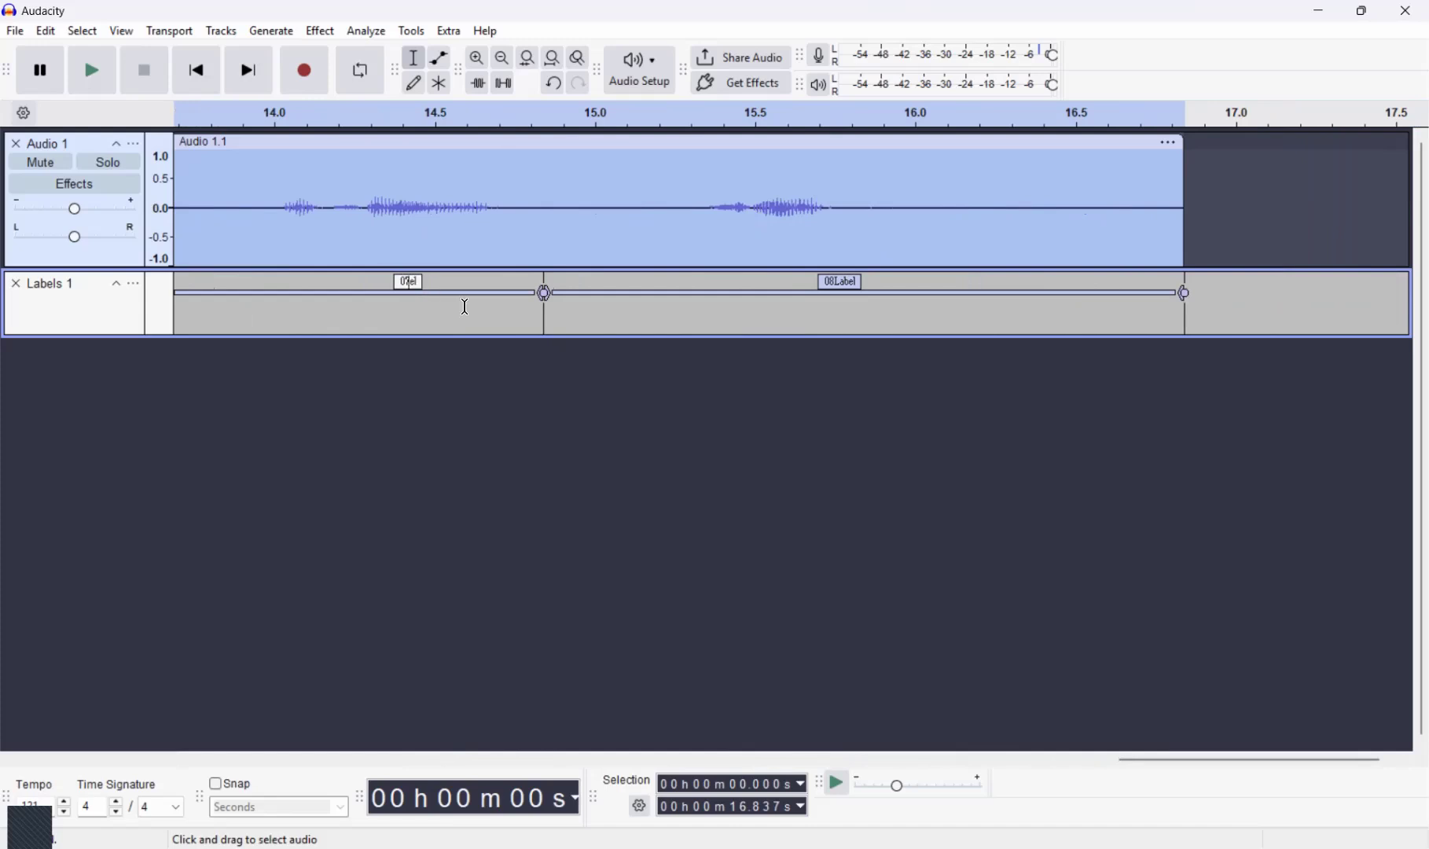
pyautogui.press('Delete')
pyautogui.press('Delete')
pyautogui.write('Final Label')
pyautogui.press('Return')
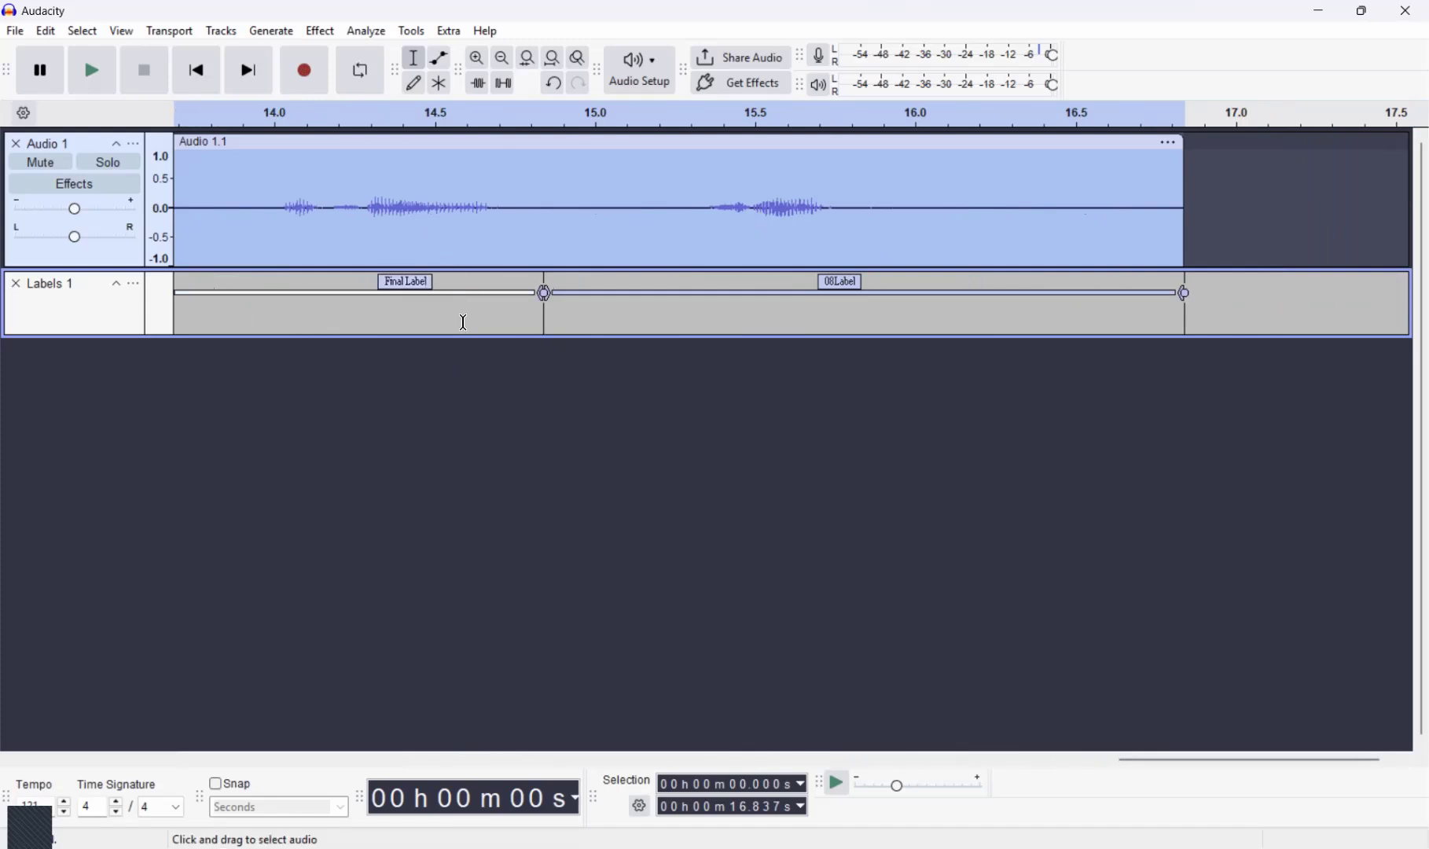
pyautogui.click(463, 316)
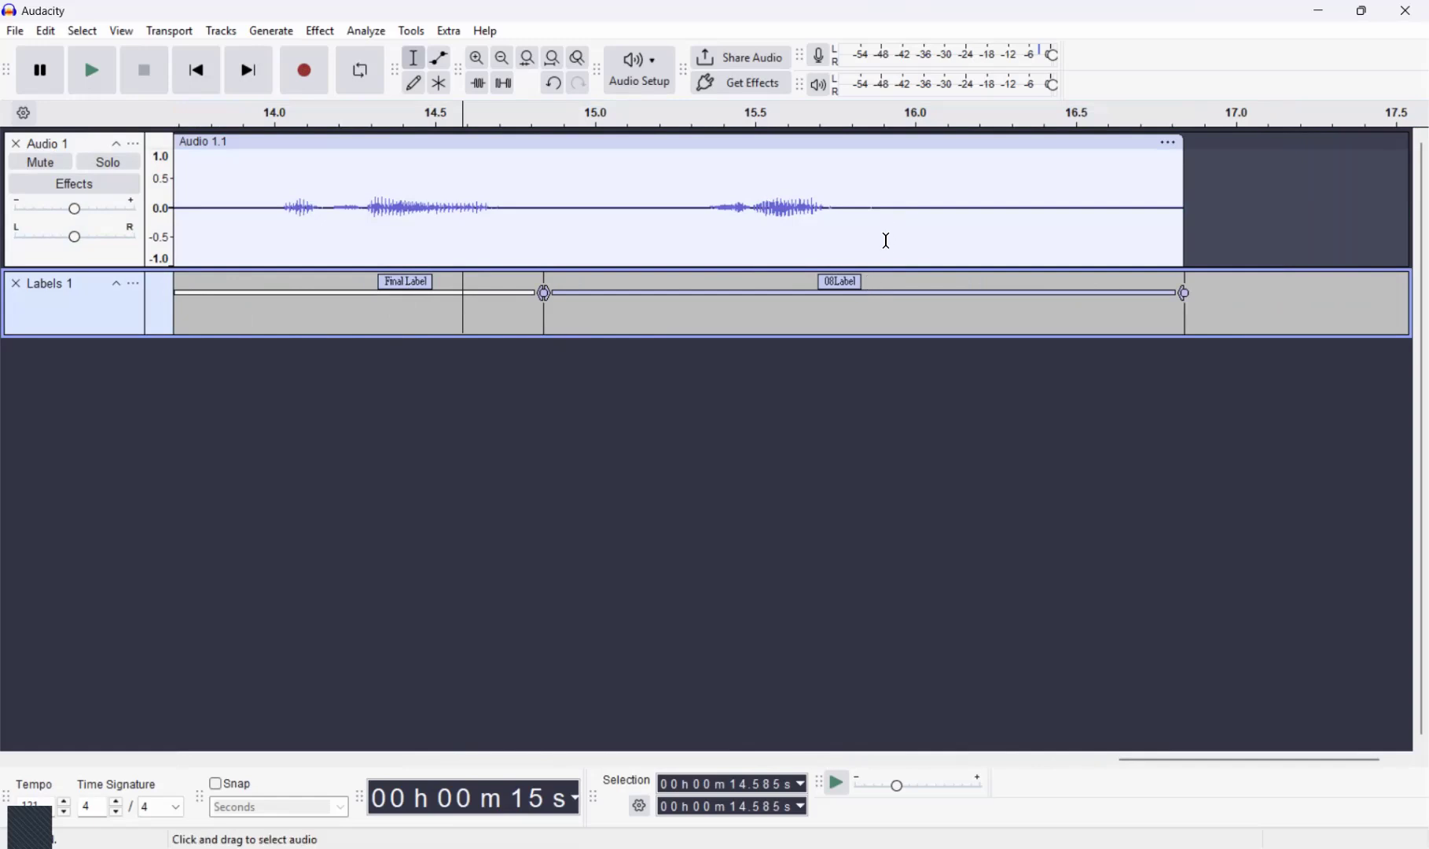
# Select the whole recording, run the ACX Check code in the Nyquist Prompt, and close its report
pyautogui.click(396, 144)
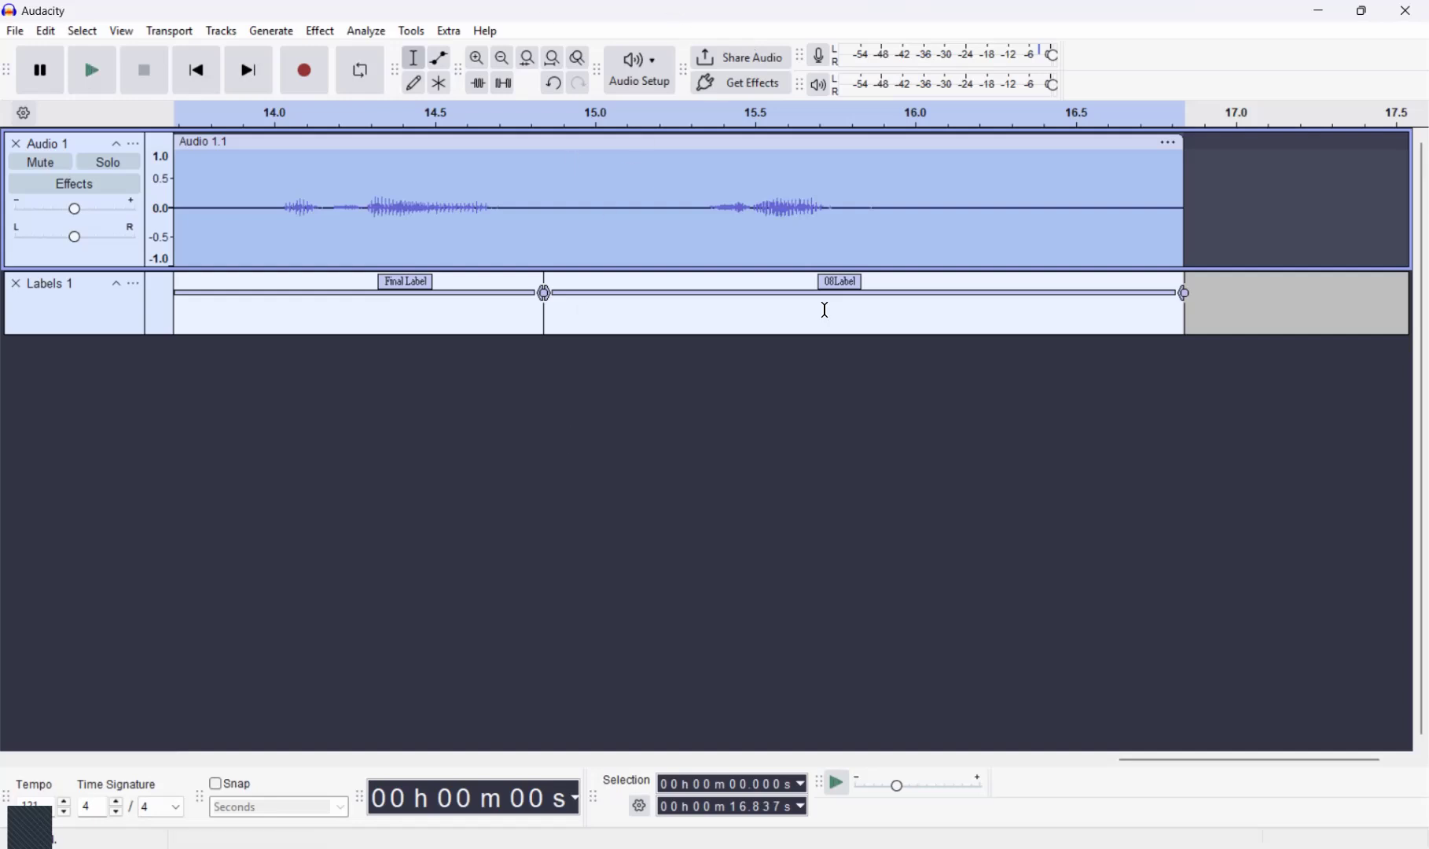
pyautogui.click(409, 35)
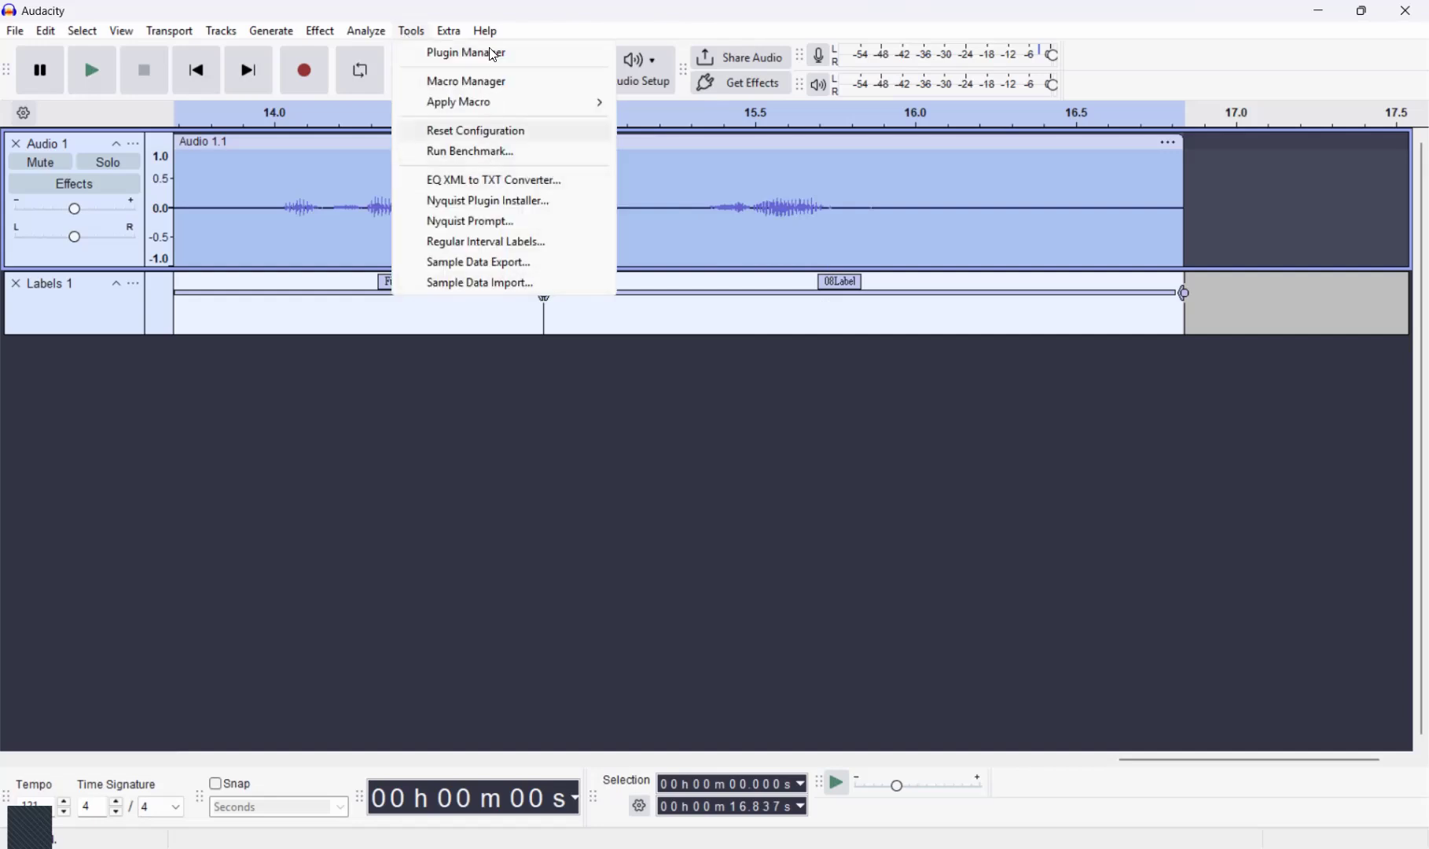
pyautogui.click(523, 222)
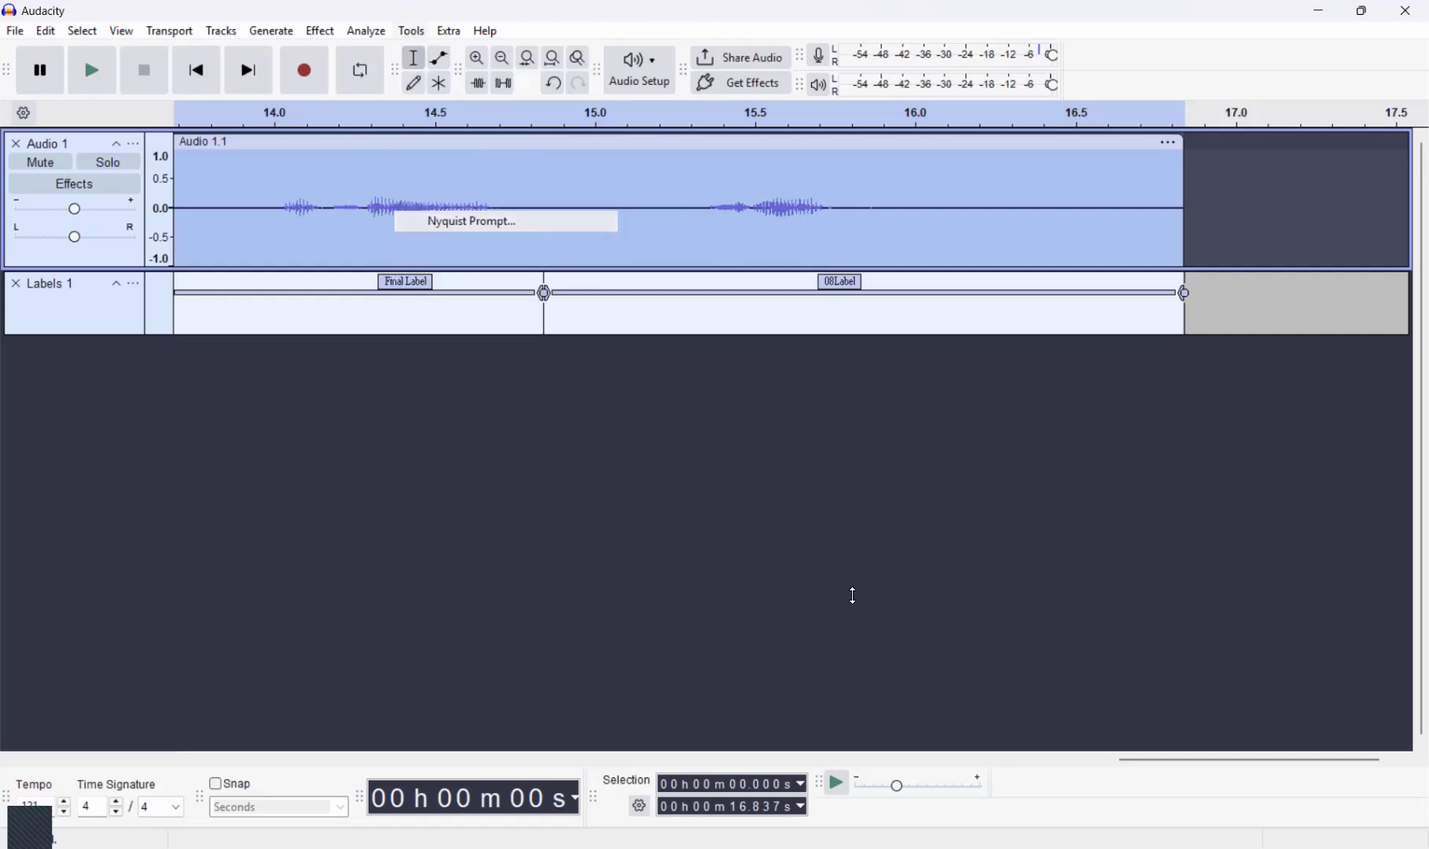
pyautogui.click(908, 571)
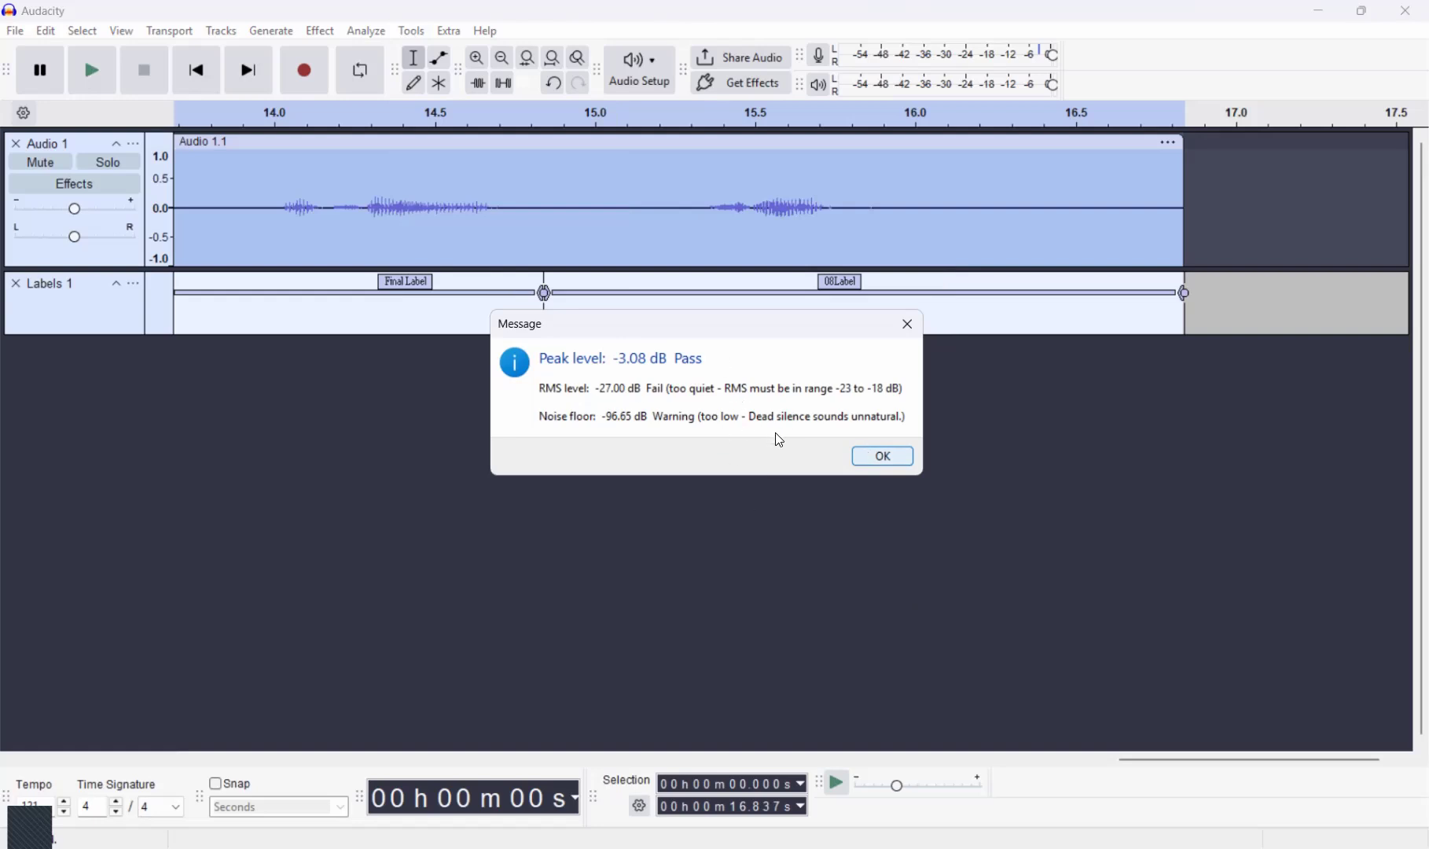
pyautogui.click(880, 456)
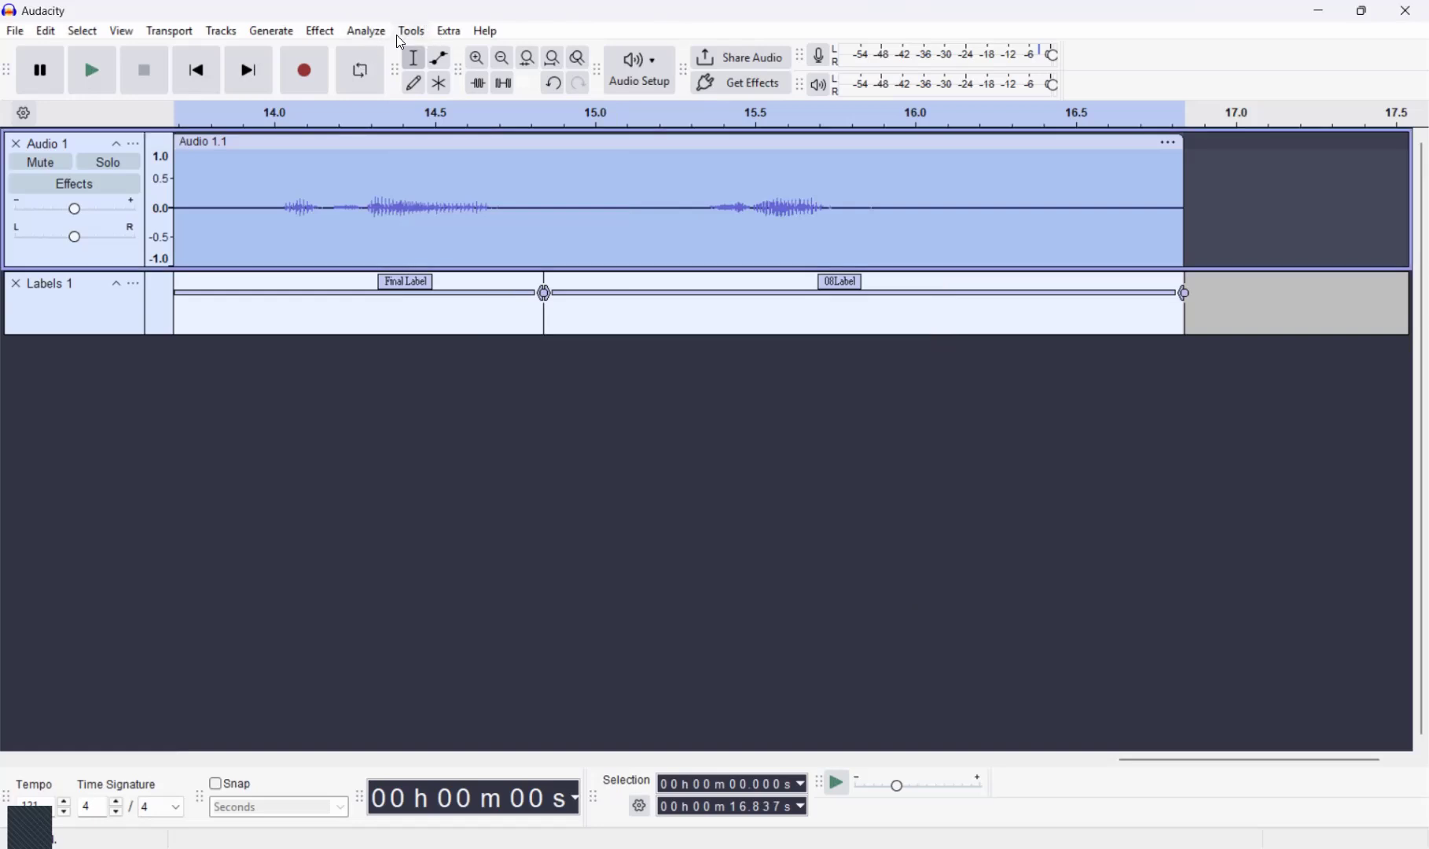
# Apply a saved macro to the selected recording to raise its level
pyautogui.click(411, 33)
pyautogui.moveTo(508, 102)
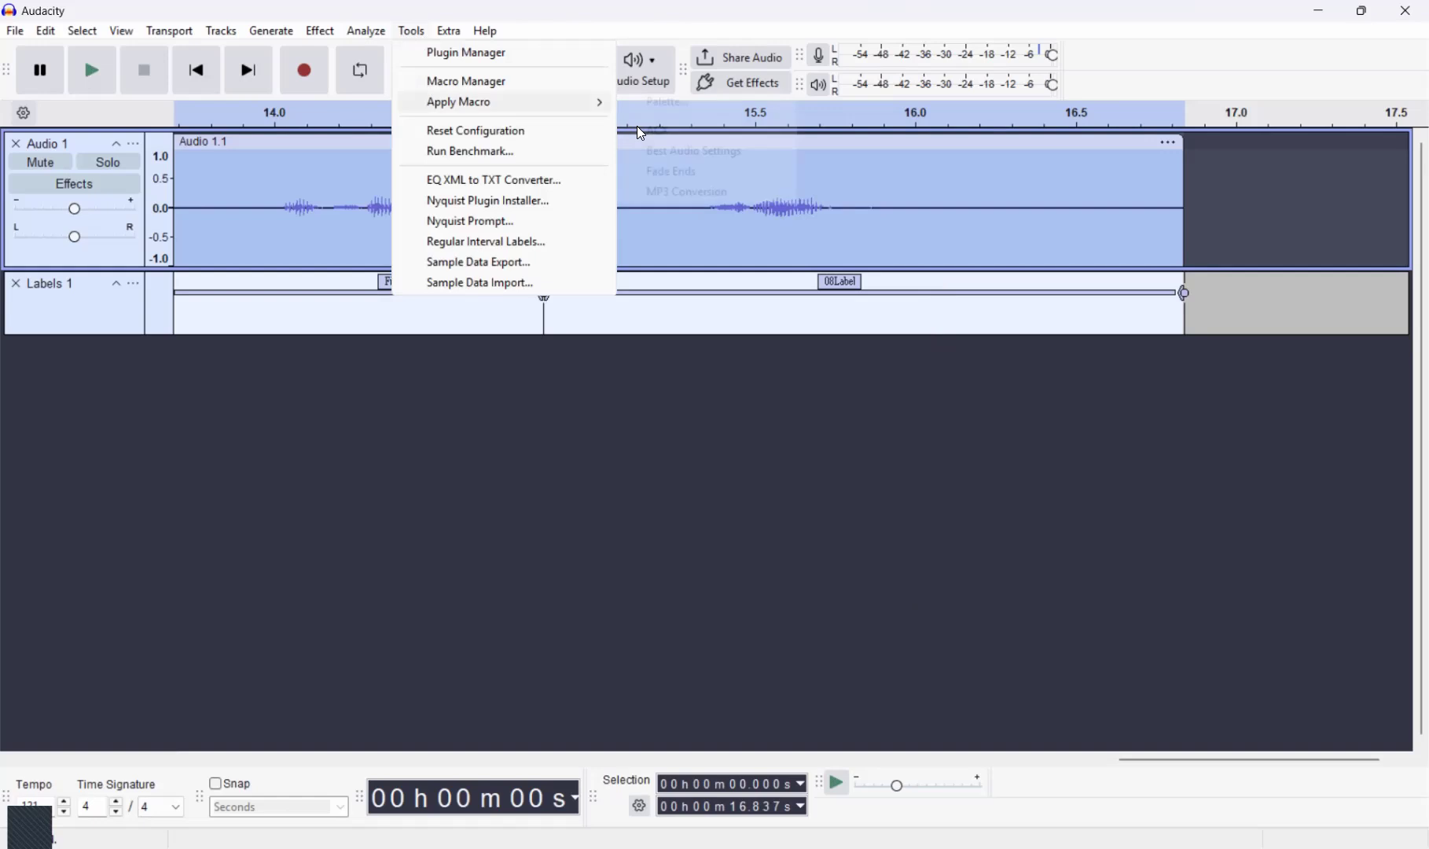
pyautogui.click(822, 519)
# Rerun the ACX Check code in the Nyquist Prompt on the processed recording and close the report
pyautogui.click(412, 32)
pyautogui.click(512, 224)
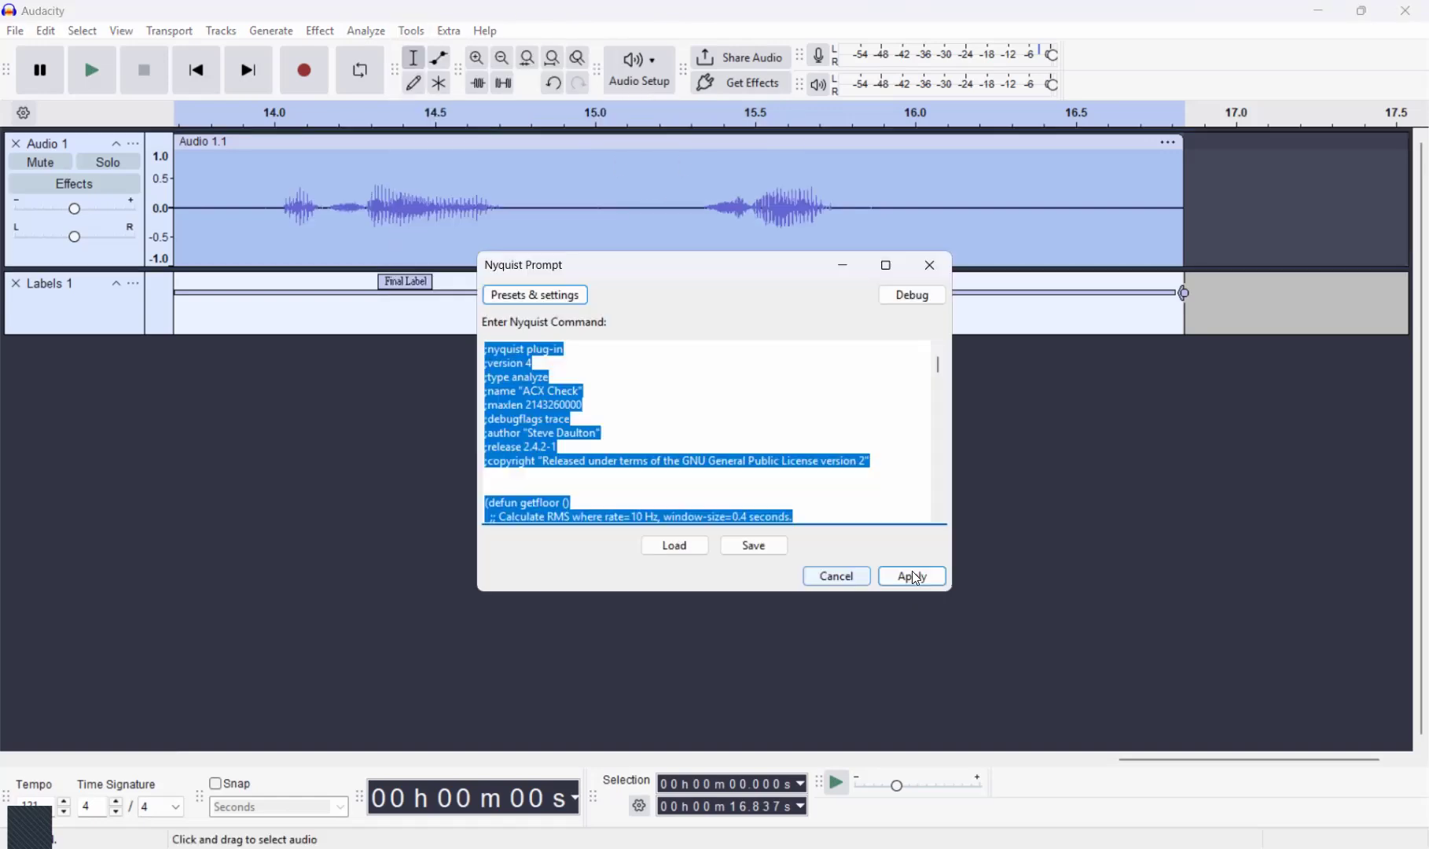
pyautogui.click(913, 577)
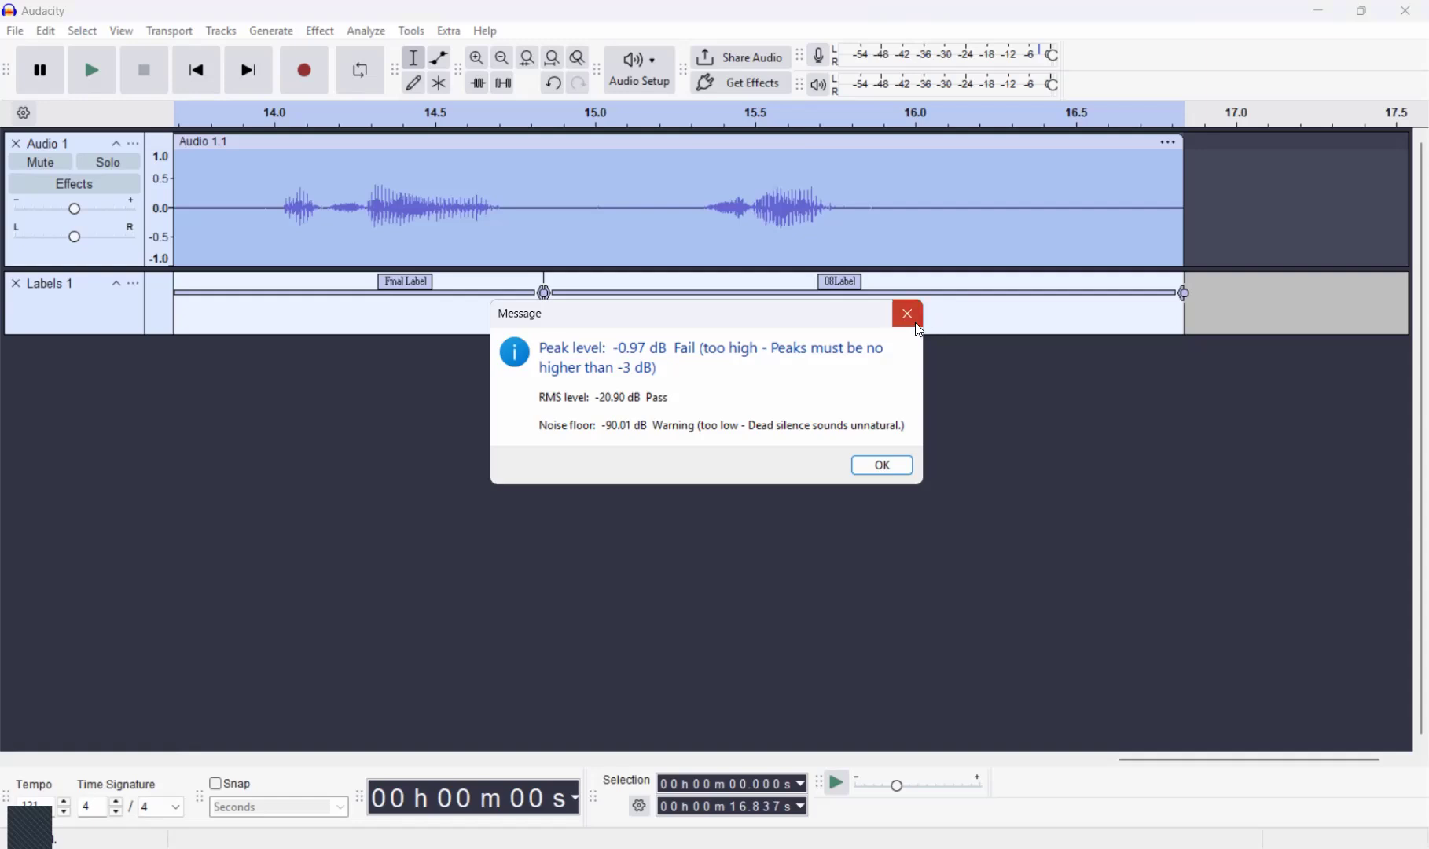
pyautogui.press('Return')
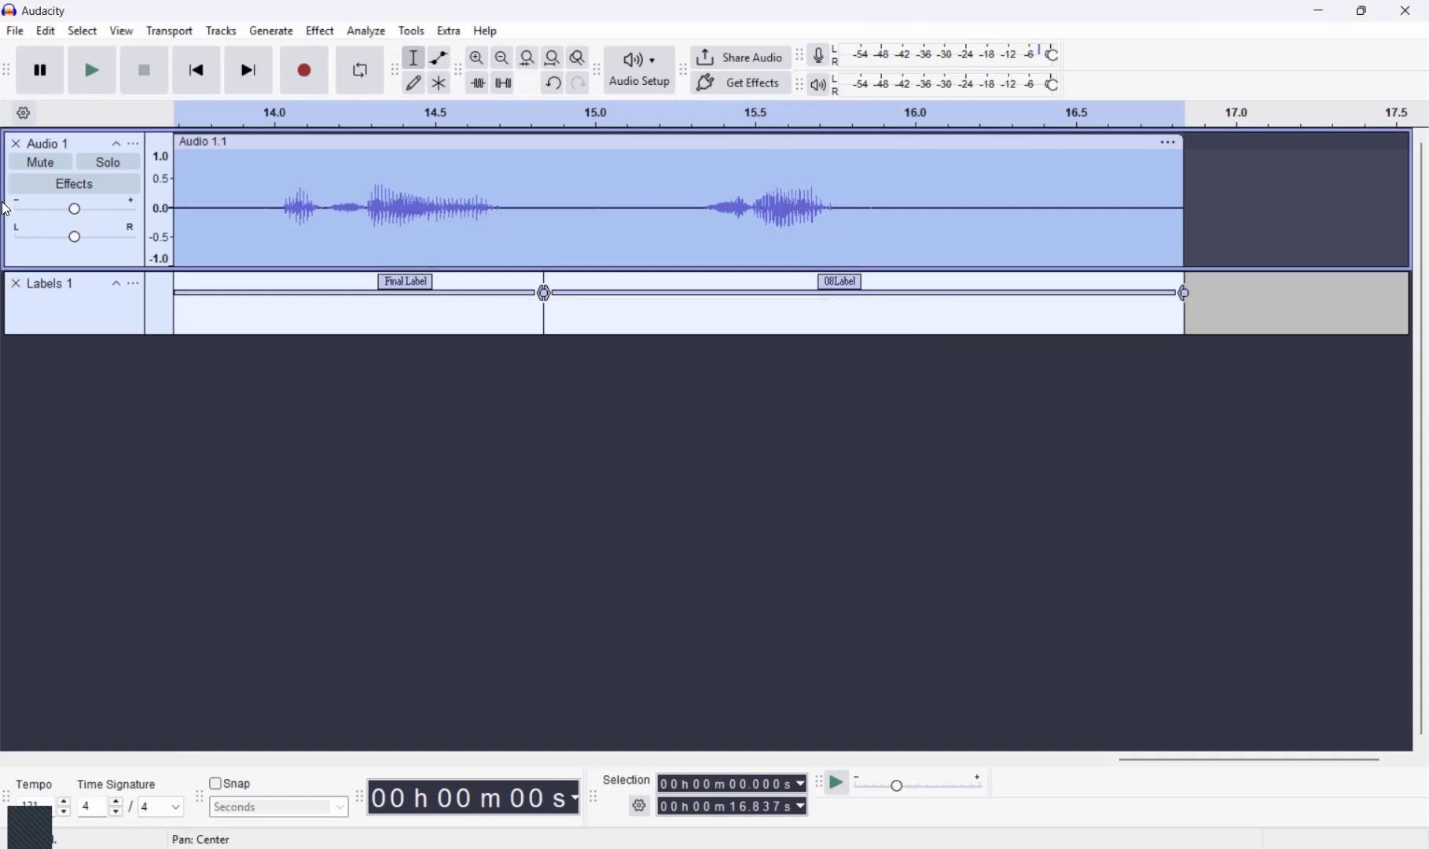
# Reselect only the Audio 1.1 clip, repeat the ACX Check from the Nyquist Prompt, and dismiss the report
pyautogui.click(229, 212)
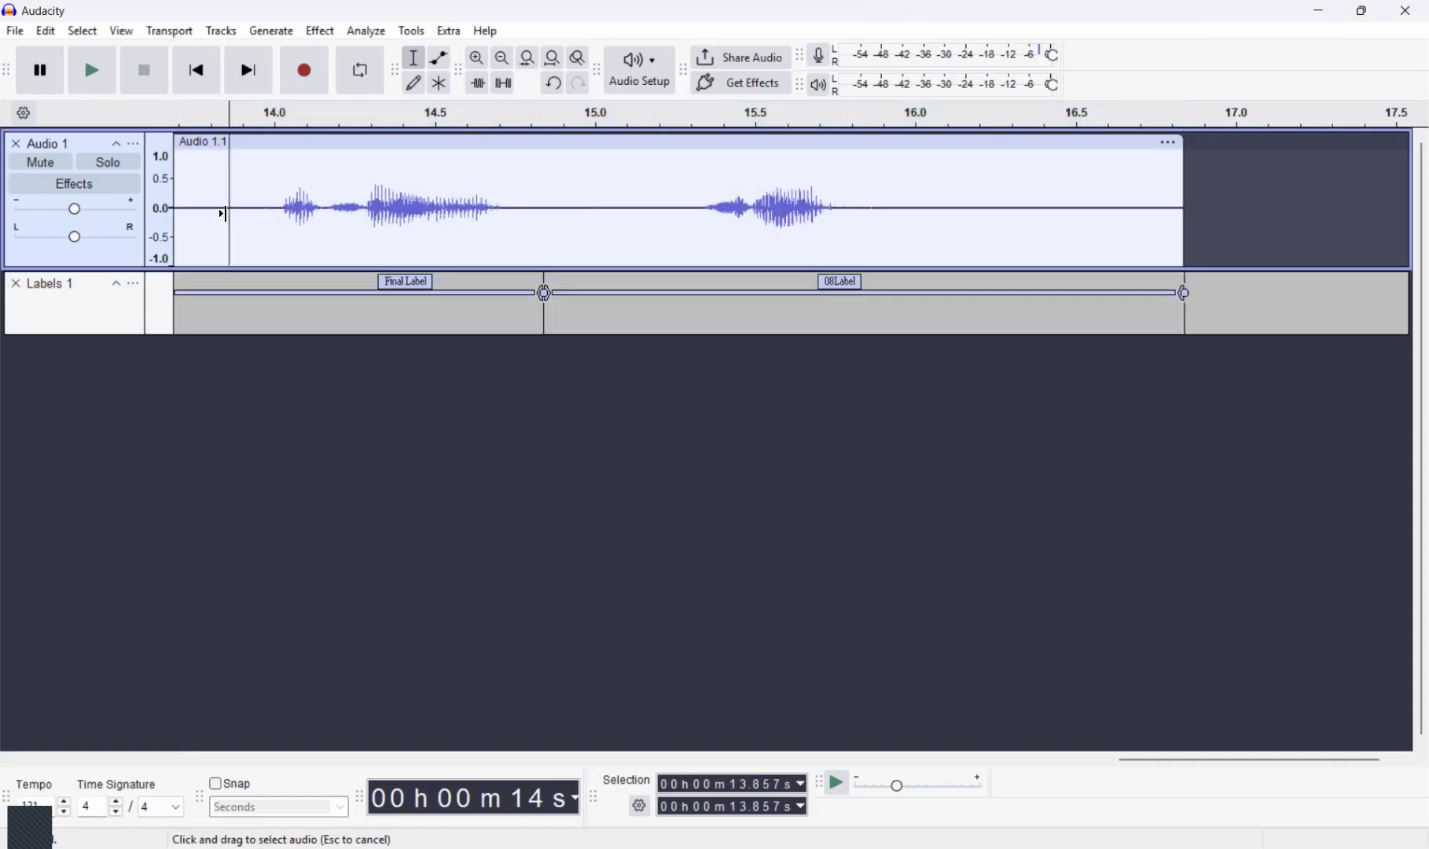
pyautogui.click(205, 139)
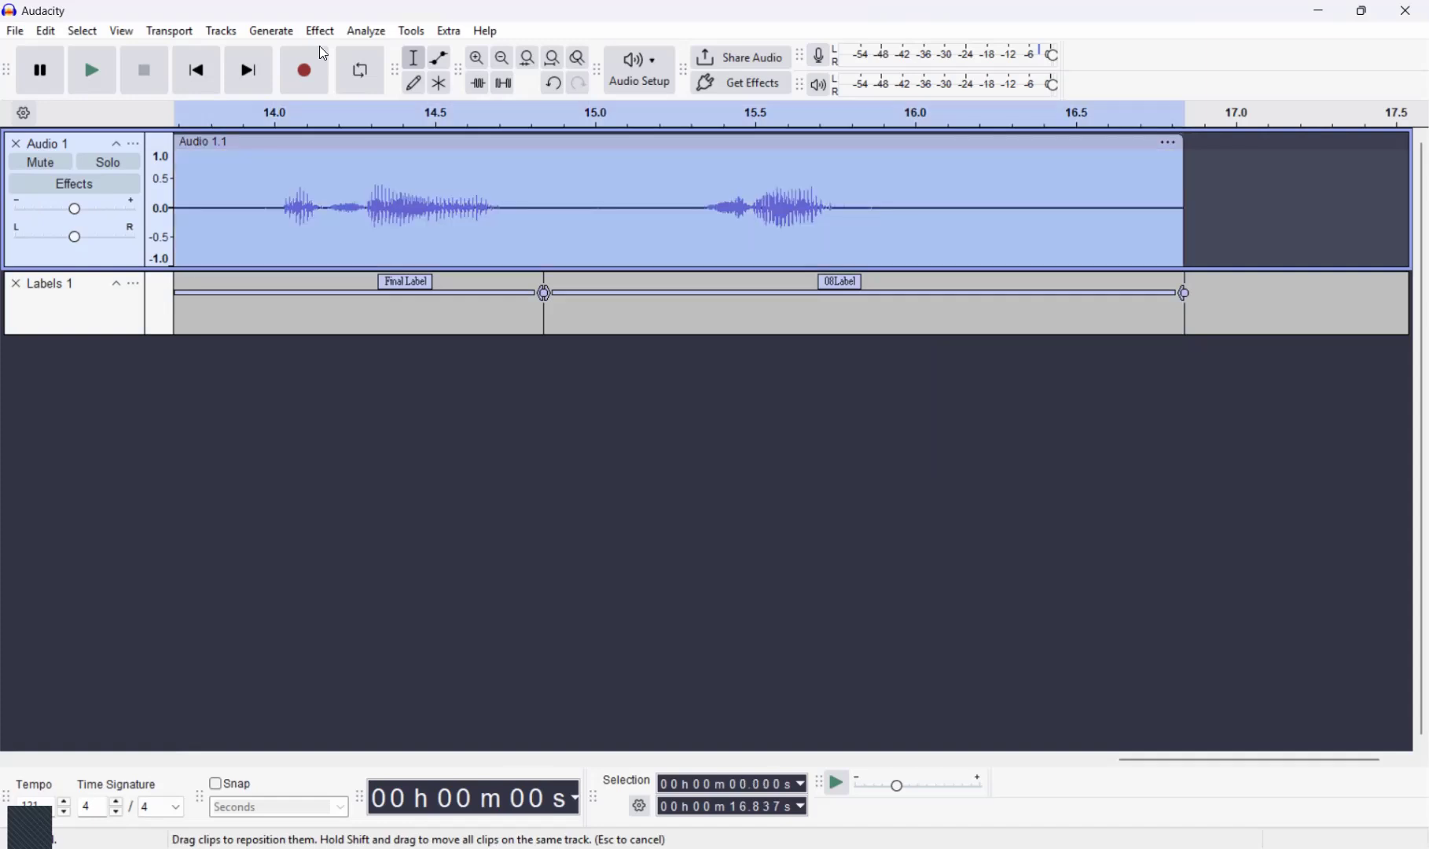
pyautogui.click(416, 32)
pyautogui.click(523, 231)
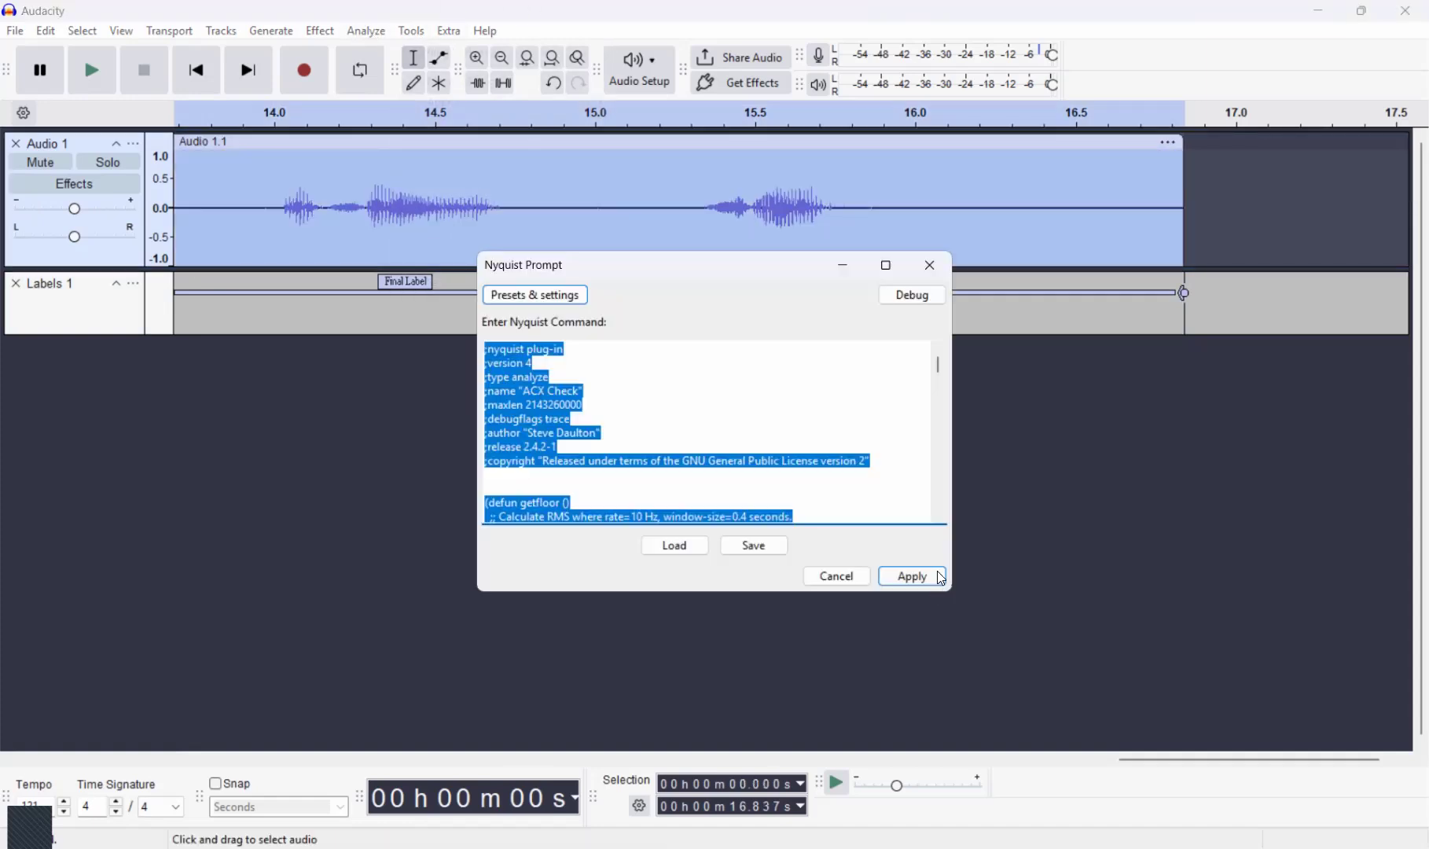
pyautogui.click(912, 577)
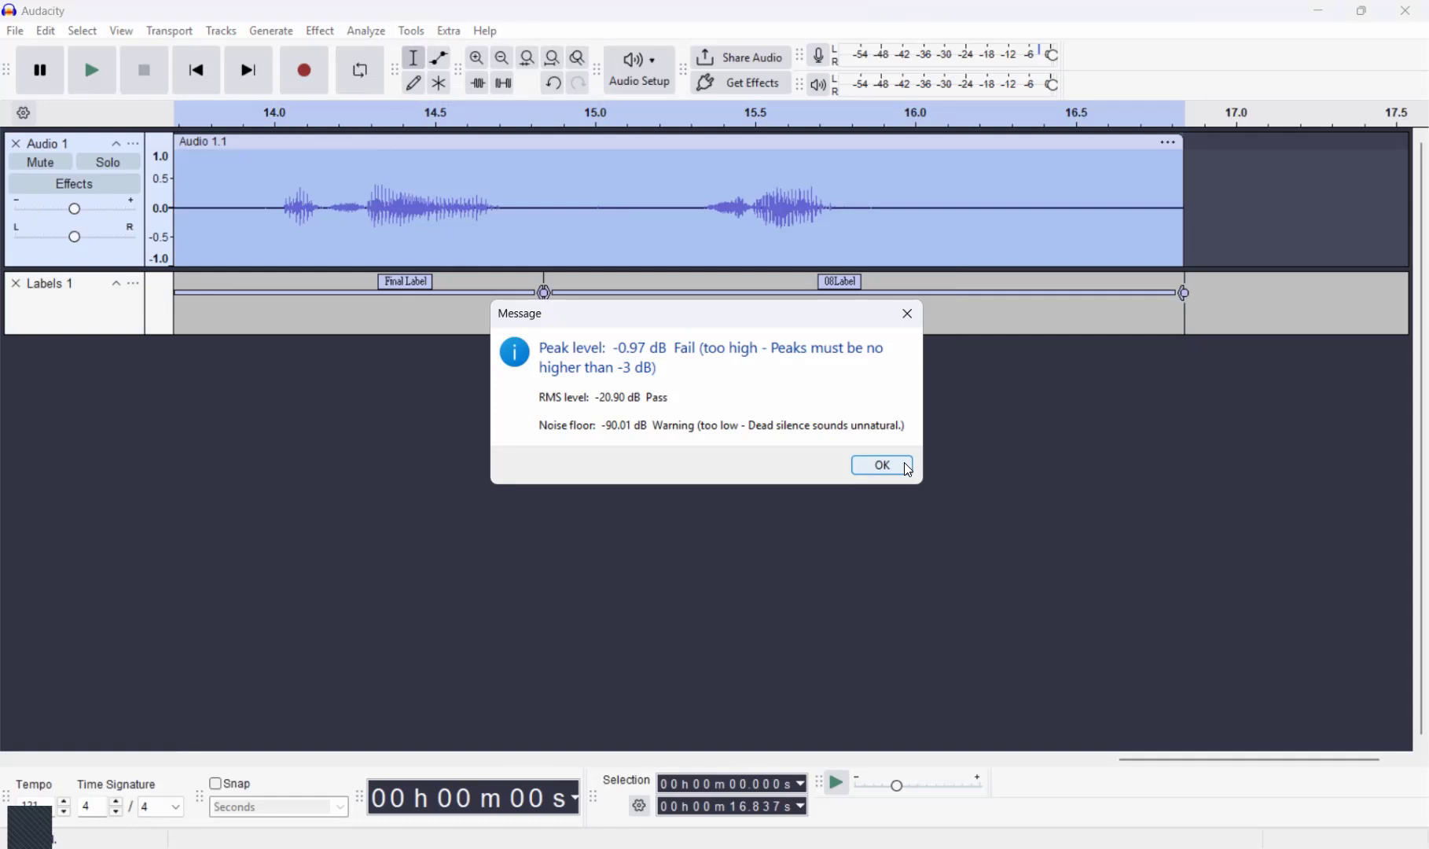
pyautogui.click(900, 465)
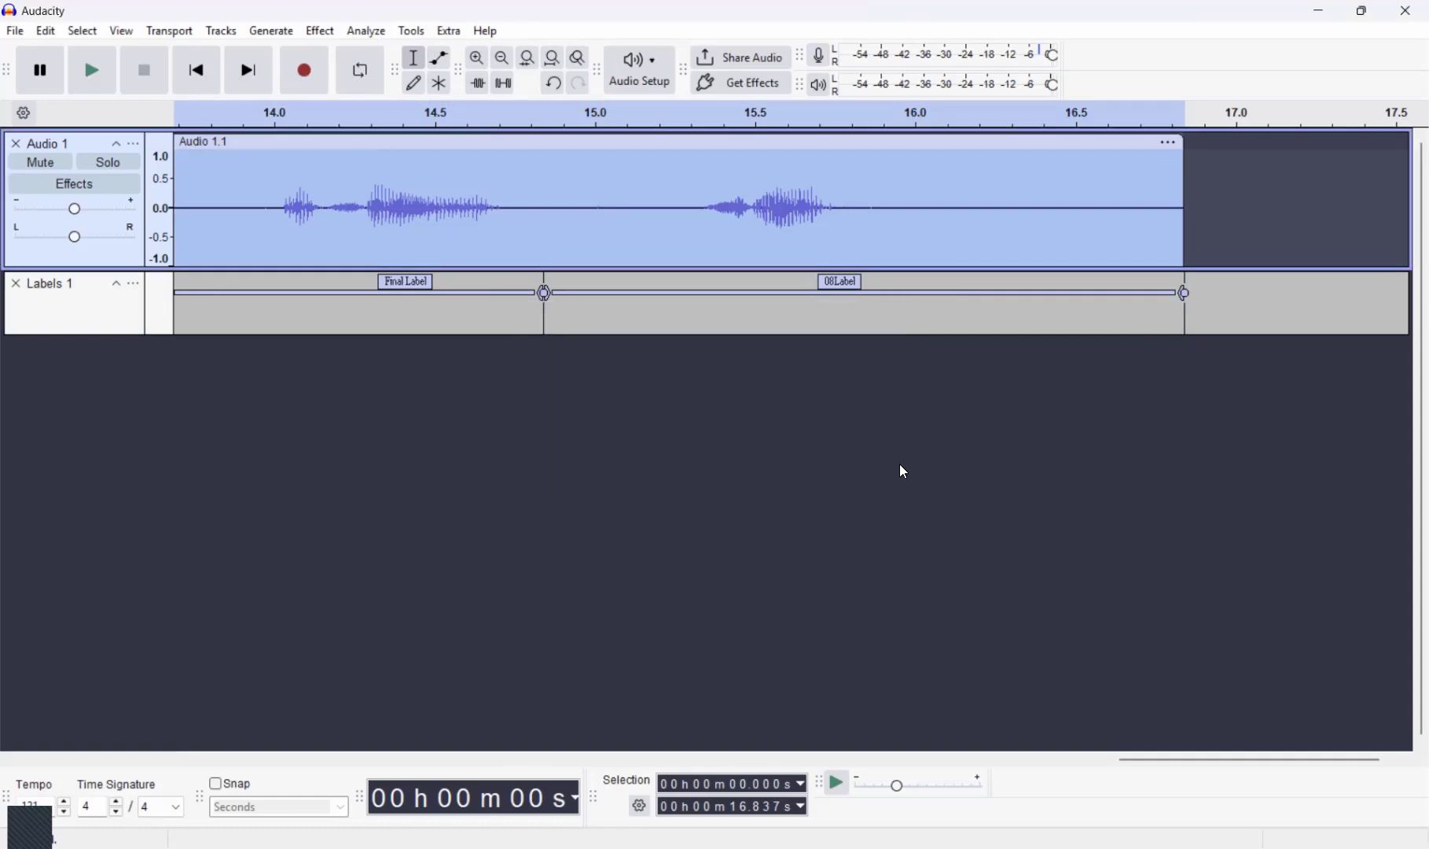
pyautogui.click(339, 32)
pyautogui.moveTo(408, 244)
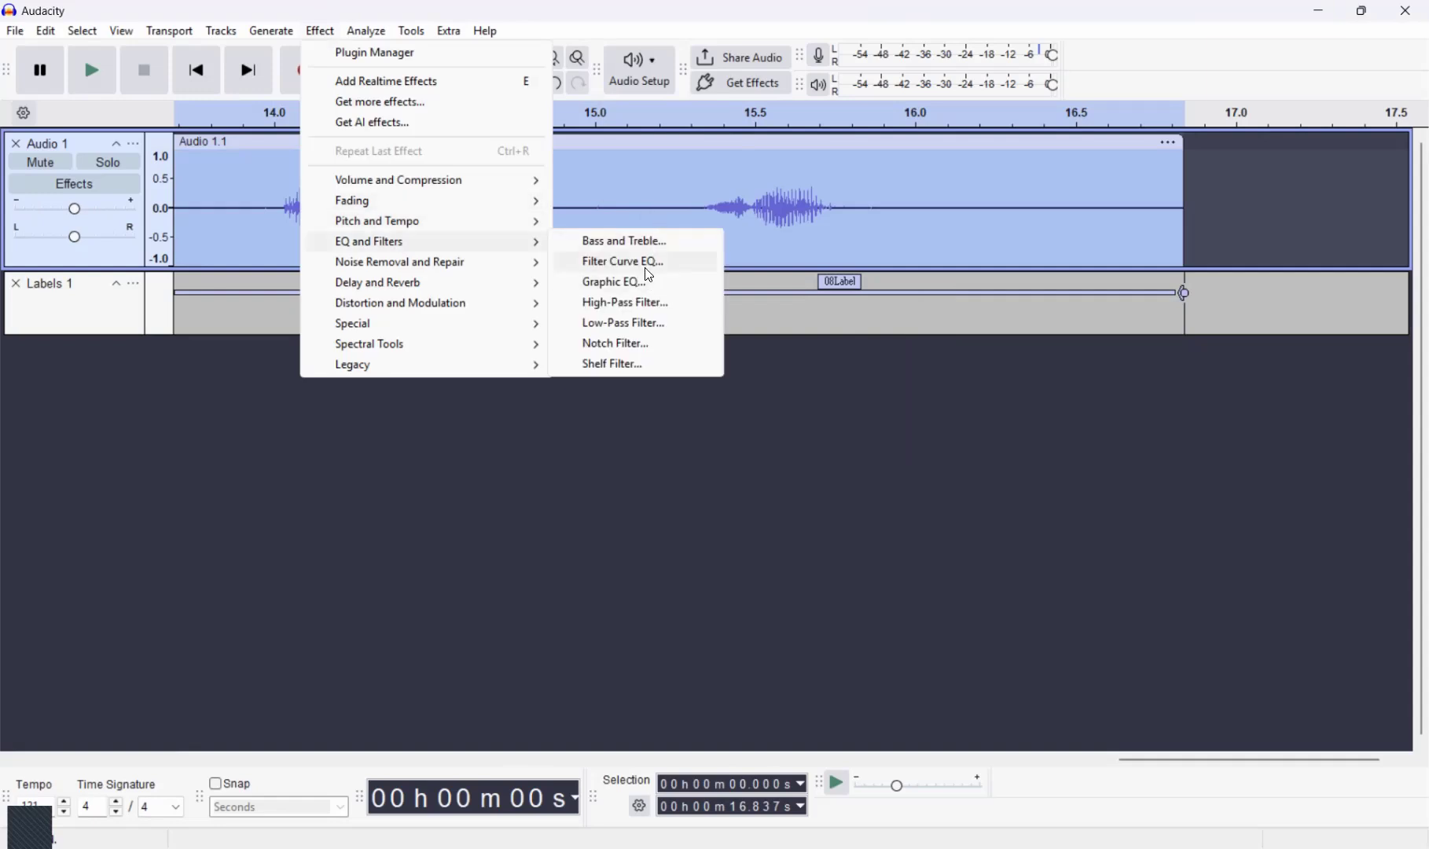
pyautogui.click(772, 454)
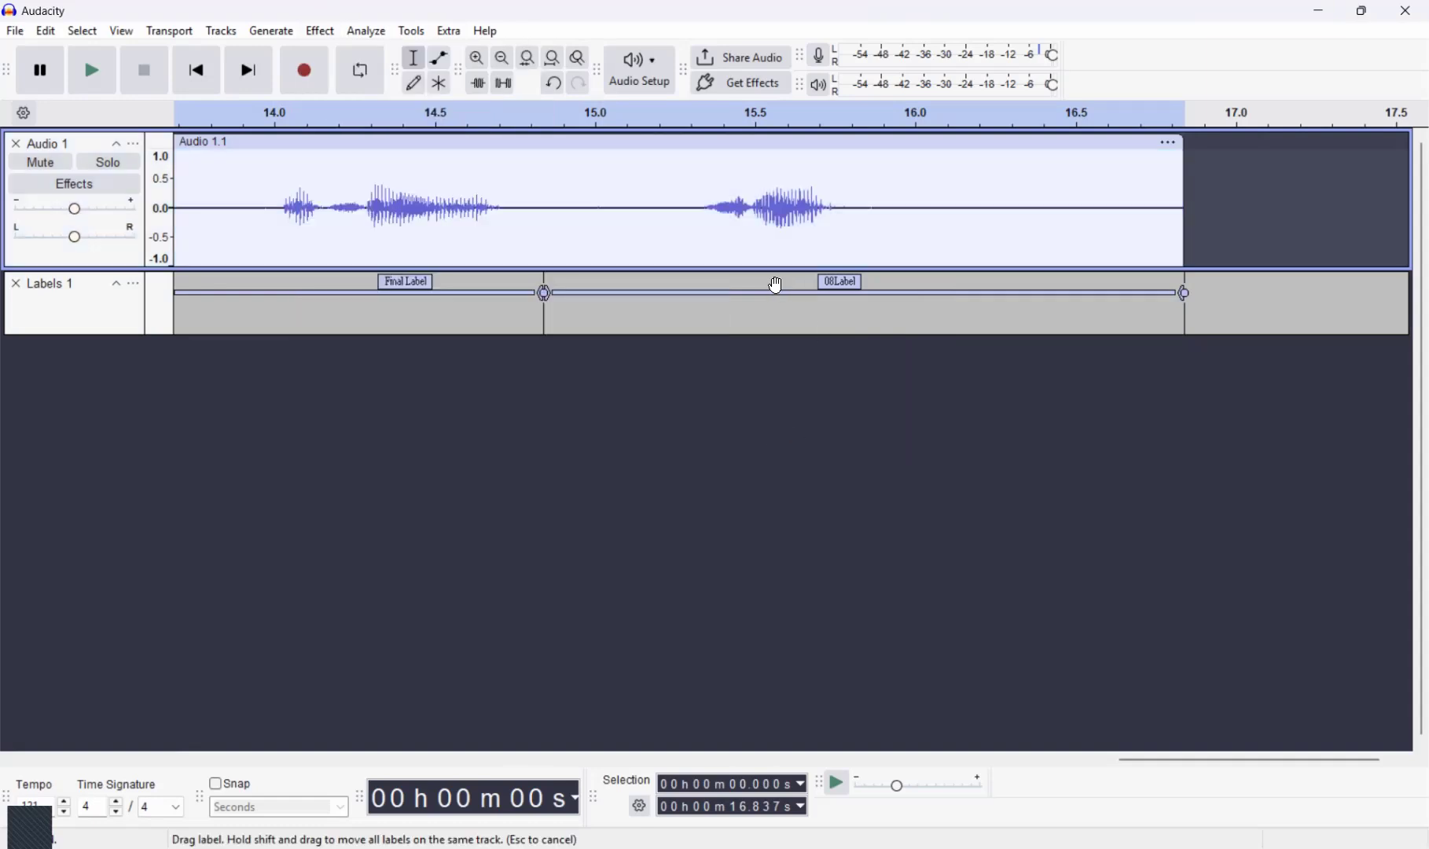
# Select all audio and labels from the start of the project, then run the ACX Check code again and close its report
pyautogui.moveTo(1280, 761); pyautogui.dragTo(355, 761)
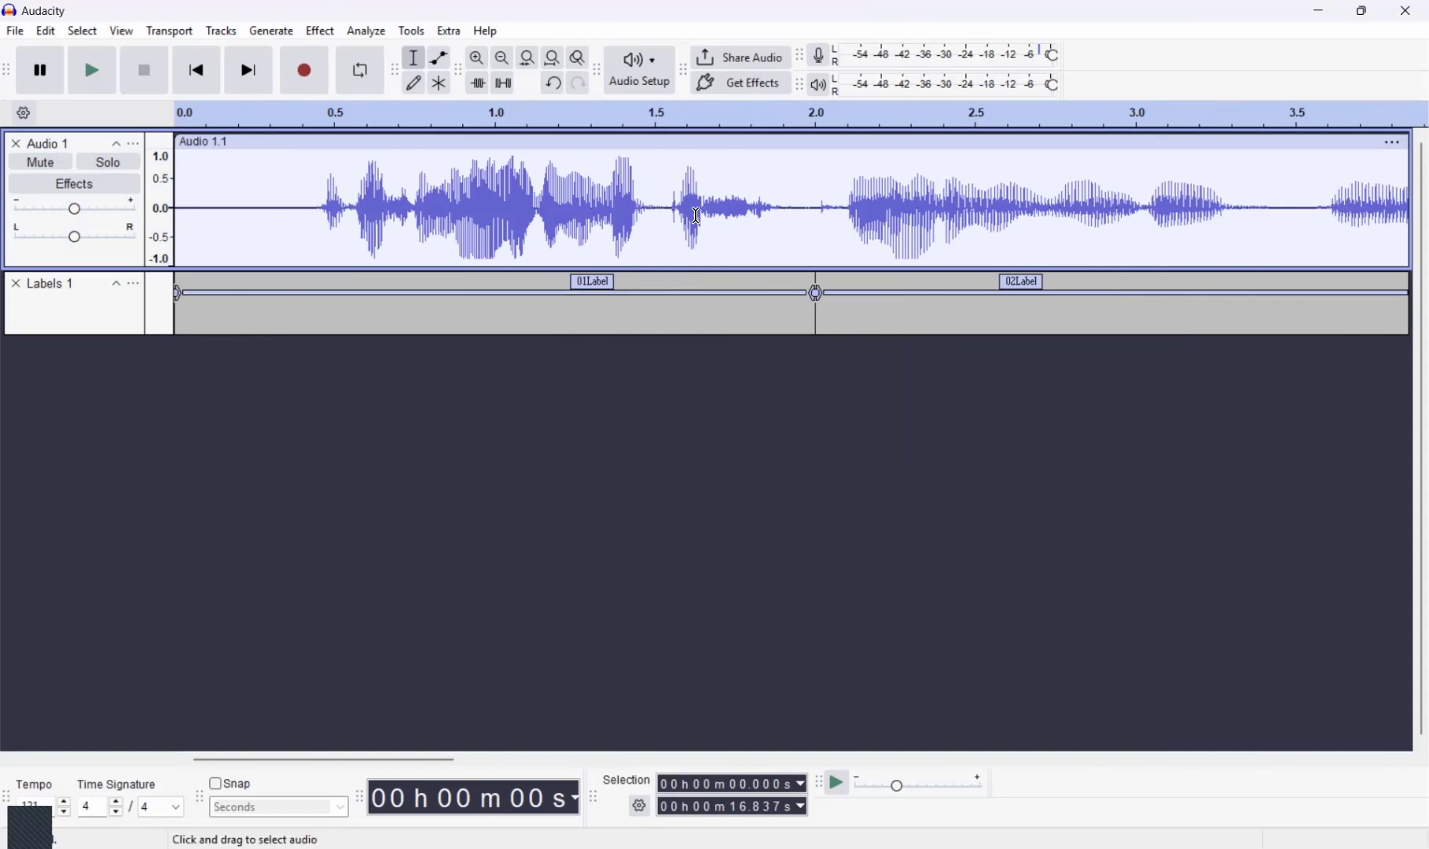
pyautogui.click(790, 160)
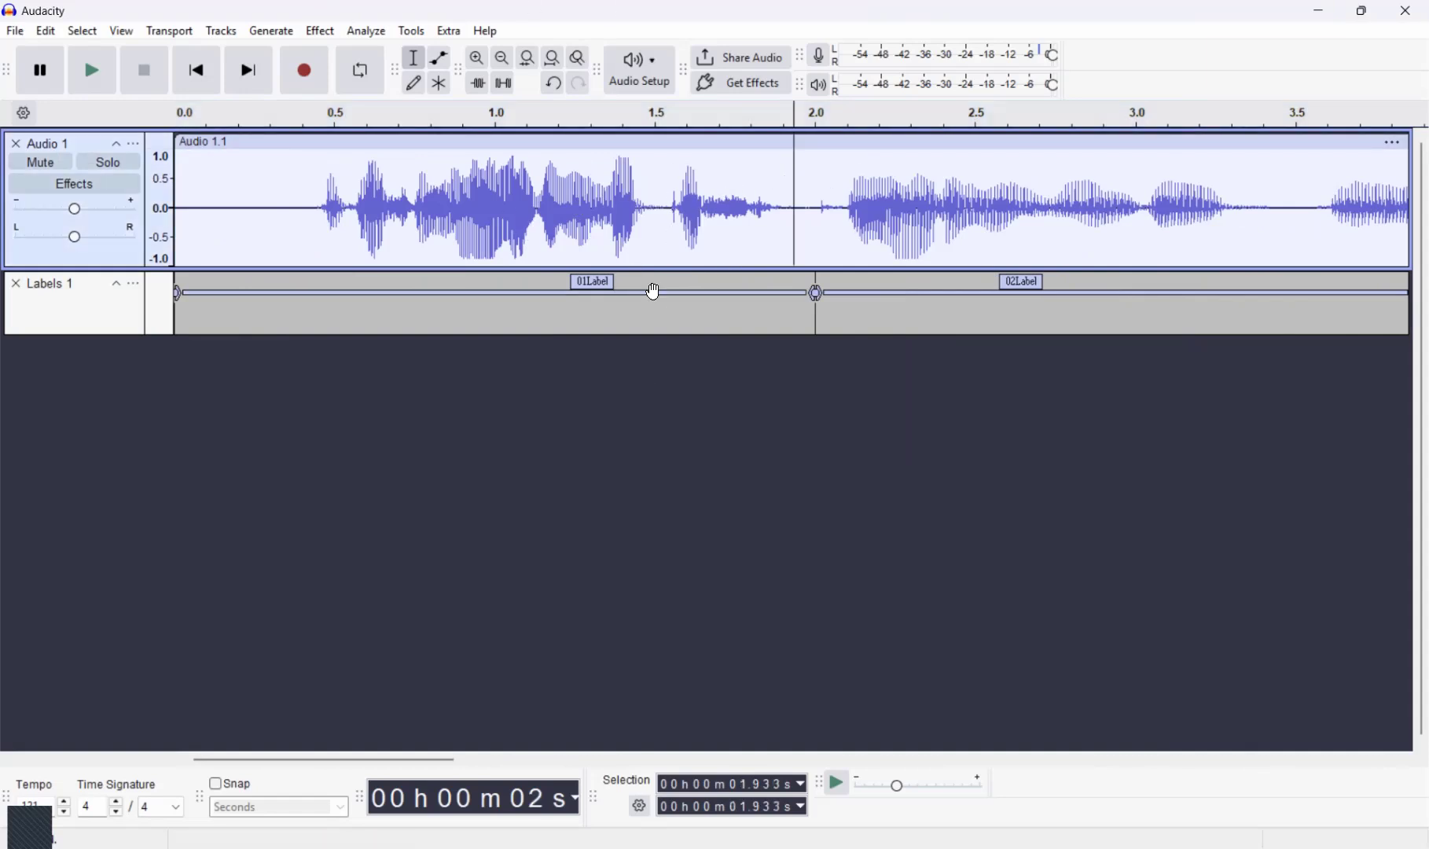
pyautogui.hotkey('ctrl', 'a')
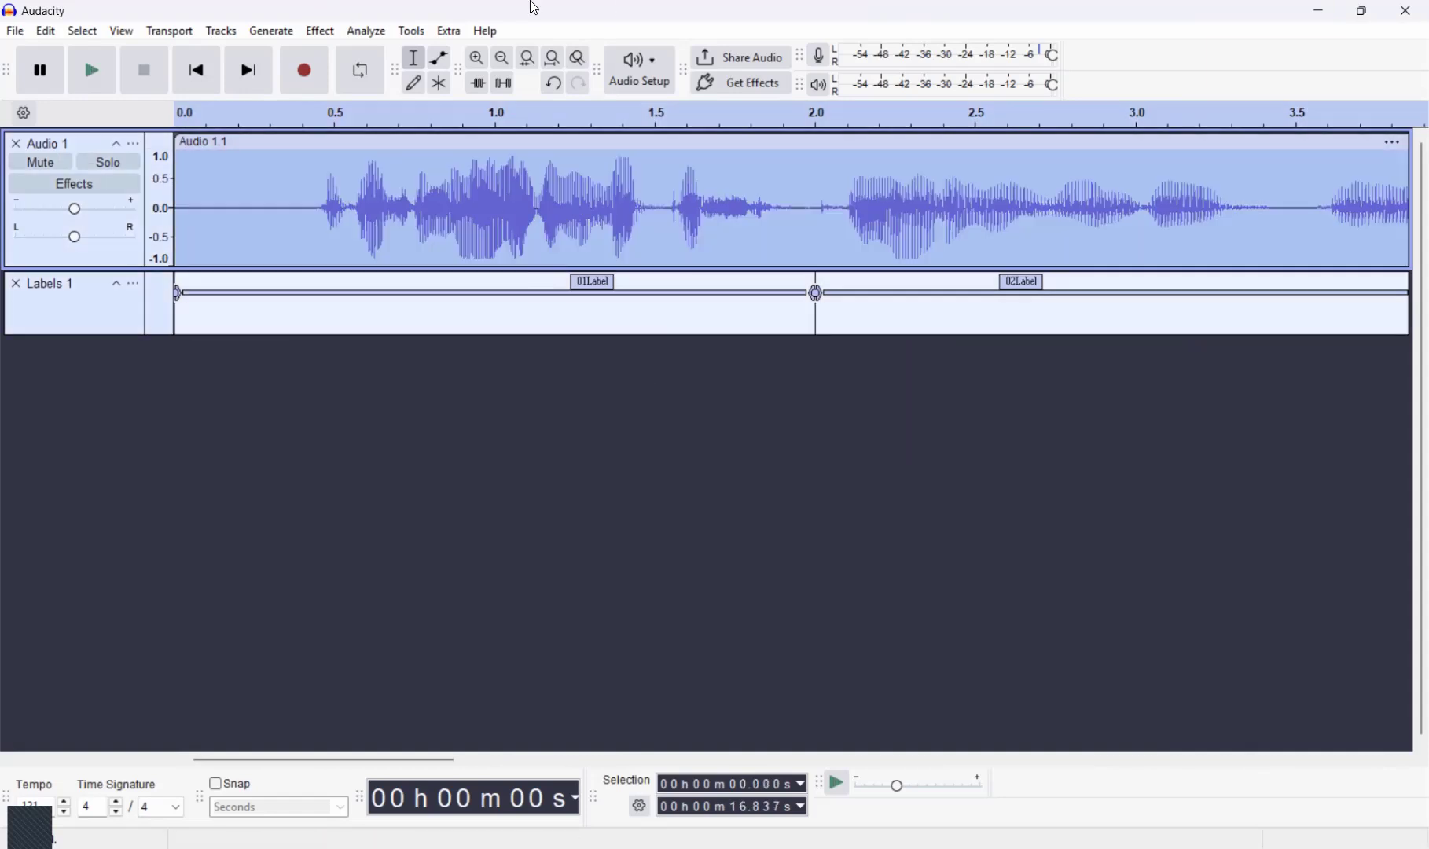
pyautogui.click(414, 33)
pyautogui.click(516, 228)
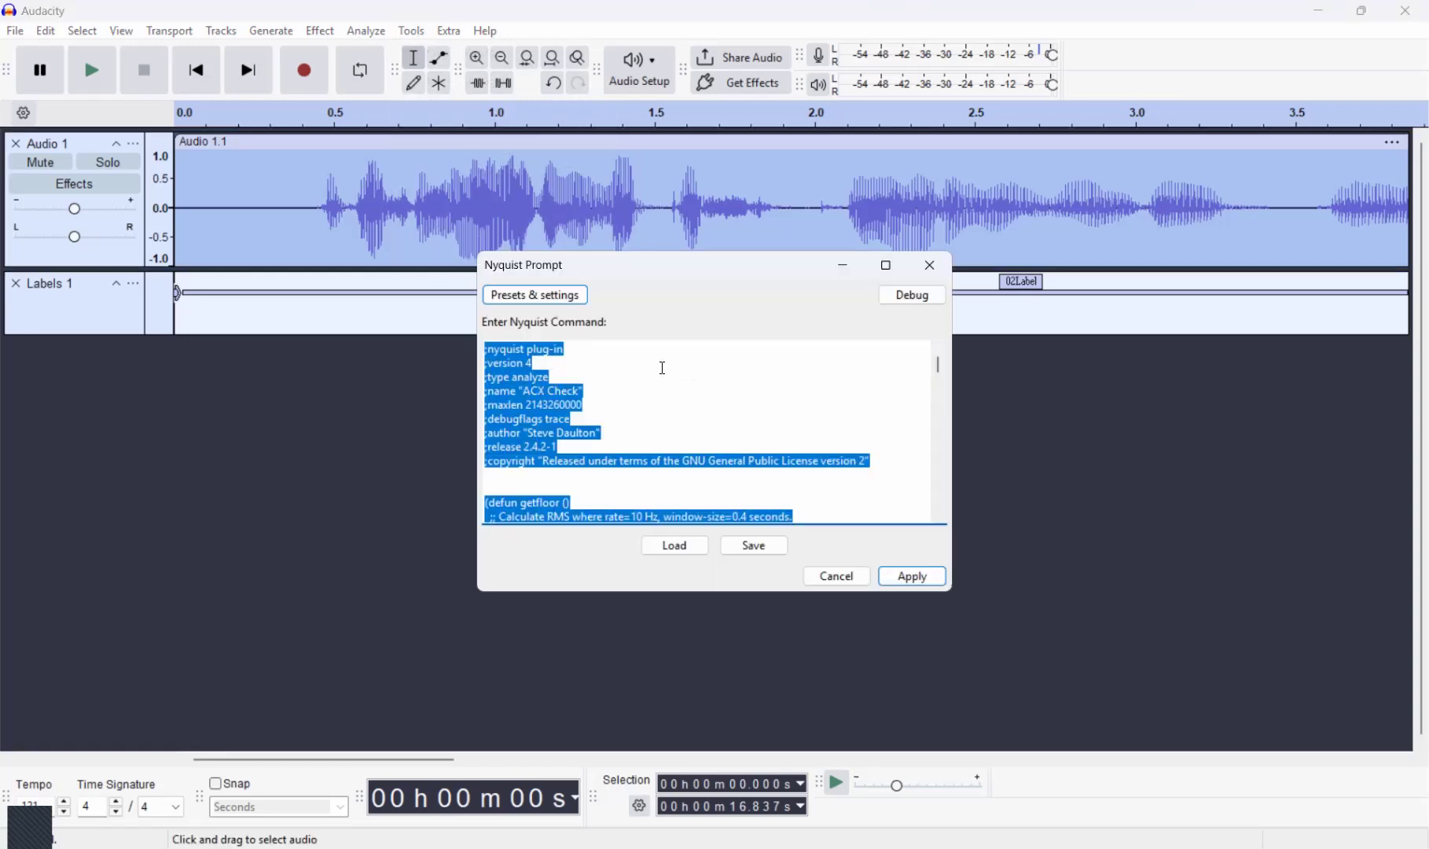
pyautogui.click(921, 582)
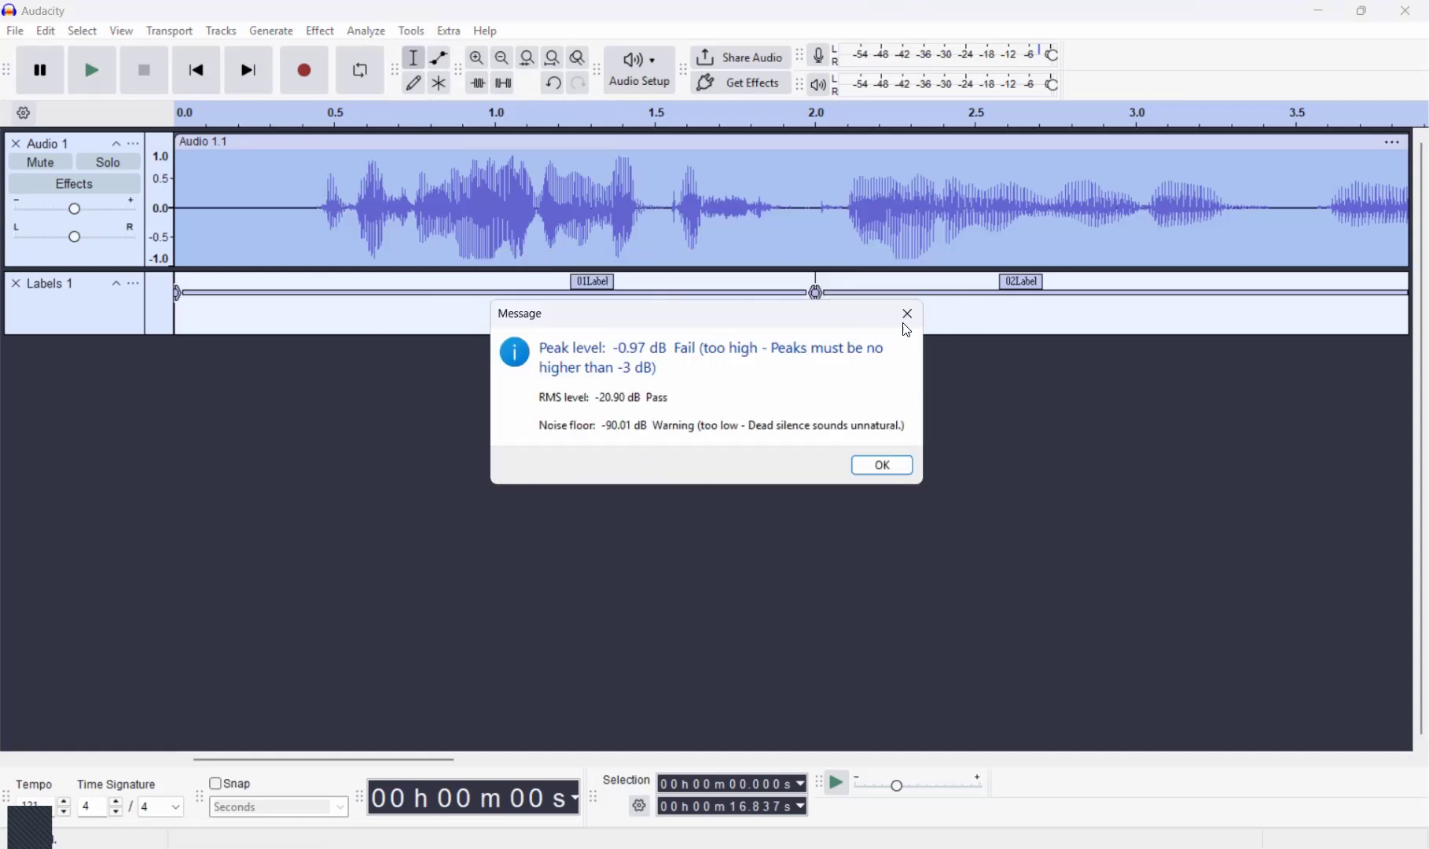
pyautogui.click(905, 315)
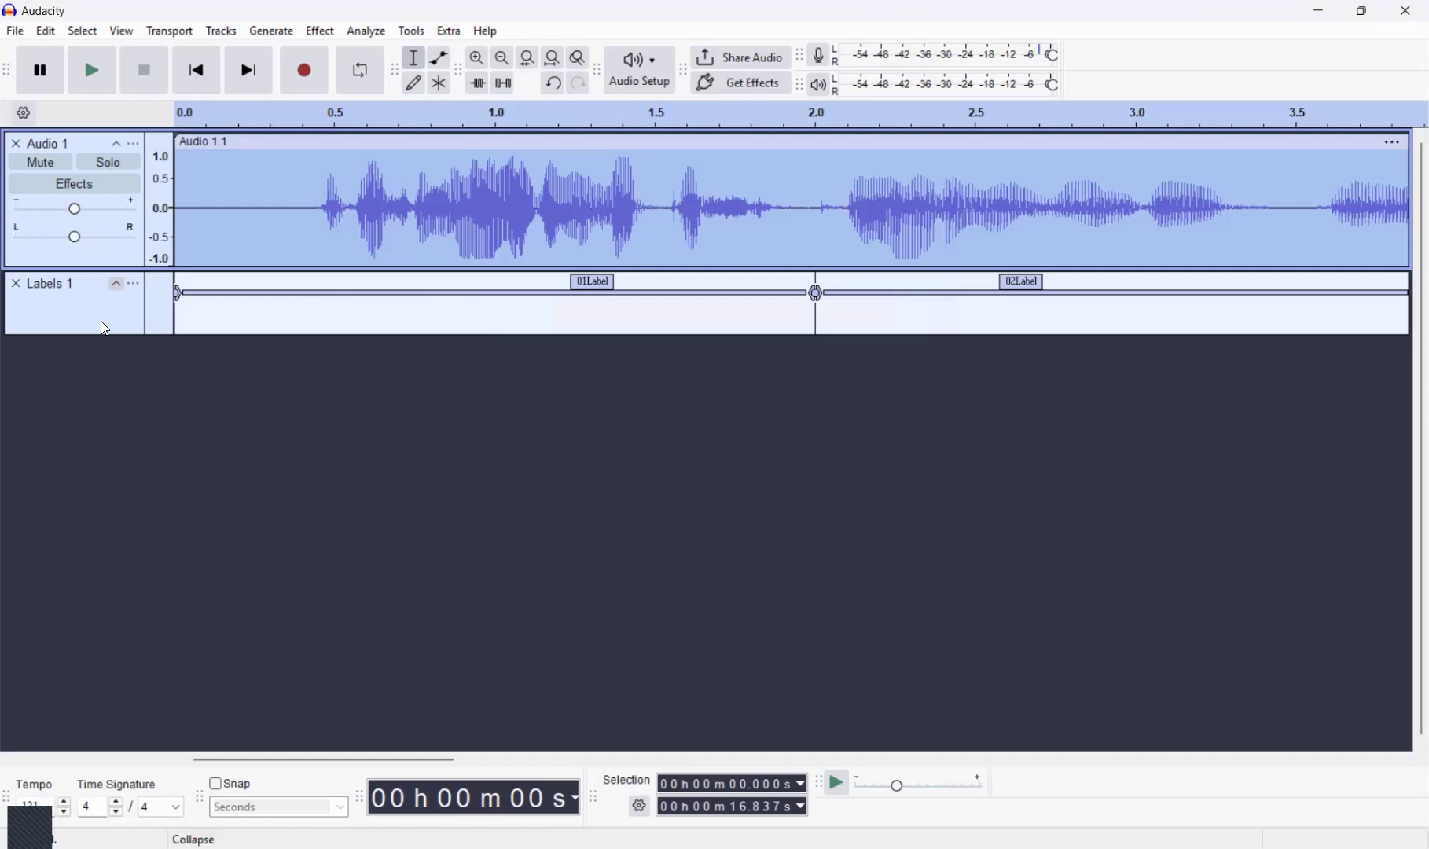
# Select the entire Audio 1.1 clip without the label track
pyautogui.click(224, 142)
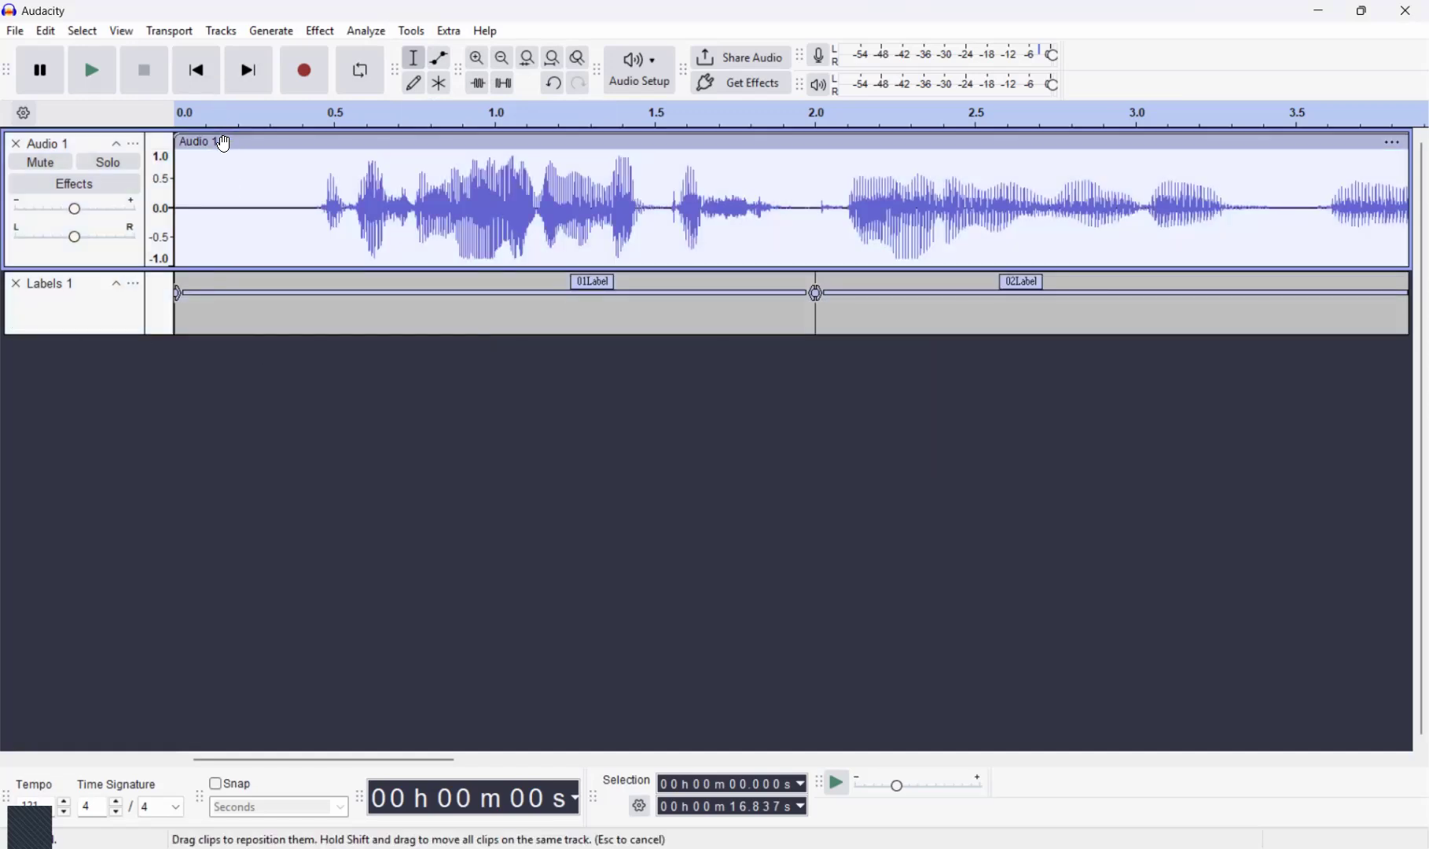
pyautogui.click(224, 143)
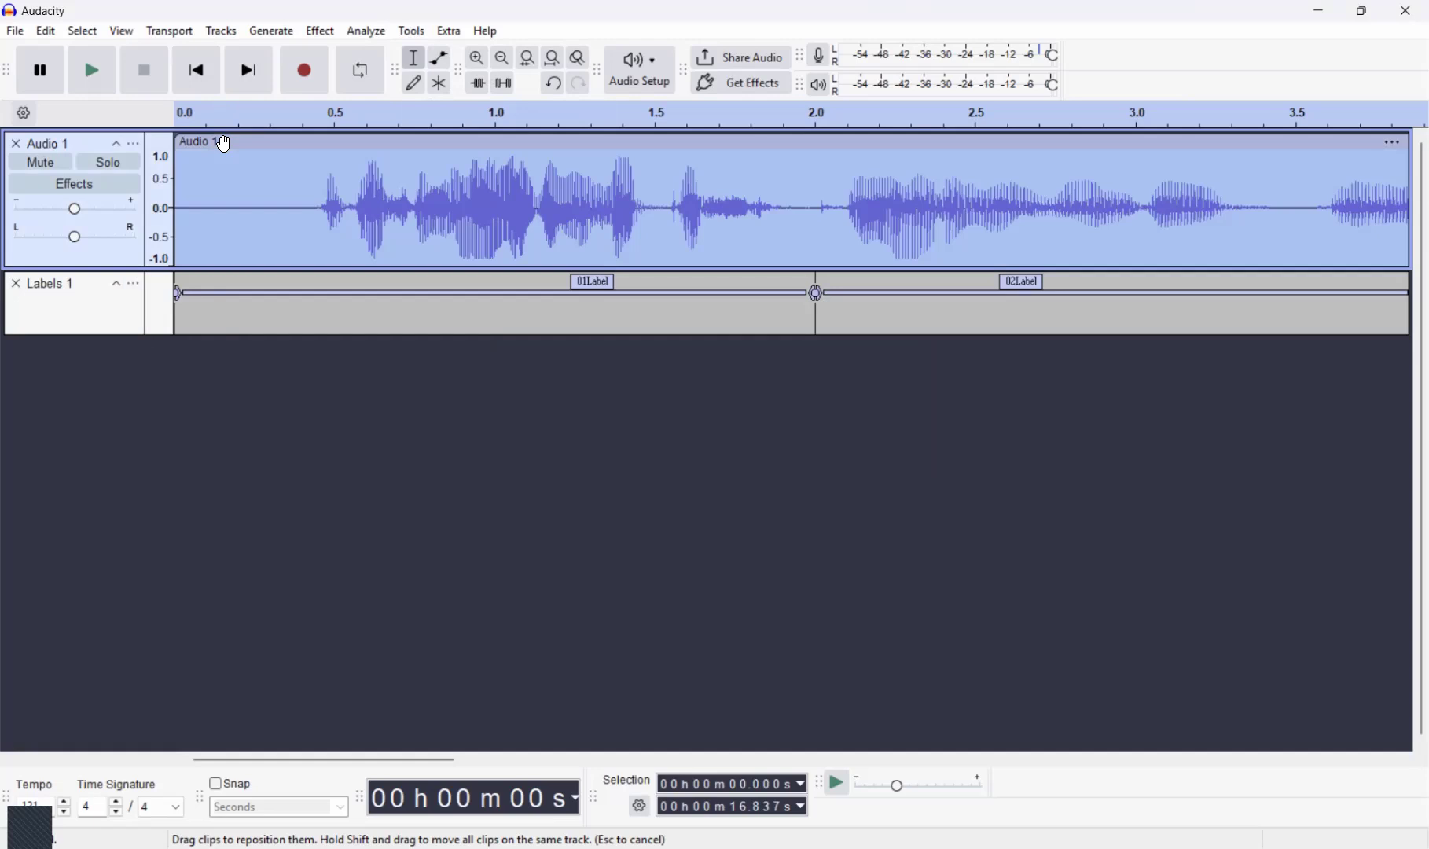